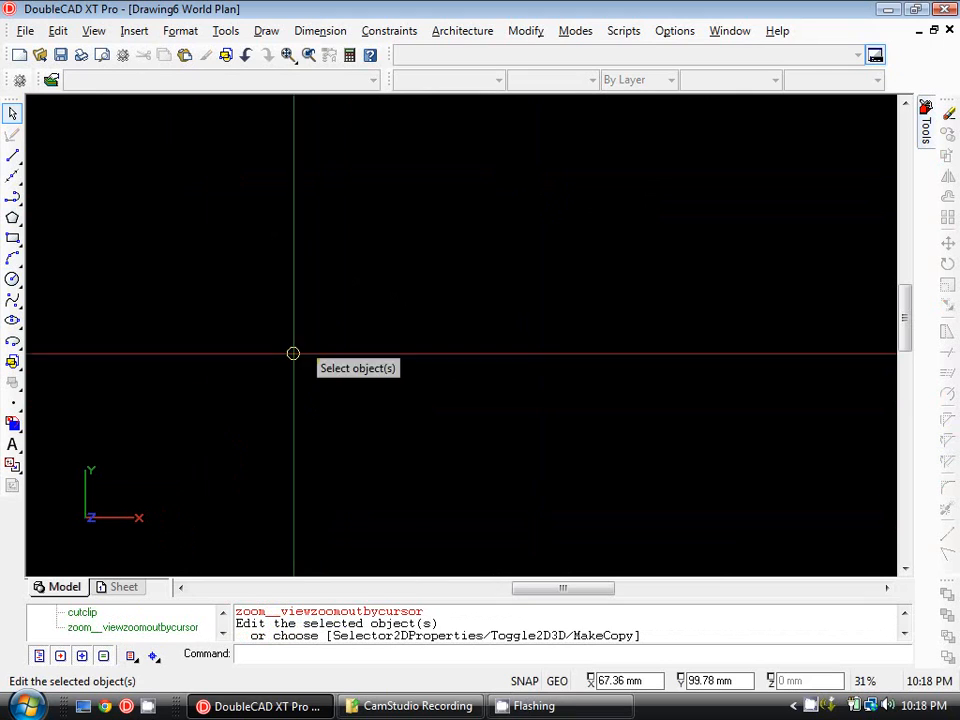
scroll(207, 290, "down", 1)
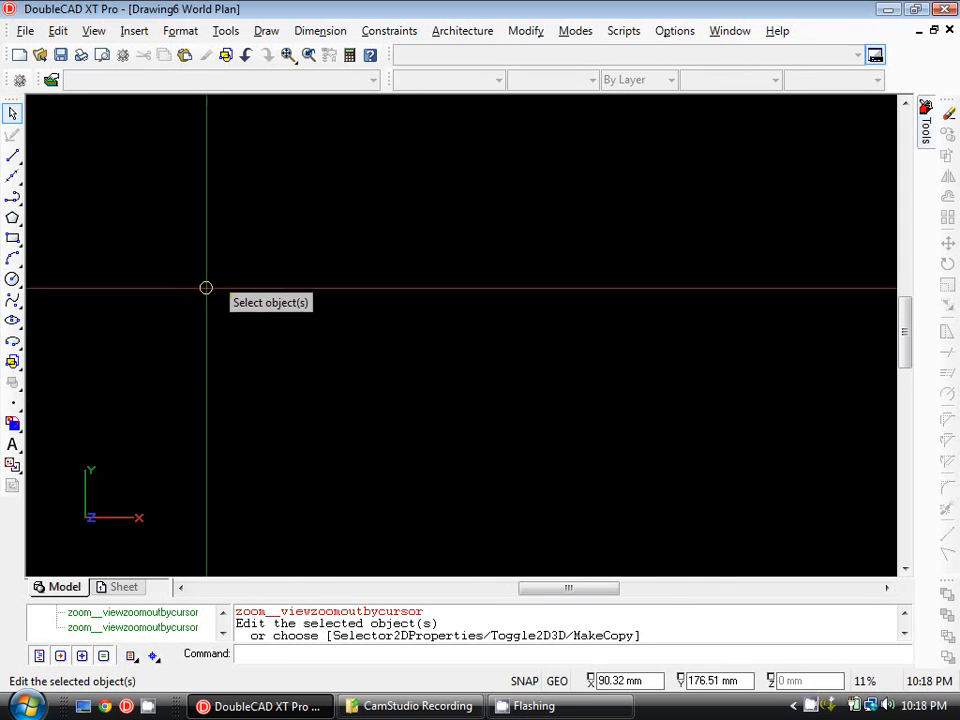
left_click(13, 238)
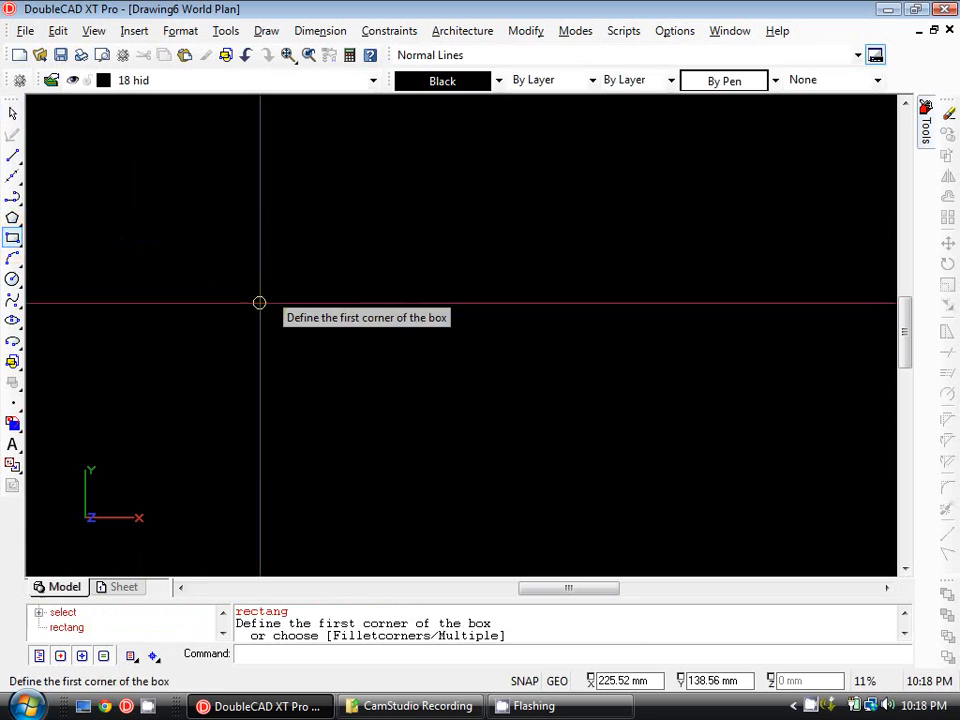
left_click(259, 303)
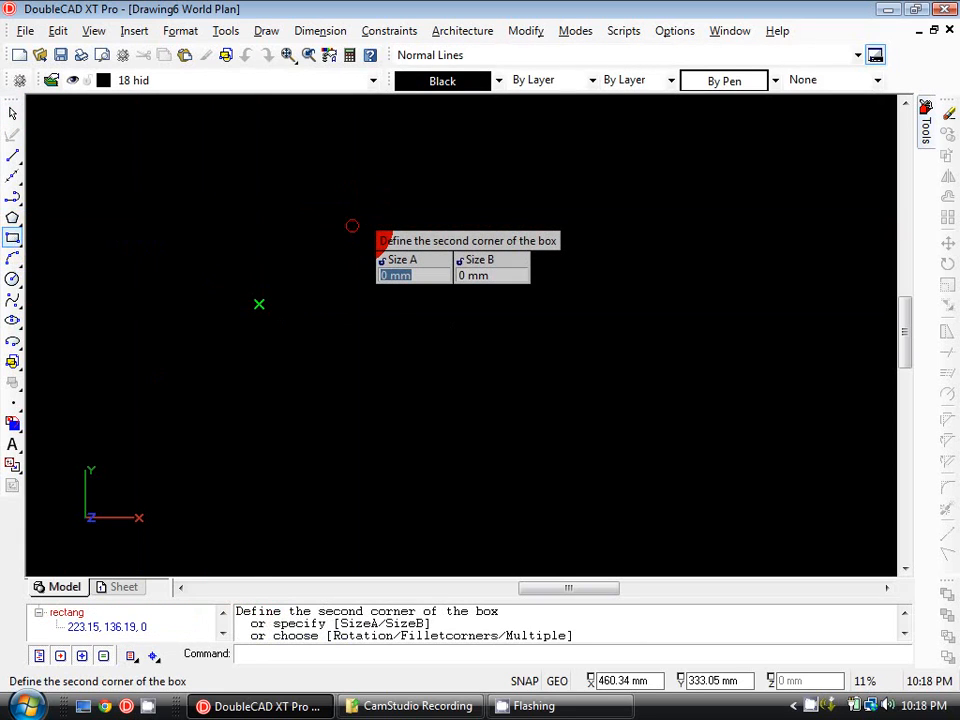
key("Escape")
left_click(352, 225)
key("Escape")
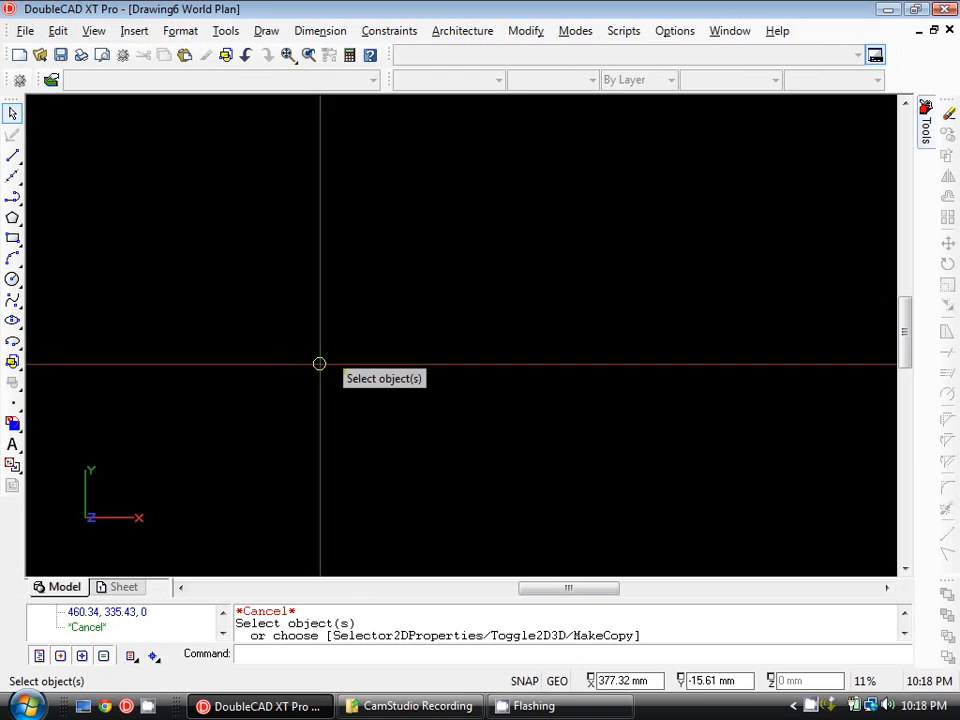
Start a rectangle with its first corner at about X 243, Y 181 mm and set its layer to "35 cont.".
middle_click(251, 296)
middle_click(251, 296)
scroll(148, 251, "down", 2)
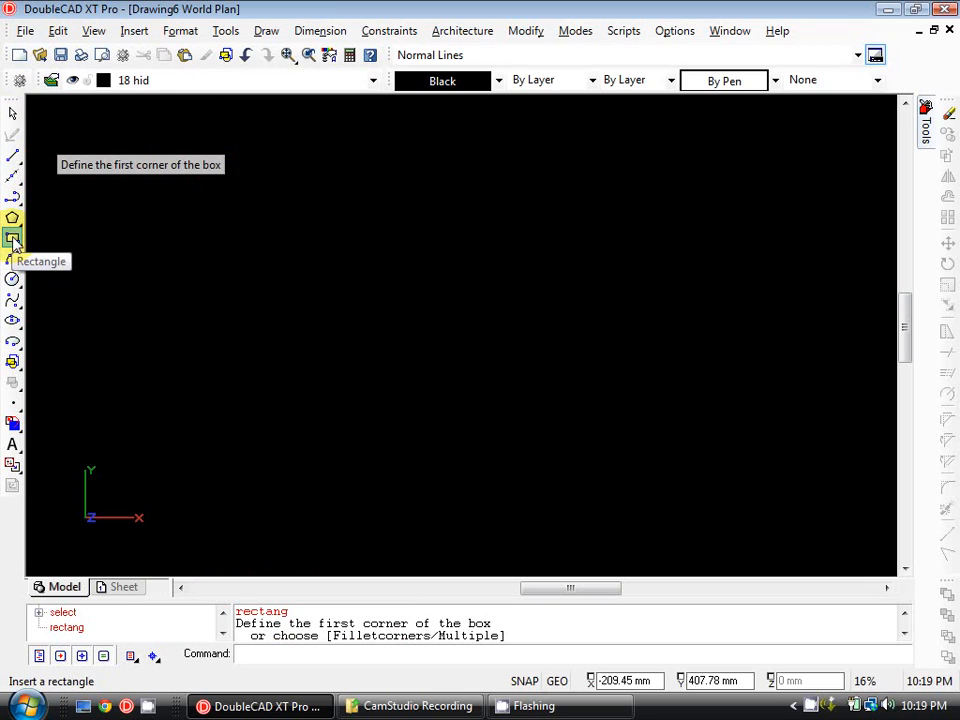
left_click(298, 278)
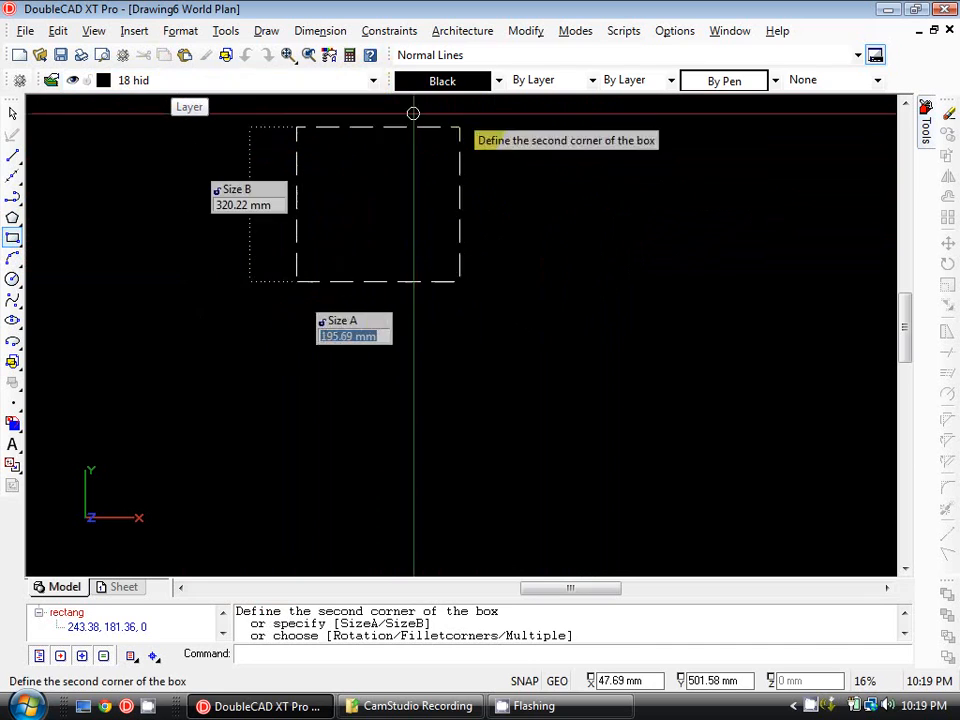
left_click(373, 84)
left_click(347, 145)
mouse_move(437, 185)
middle_mouse_down()
mouse_move(307, 231)
mouse_move(399, 209)
middle_mouse_up()
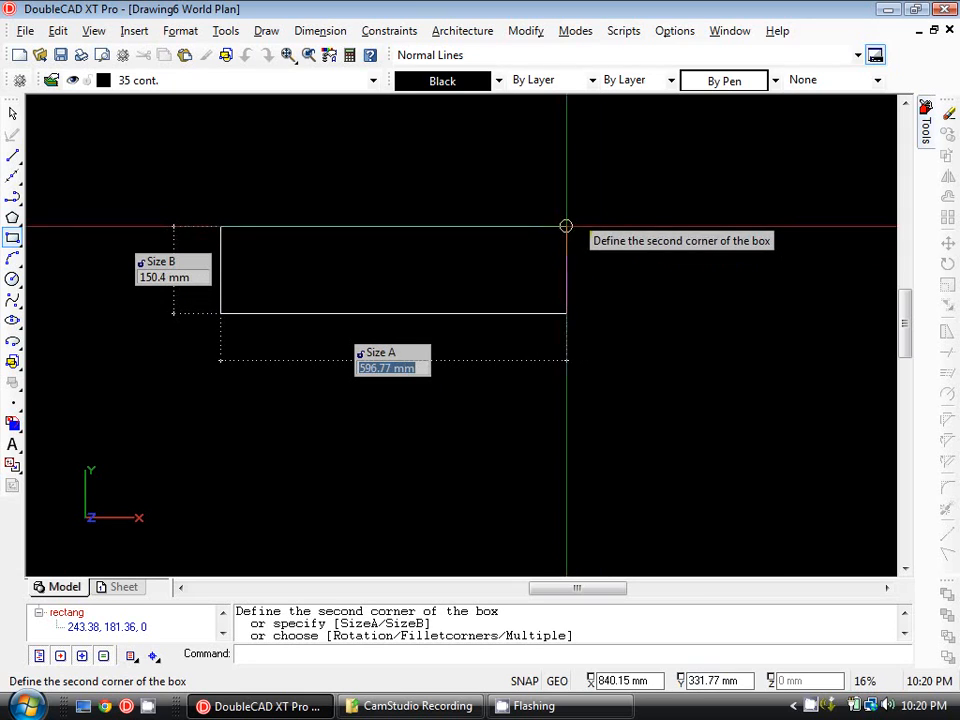
type("@")
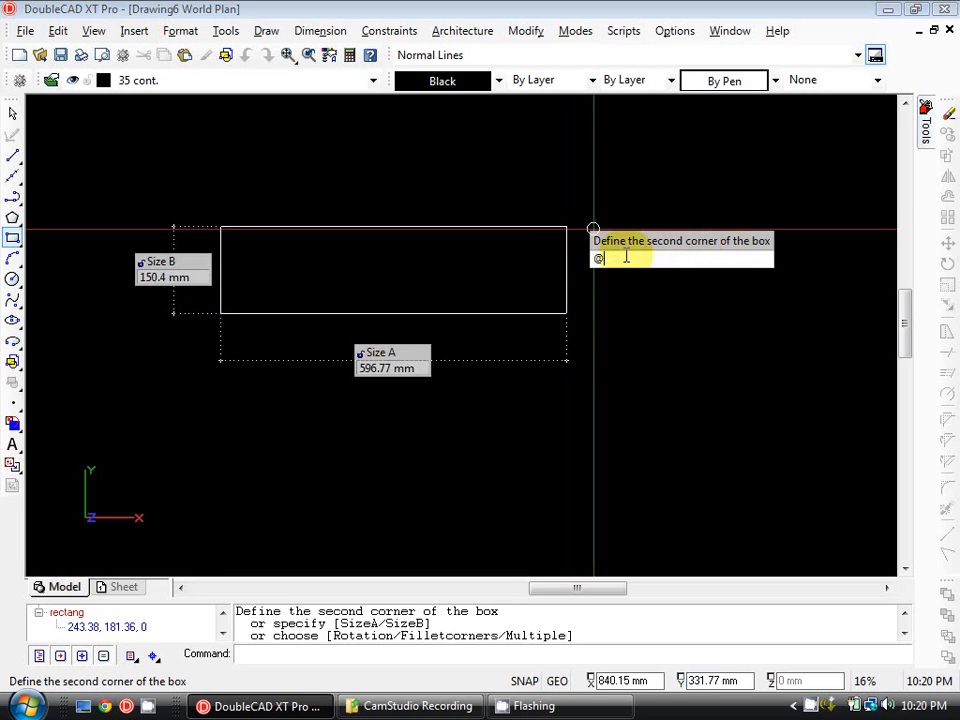
left_click_drag(610, 256, 577, 258)
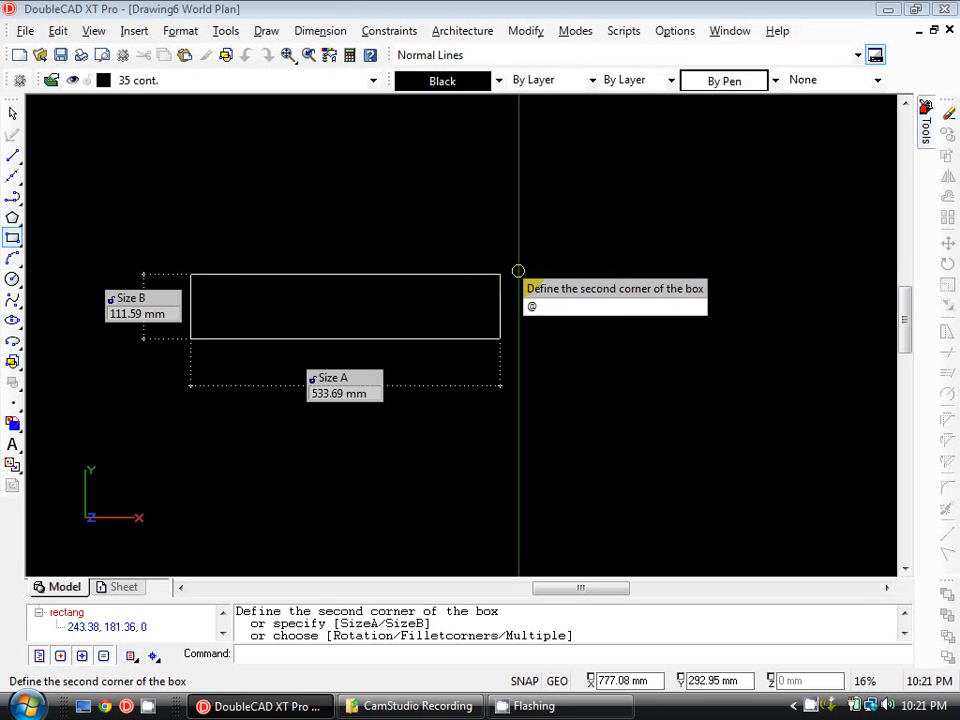
type("1200")
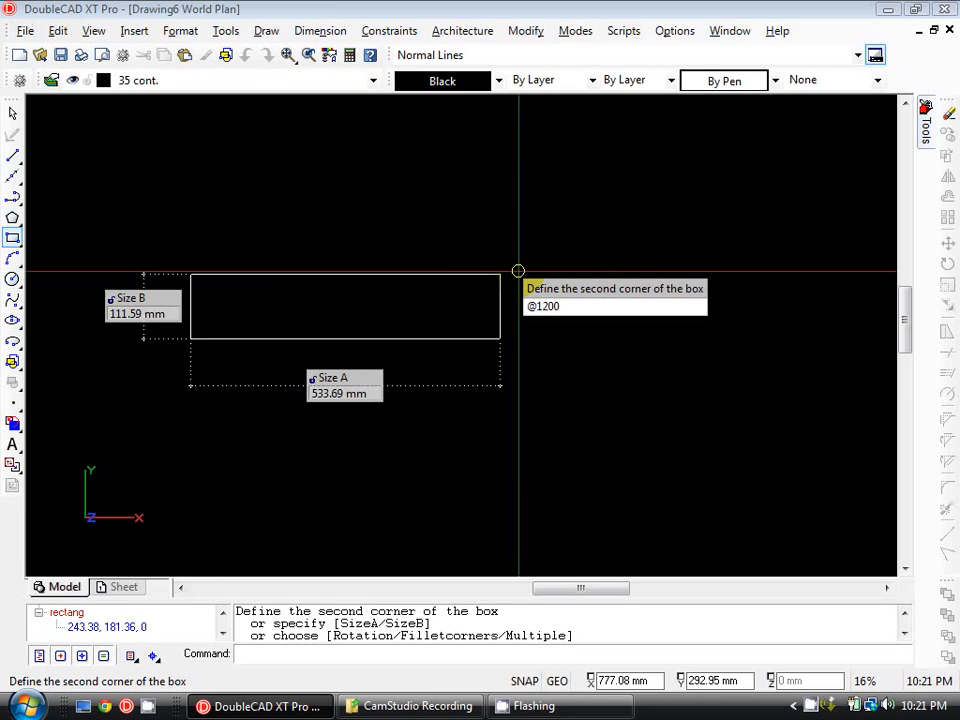
type(",240")
key("Return")
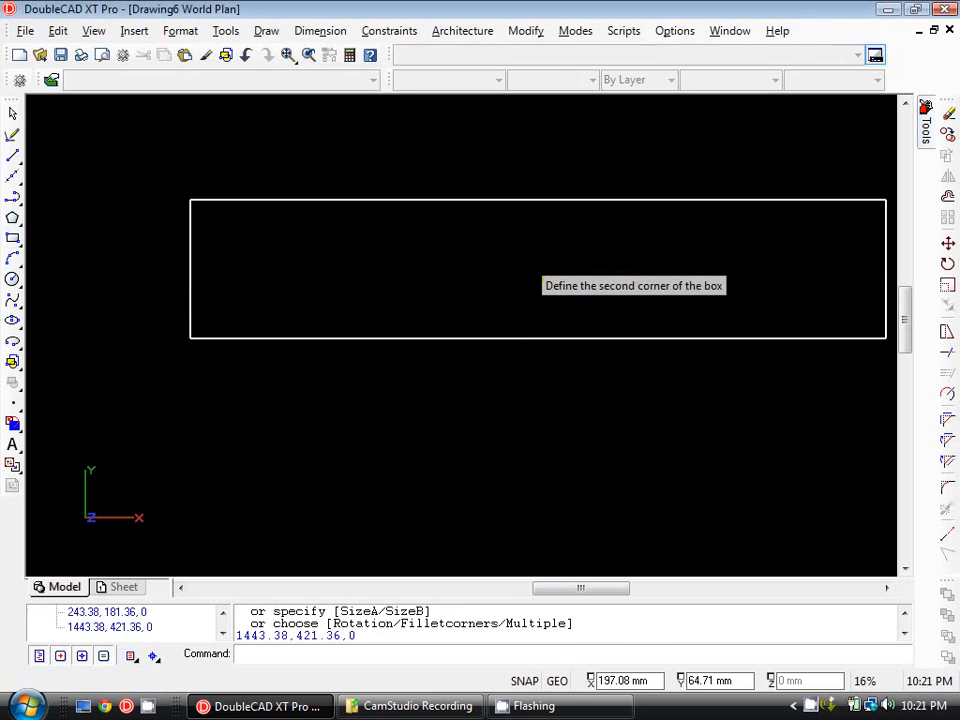
Select the finished rectangle to examine it as a single object, and clear the selection.
scroll(450, 334, "down", 1)
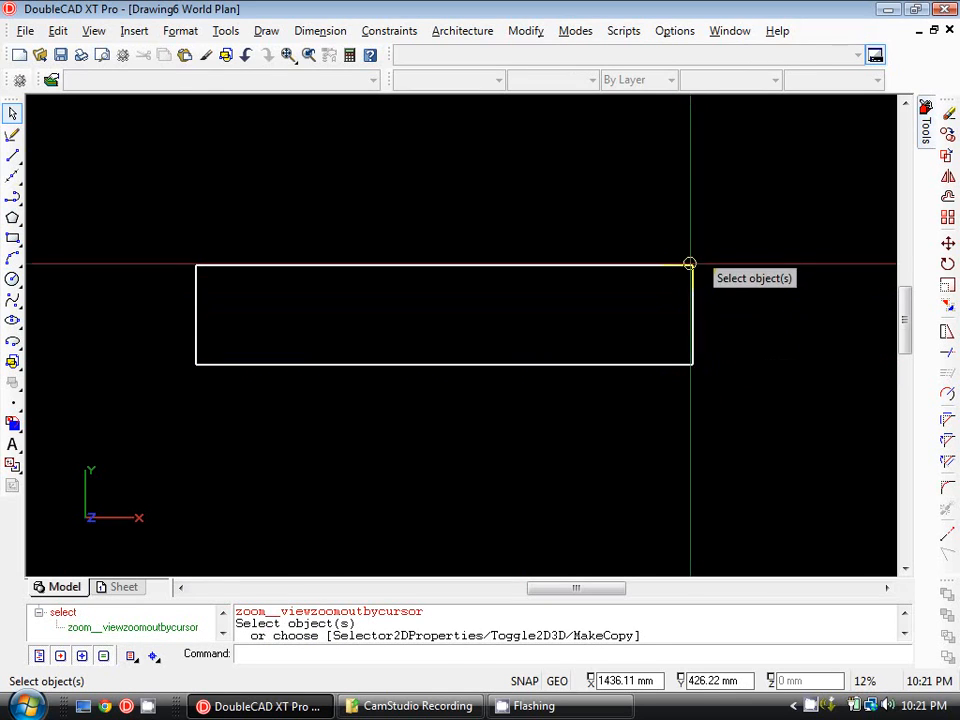
middle_click_drag(689, 270, 620, 260)
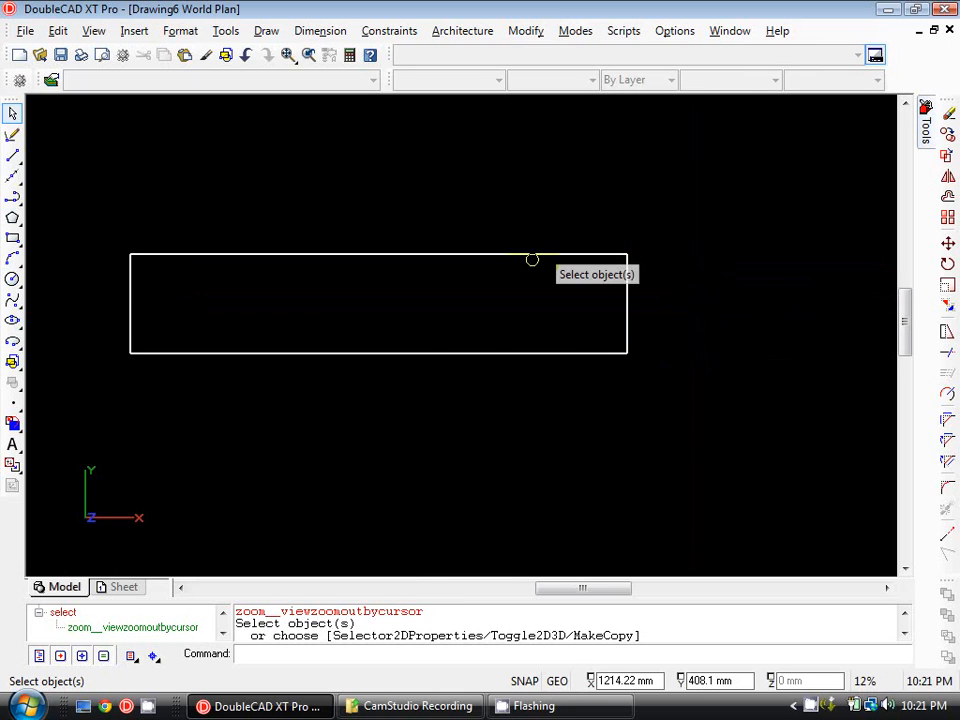
left_click(568, 258)
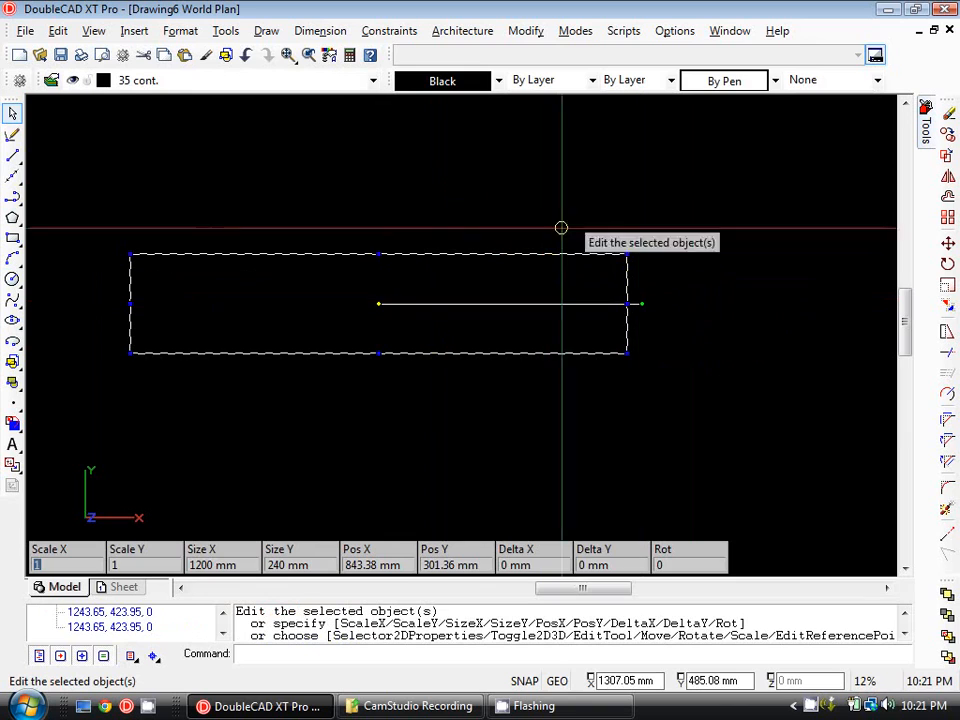
middle_click_drag(213, 206, 297, 177)
key("Escape")
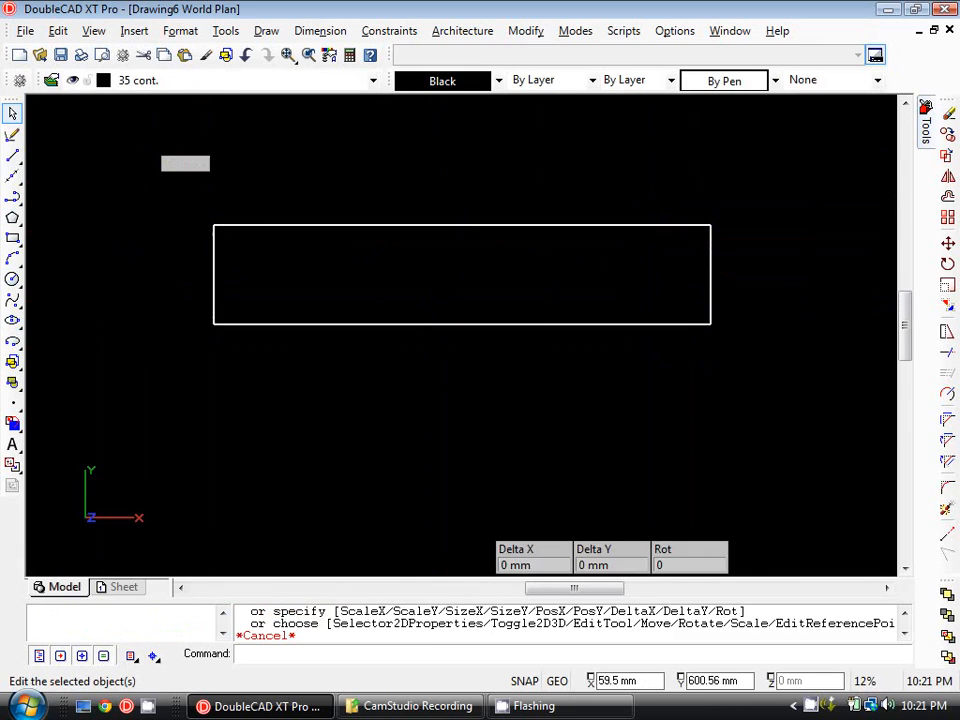
left_click(12, 158)
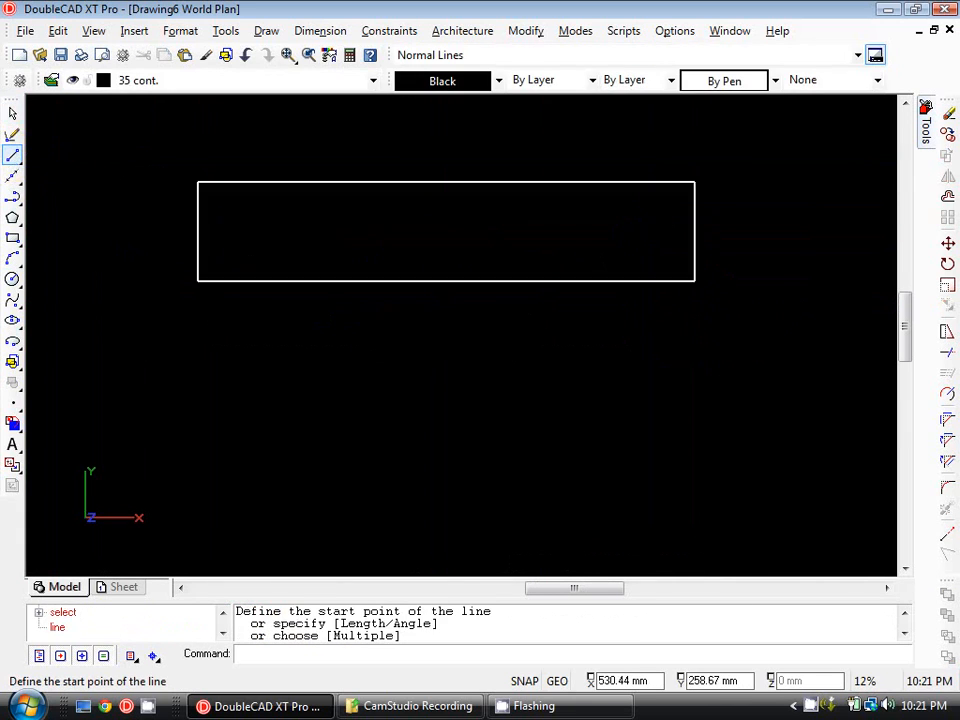
scroll(279, 195, "down", 1)
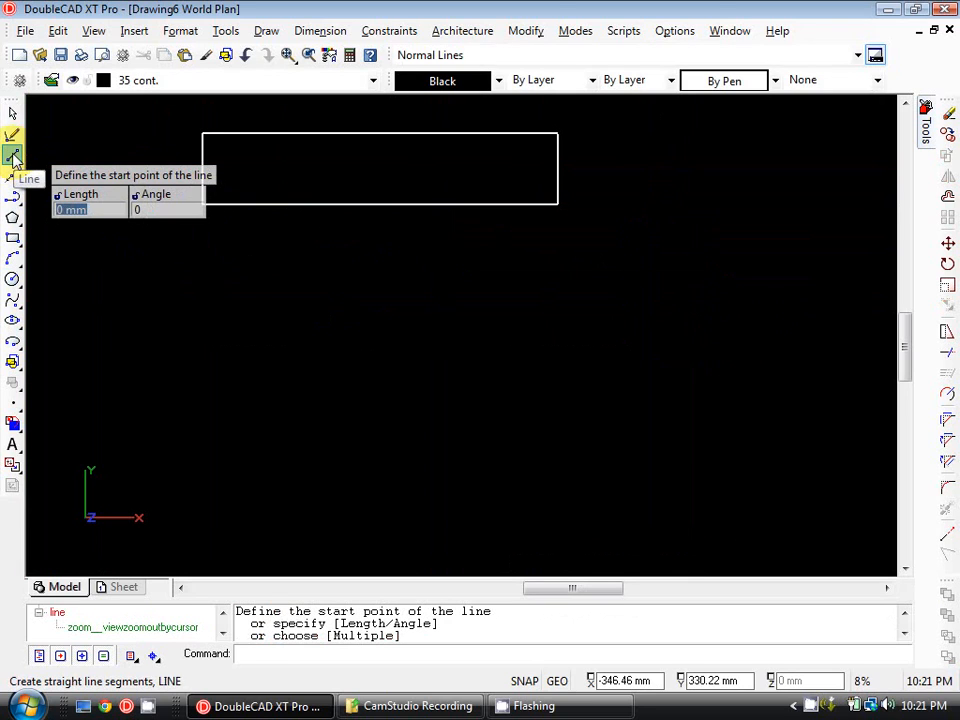
left_click(202, 343)
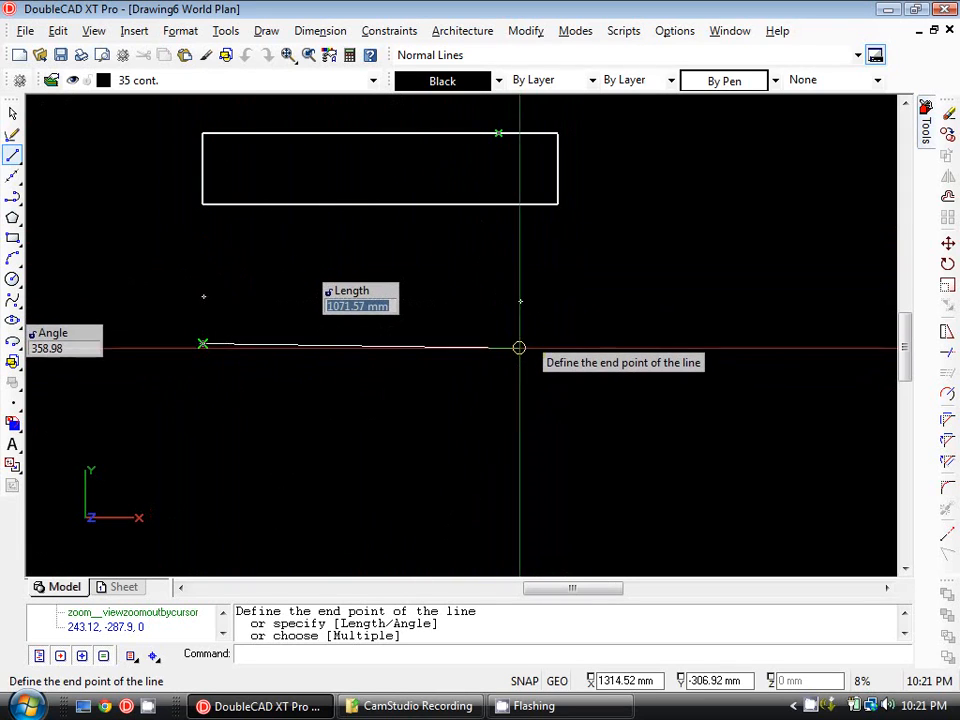
key("F8")
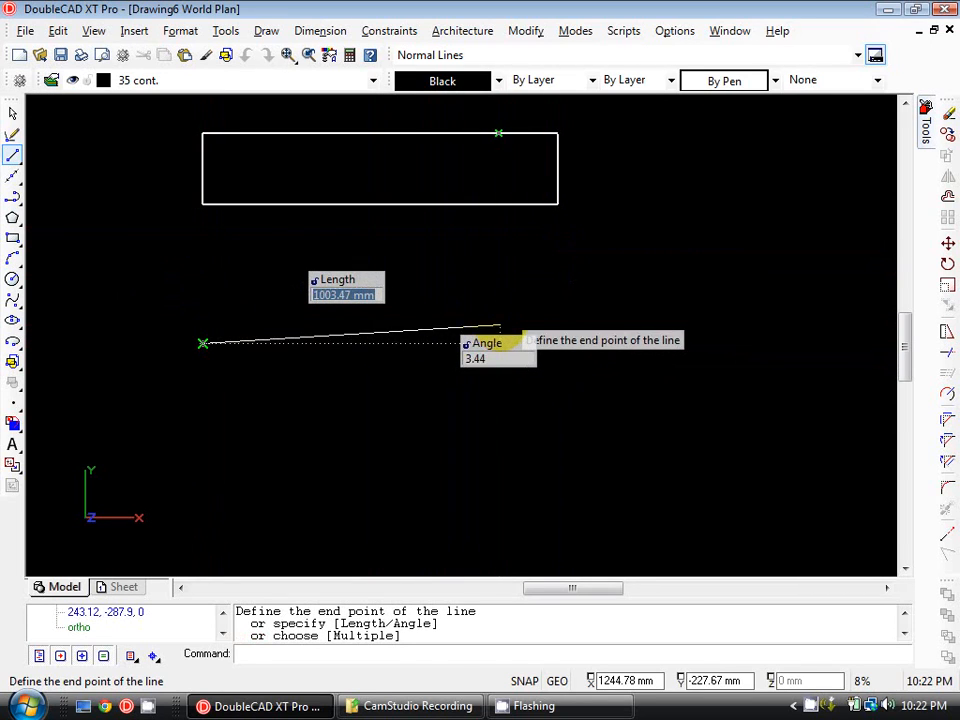
type("@1200,0")
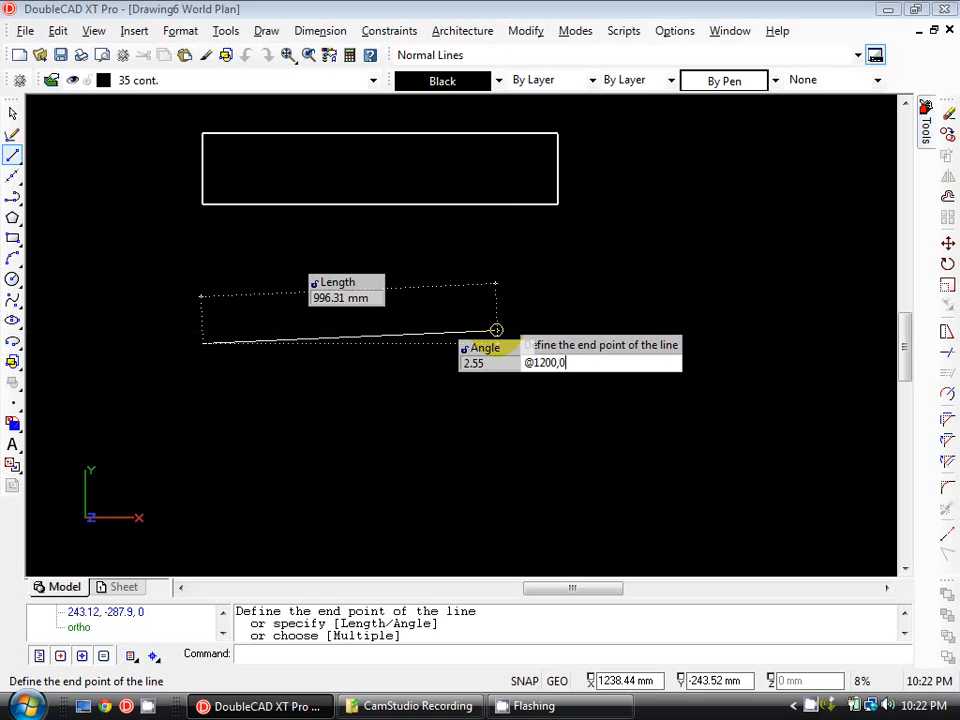
key("Return")
key("Escape")
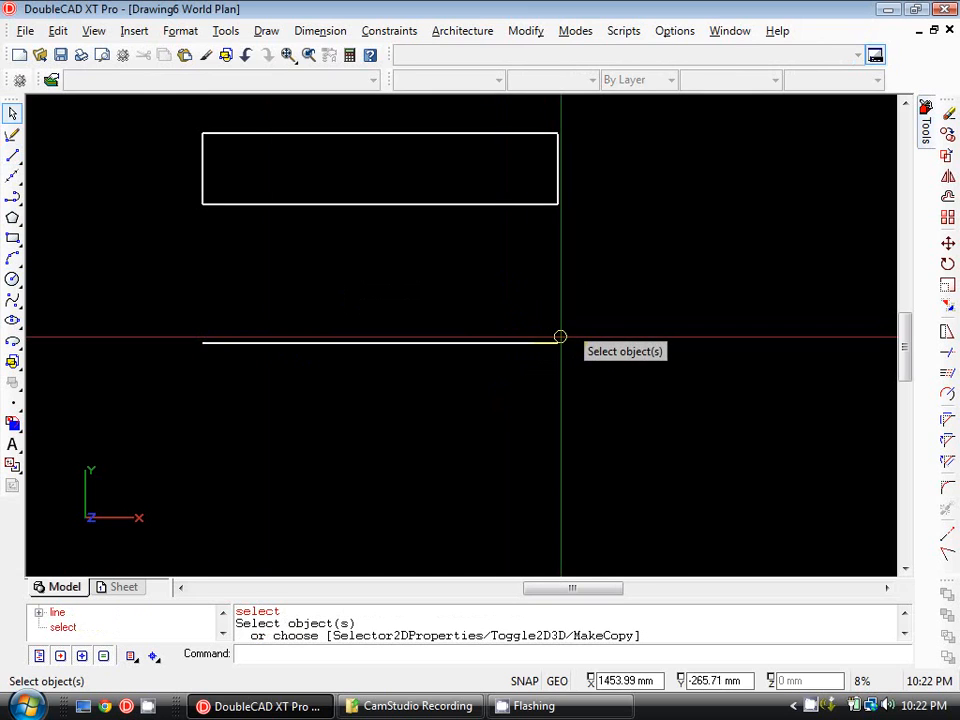
Draw a 240 mm vertical line up from the lower line's right end and continue horizontally back to above its left end.
left_click(12, 156)
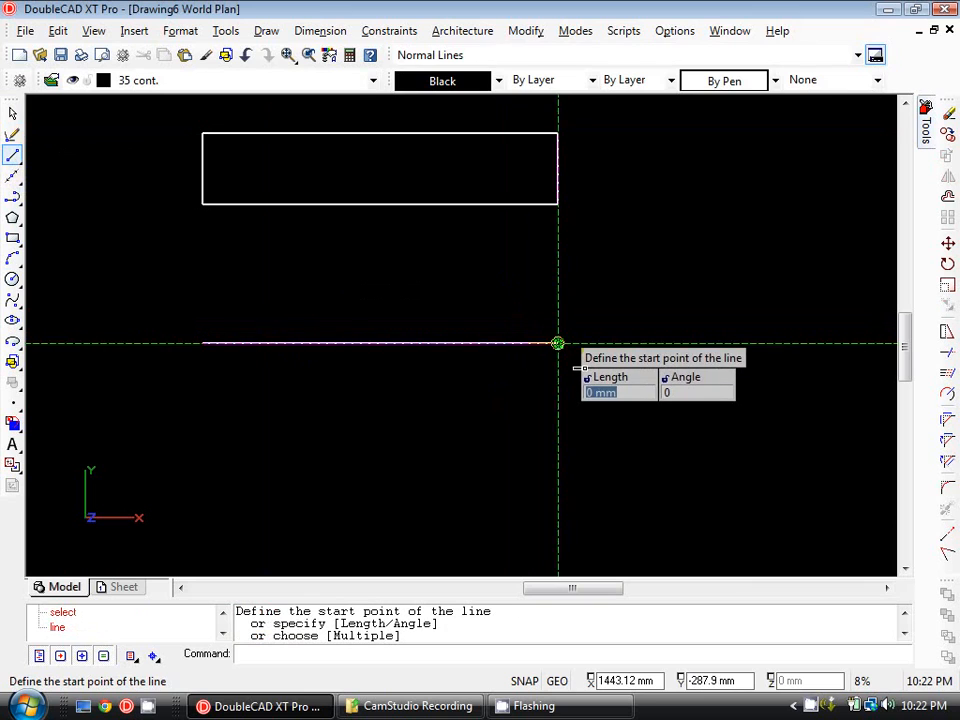
left_click(557, 343)
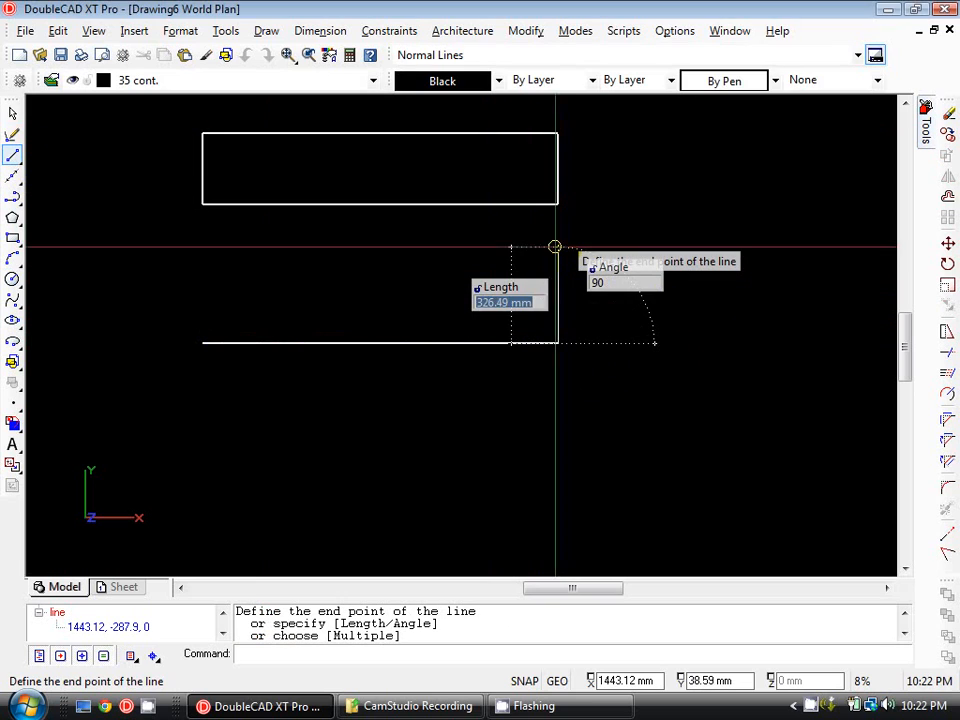
type("240")
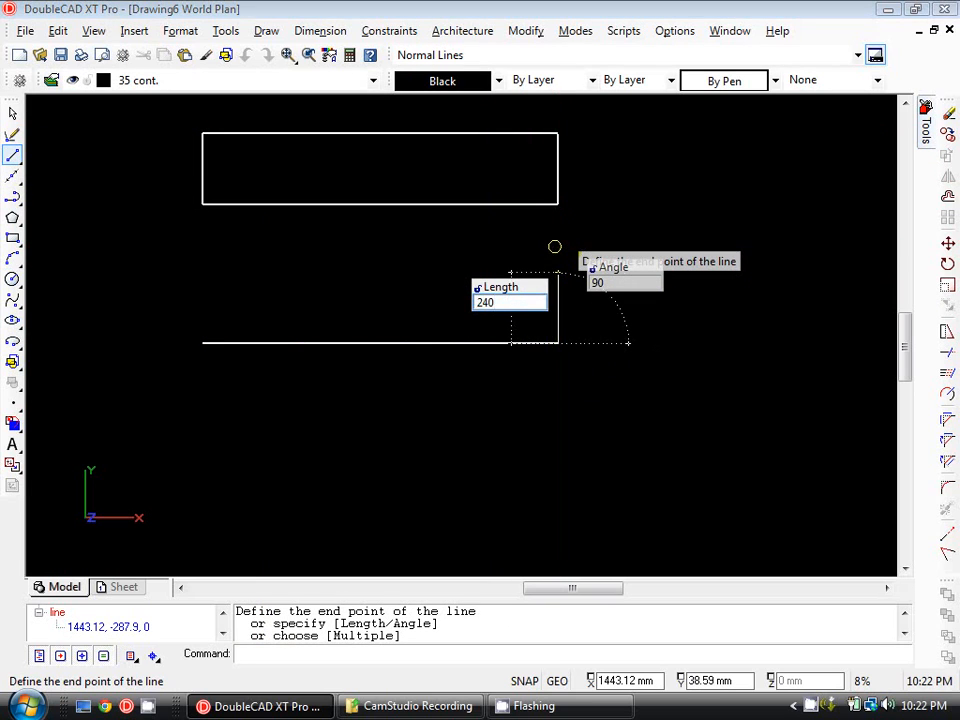
key("Return")
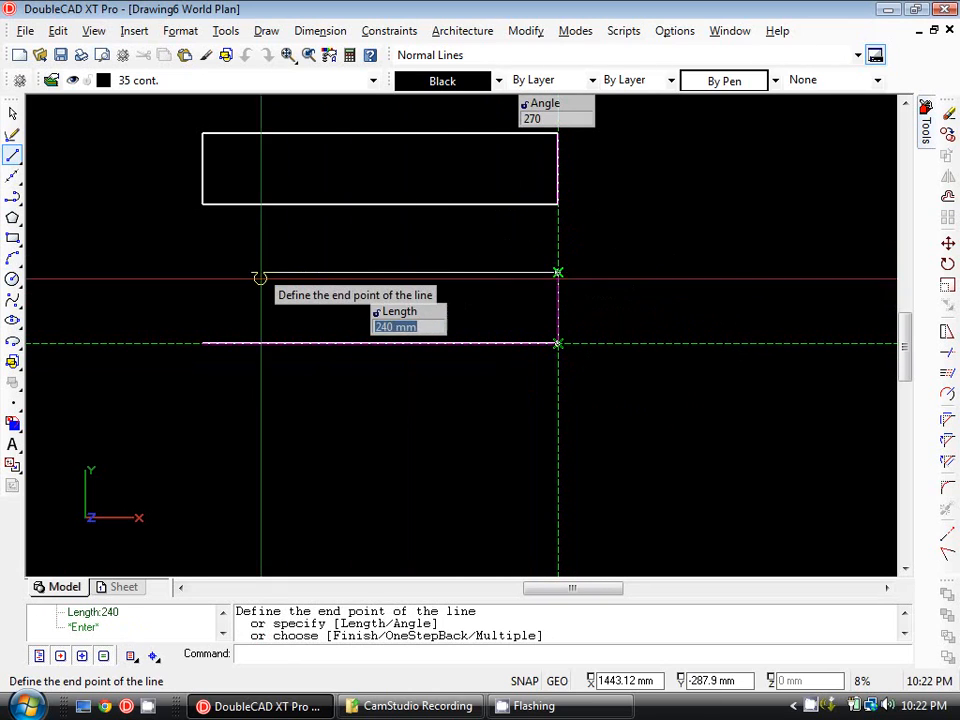
middle_click_drag(333, 273, 354, 267)
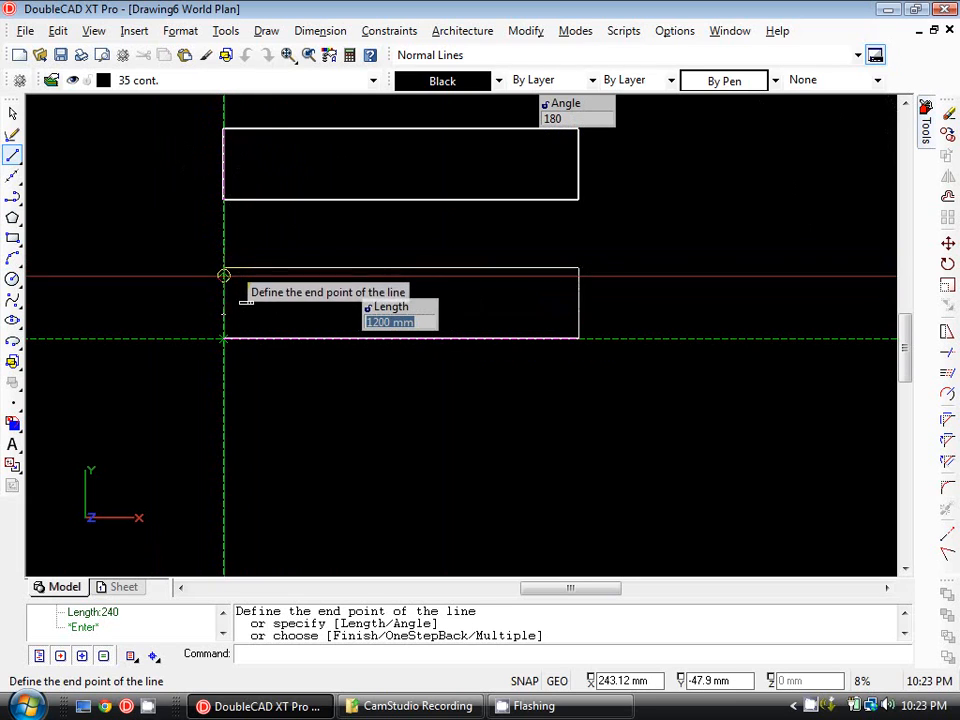
left_click(222, 268)
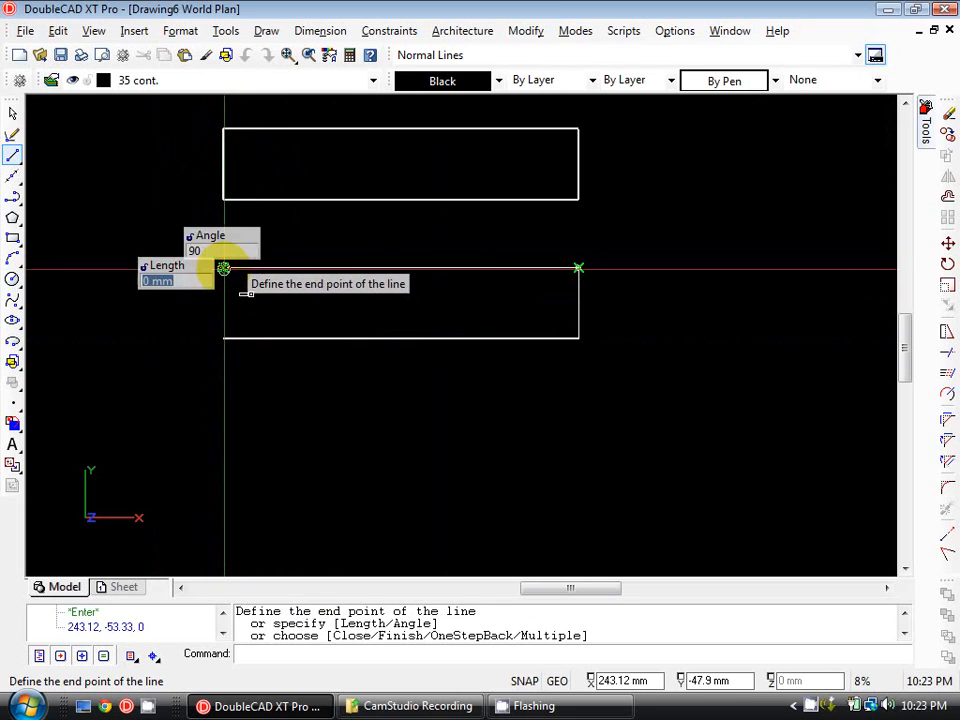
key("Escape")
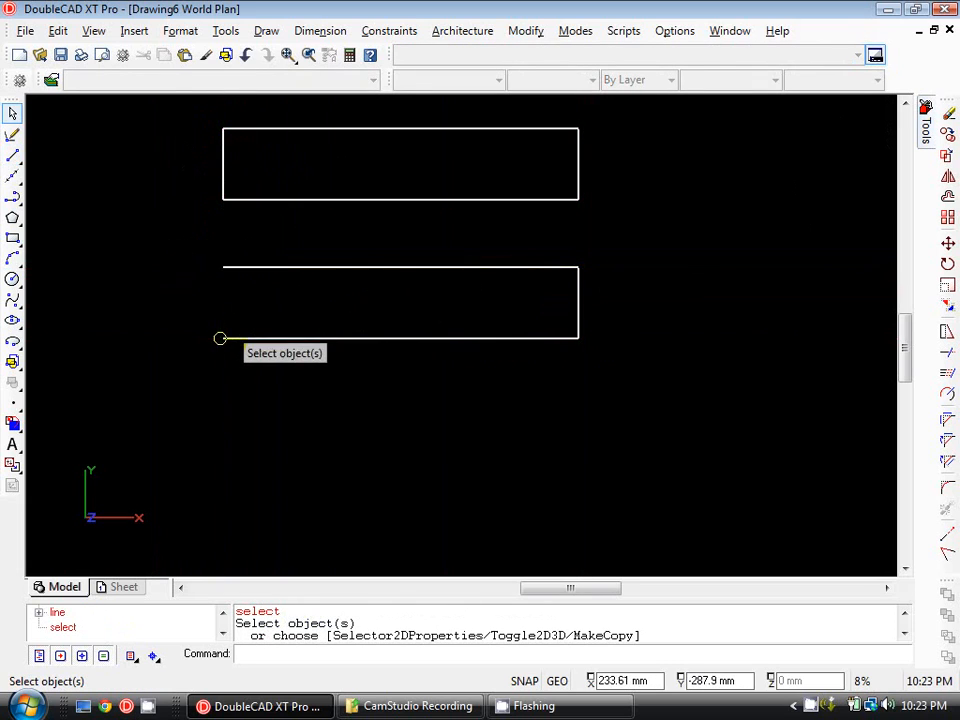
Close the left side of the lower shape with a vertical line between the open ends of its horizontal lines.
left_click(12, 156)
left_click(223, 268)
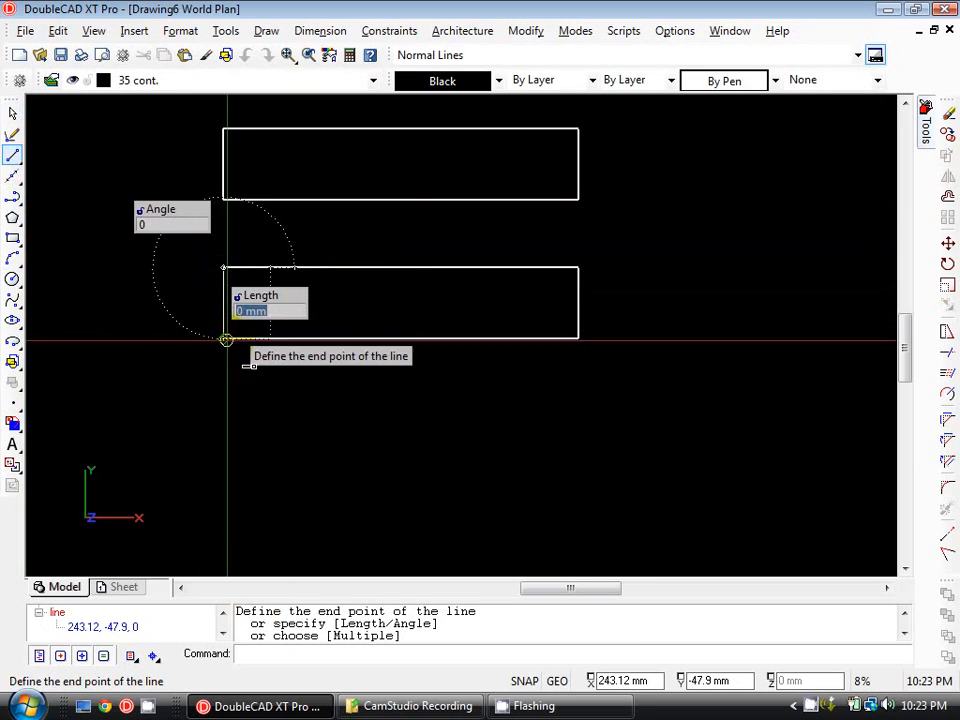
left_click(226, 340)
key("Escape")
Select the right, bottom, top and left sides of the lower shape one at a time to examine them as separate lines.
middle_click_drag(486, 213, 471, 247)
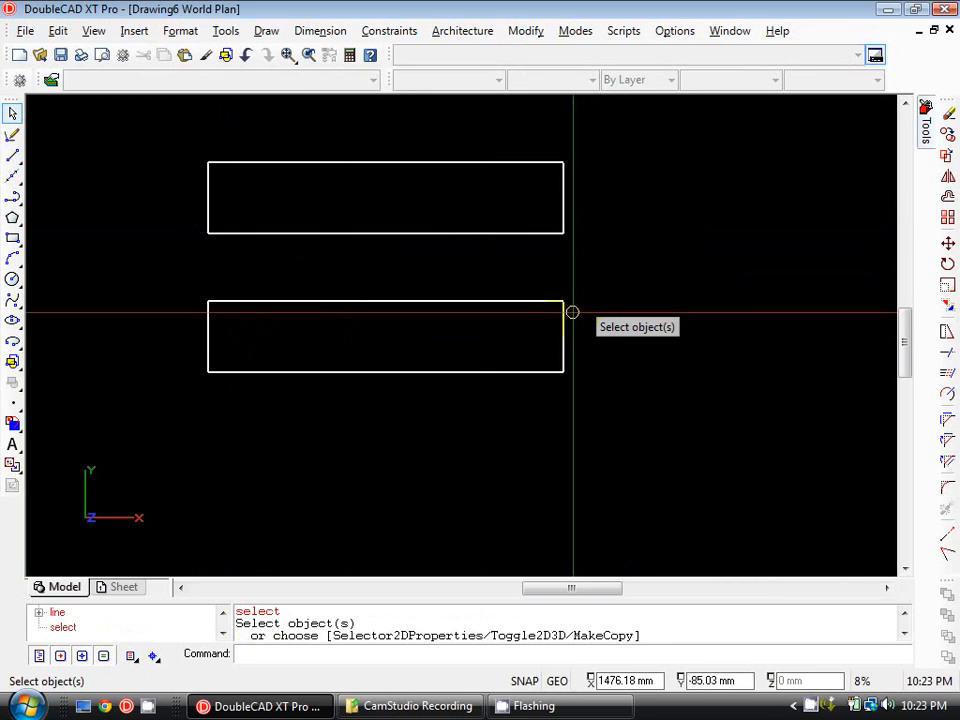
middle_click_drag(602, 251, 602, 264)
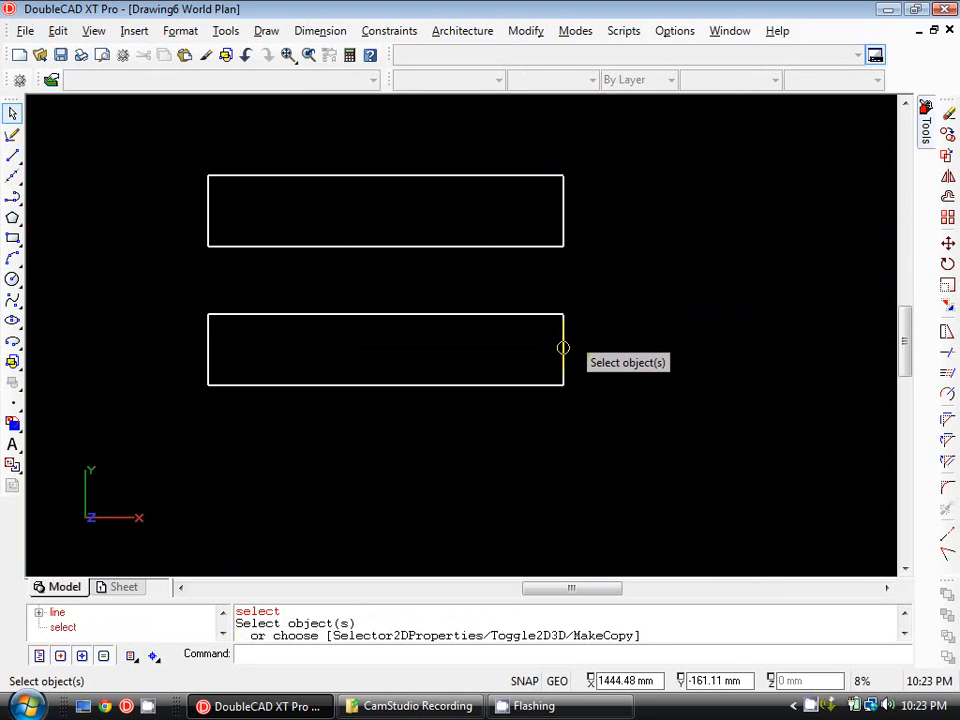
left_click(562, 349)
key("Escape")
left_click(525, 385)
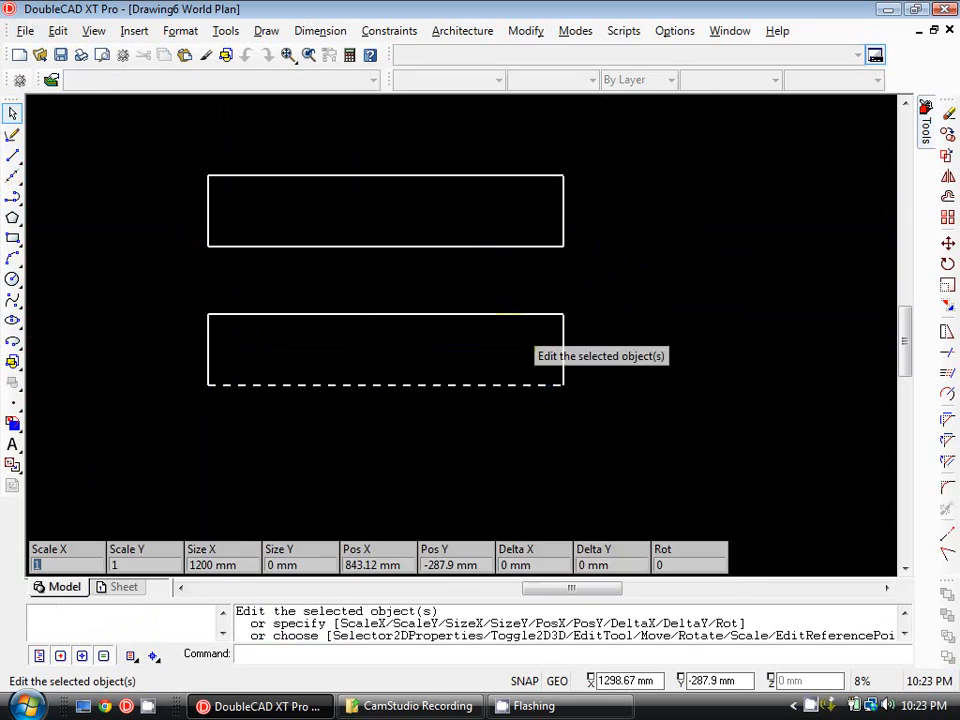
key("Escape")
left_click(509, 316)
key("Escape")
left_click(203, 347)
key("Escape")
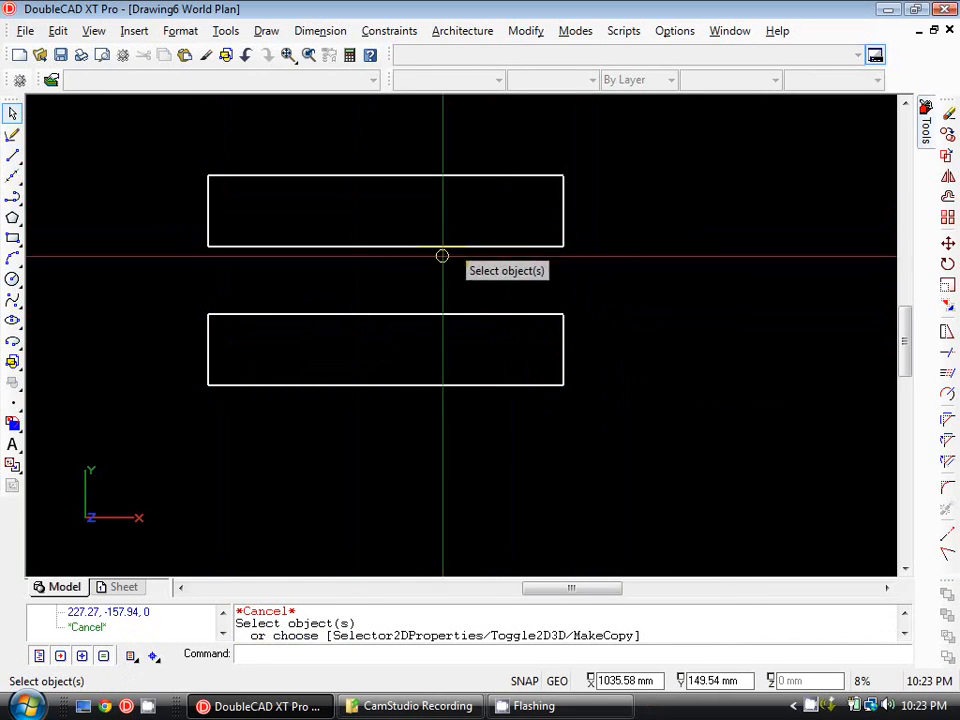
Select all four lines of the lower shape together and move them 200 mm to the right.
left_click_drag(619, 288, 195, 426)
key("Escape")
left_click_drag(136, 290, 643, 429)
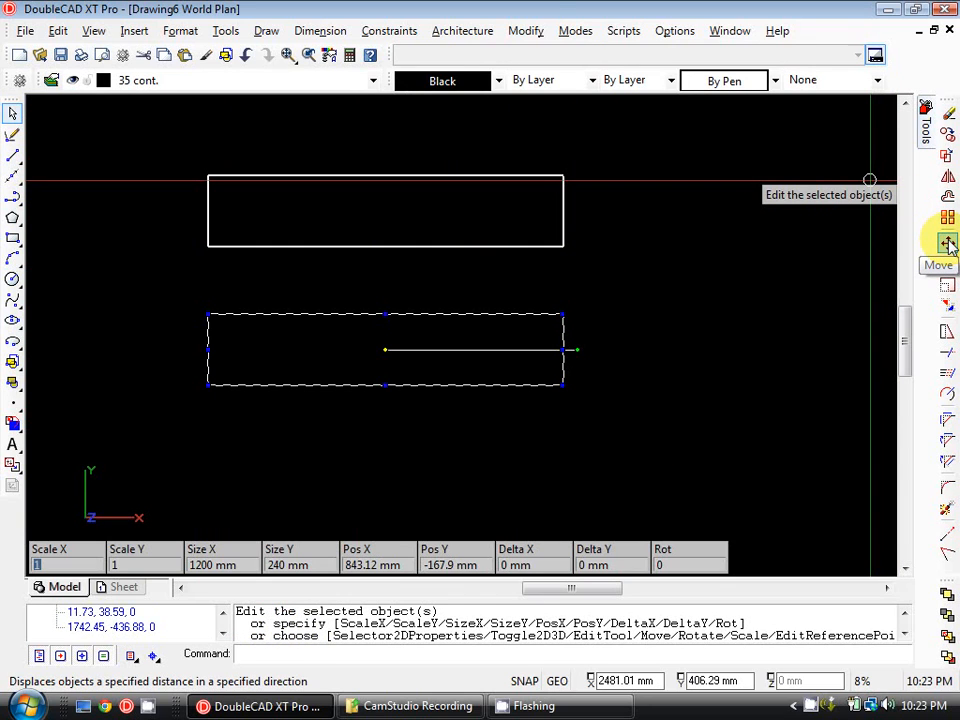
left_click(947, 243)
key("Return")
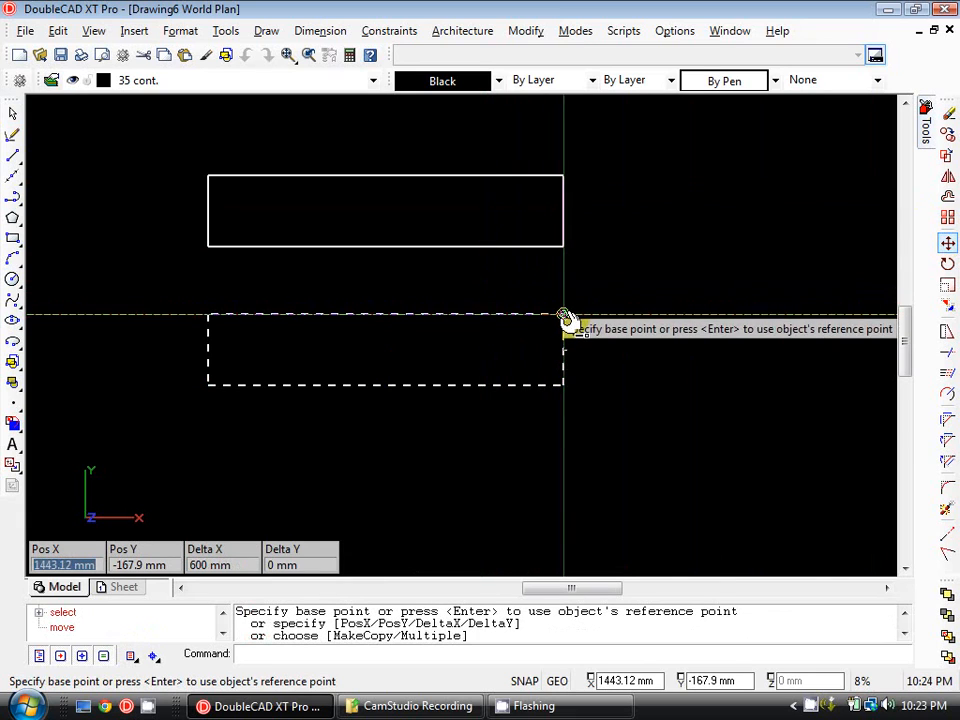
left_click(606, 250)
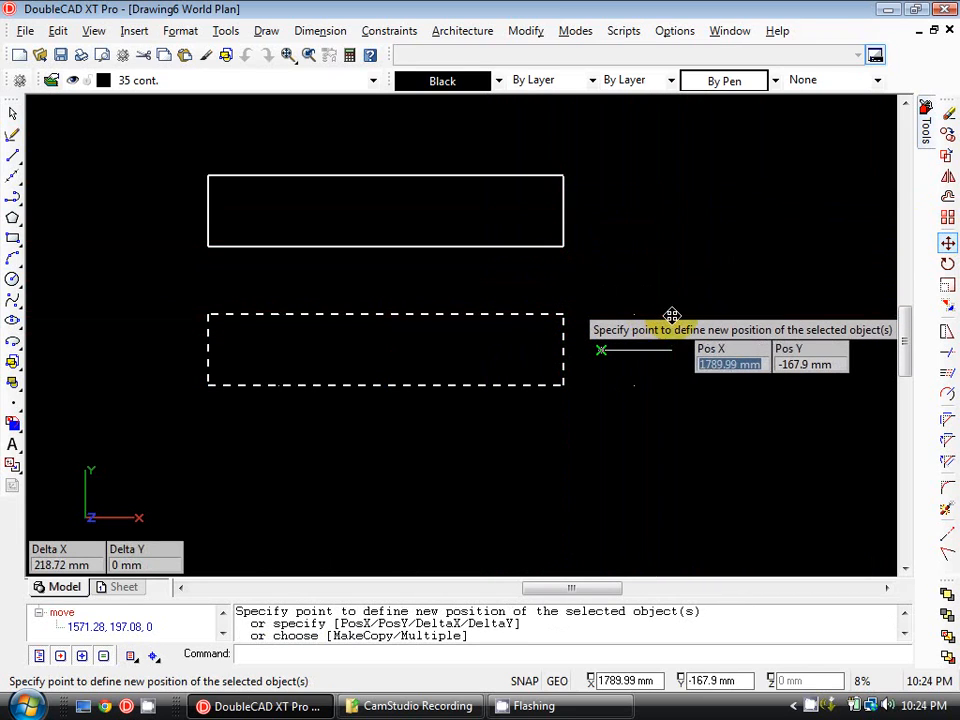
type("205")
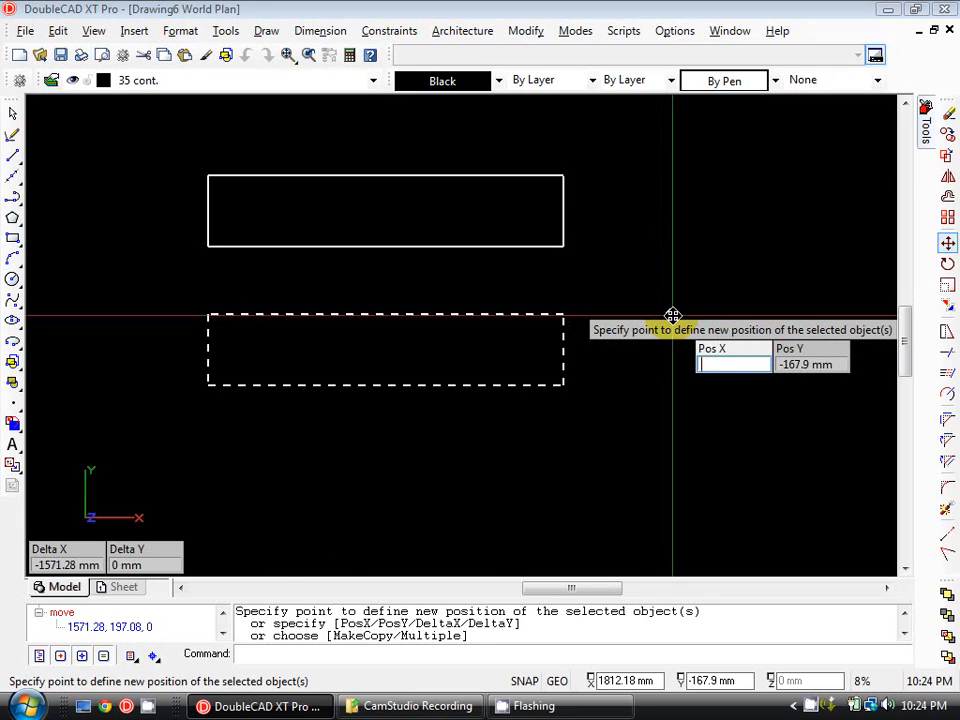
type("@200,0")
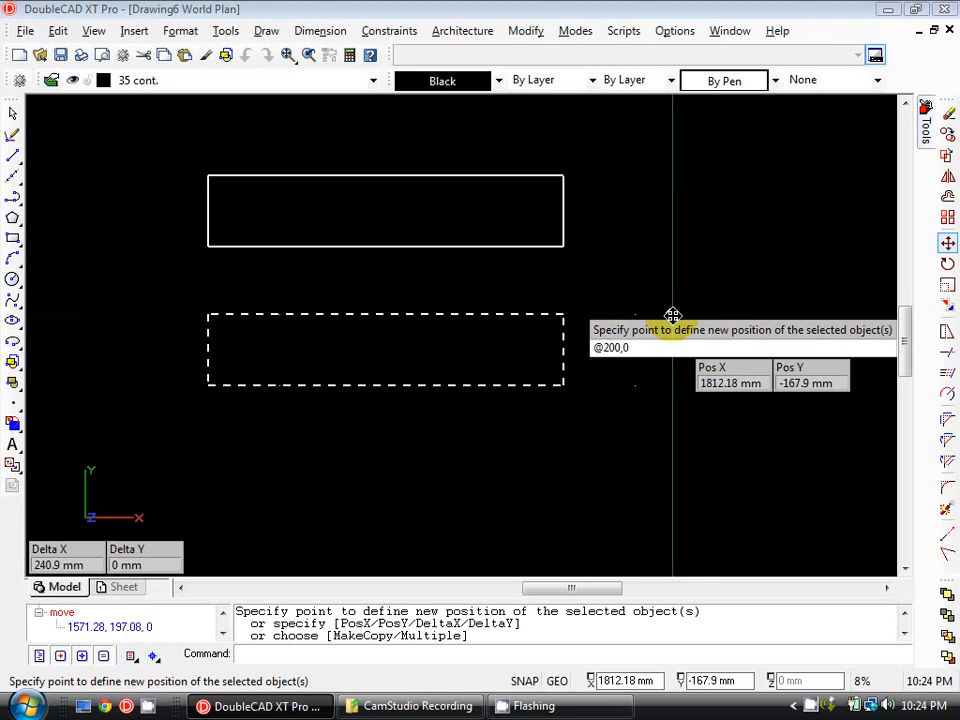
key("Return")
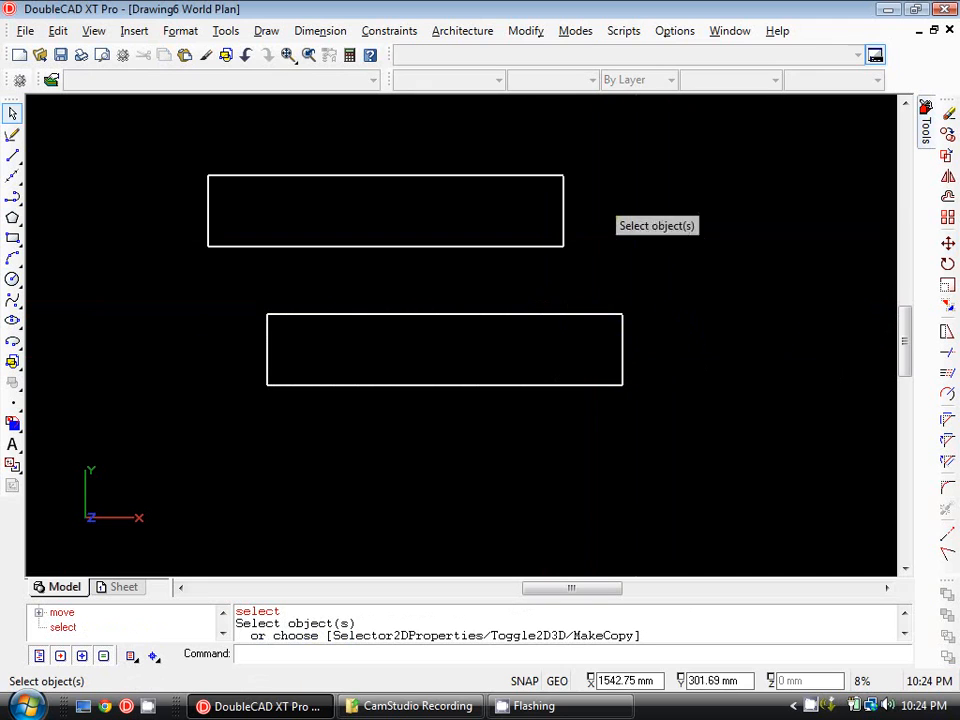
Select the upper rectangle repeatedly by its right and top sides to examine it as a single object.
left_click(563, 208)
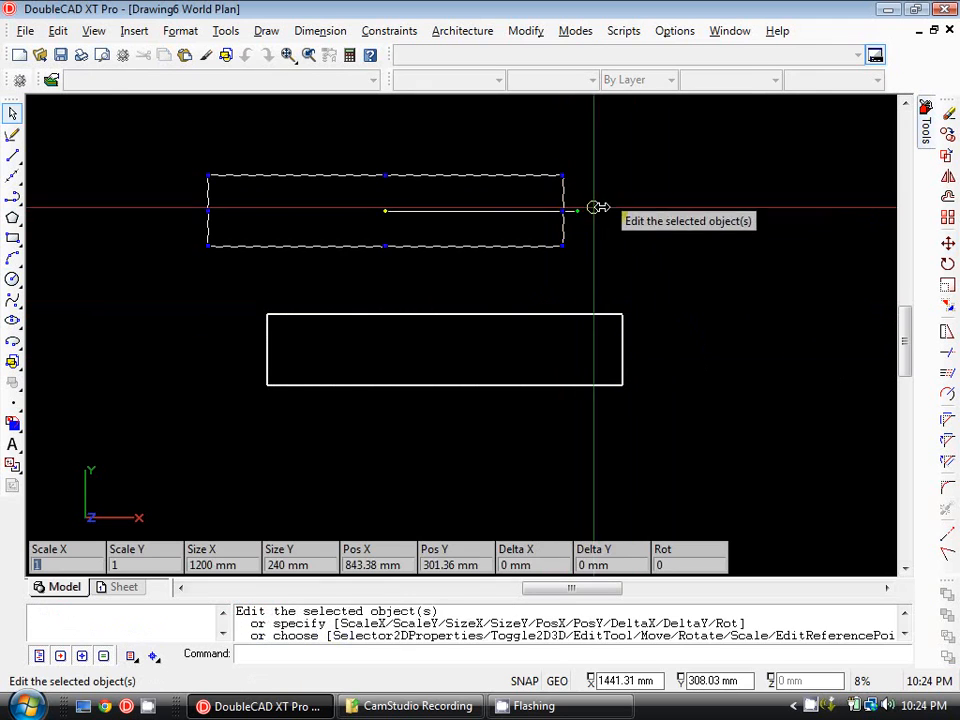
key("Escape")
left_click(561, 186)
key("Escape")
left_click(488, 174)
key("Escape")
left_click(562, 200)
key("Escape")
Delete the four lines that make up the lower shape.
left_click_drag(697, 275, 180, 428)
key("Delete")
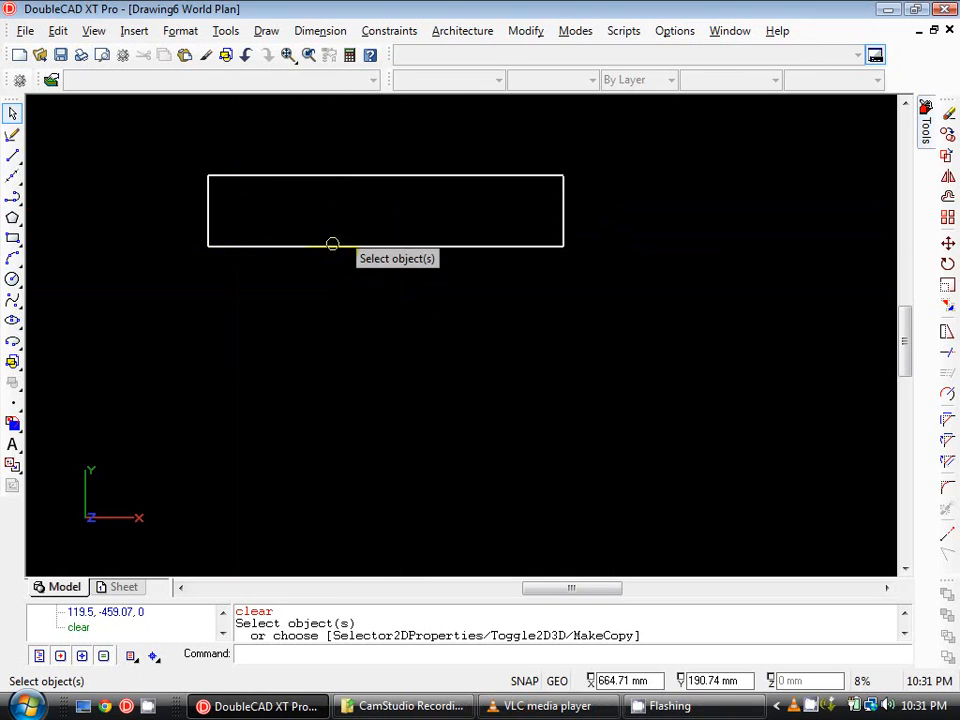
left_click(332, 244)
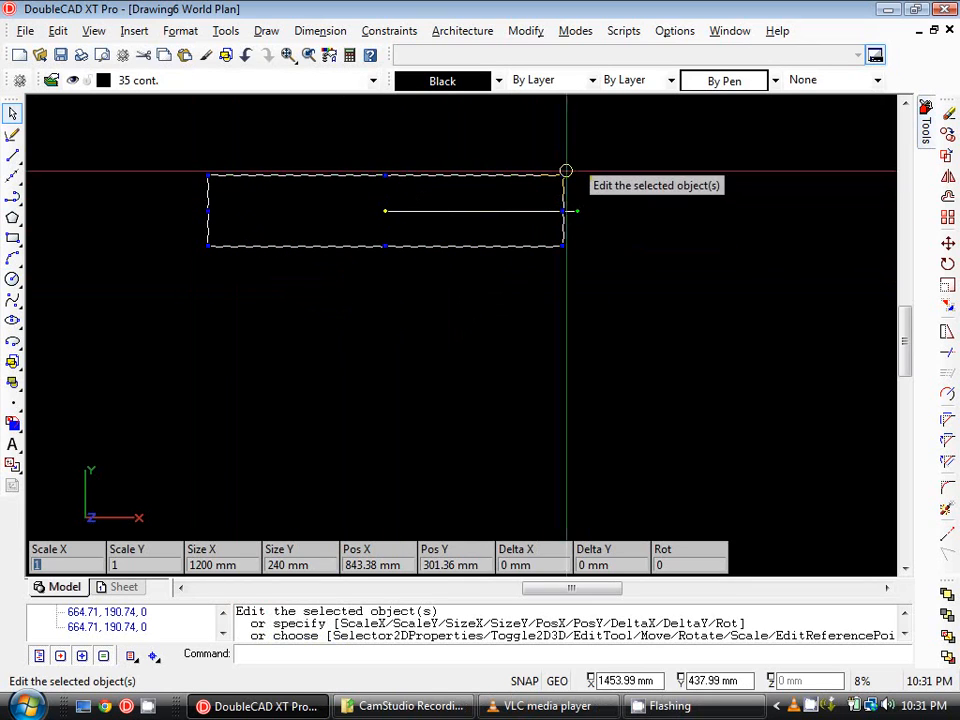
left_click(947, 141)
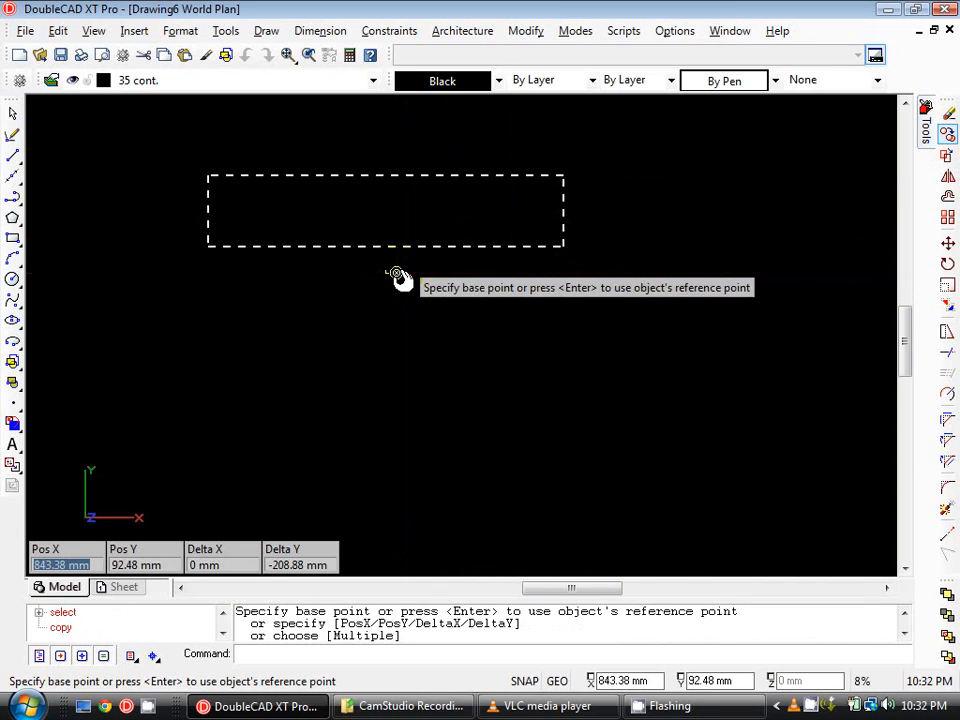
left_click(563, 177)
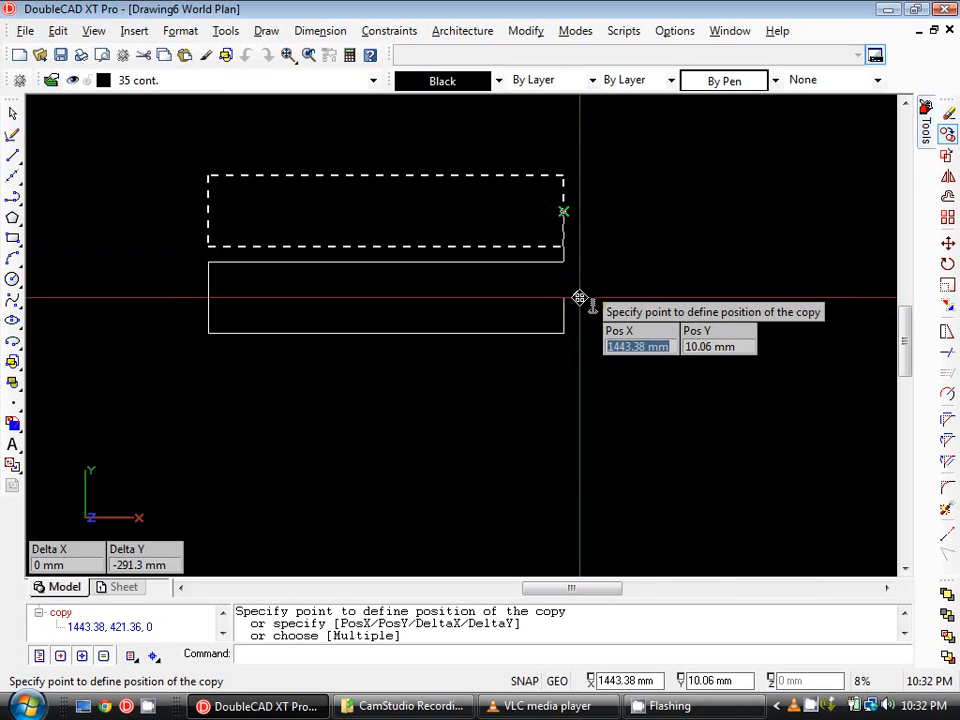
key("F8")
key("F8")
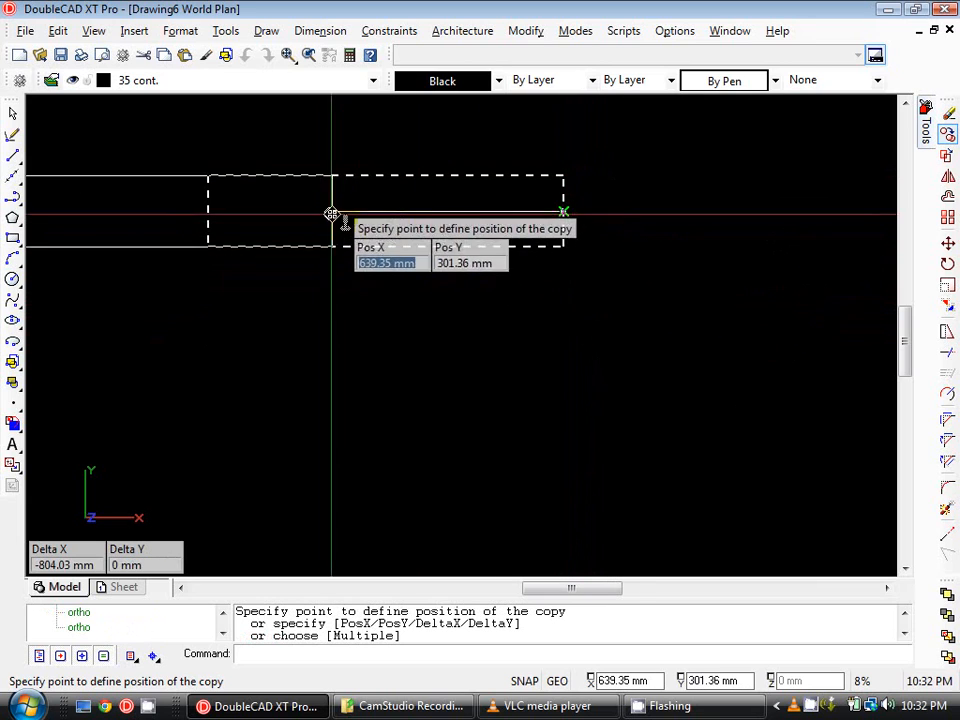
key("Escape")
left_click(565, 197)
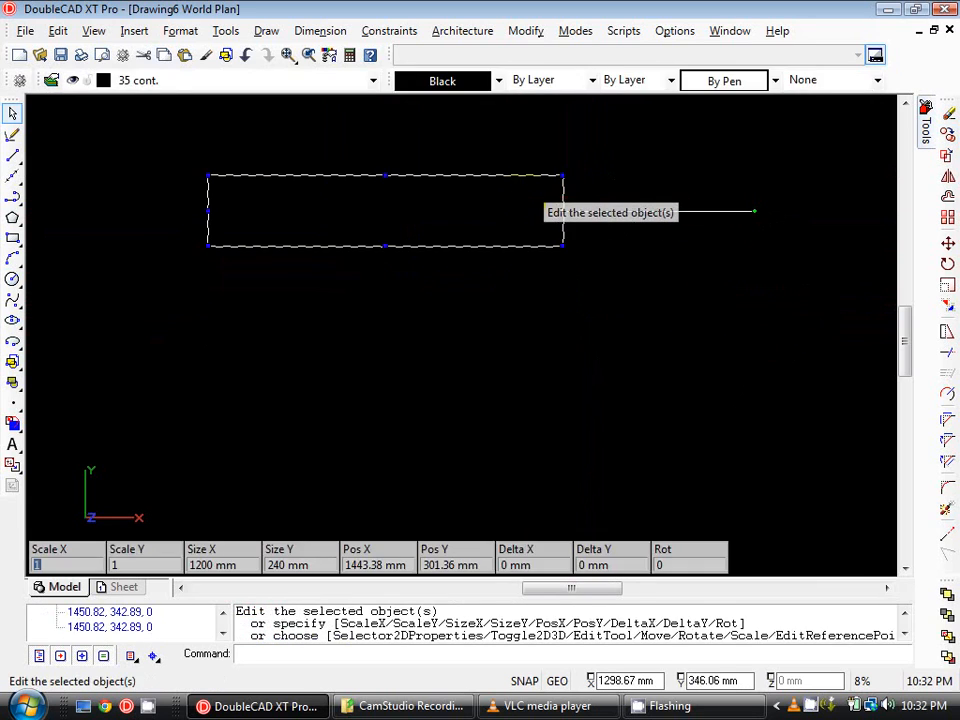
key("Escape")
left_click(563, 208)
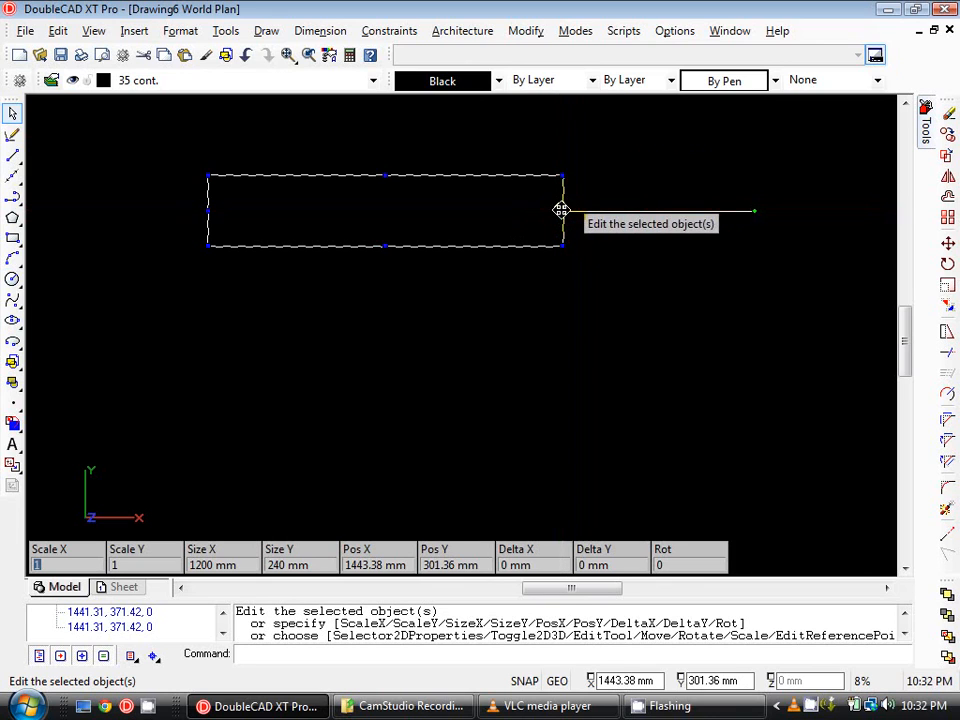
key("Escape")
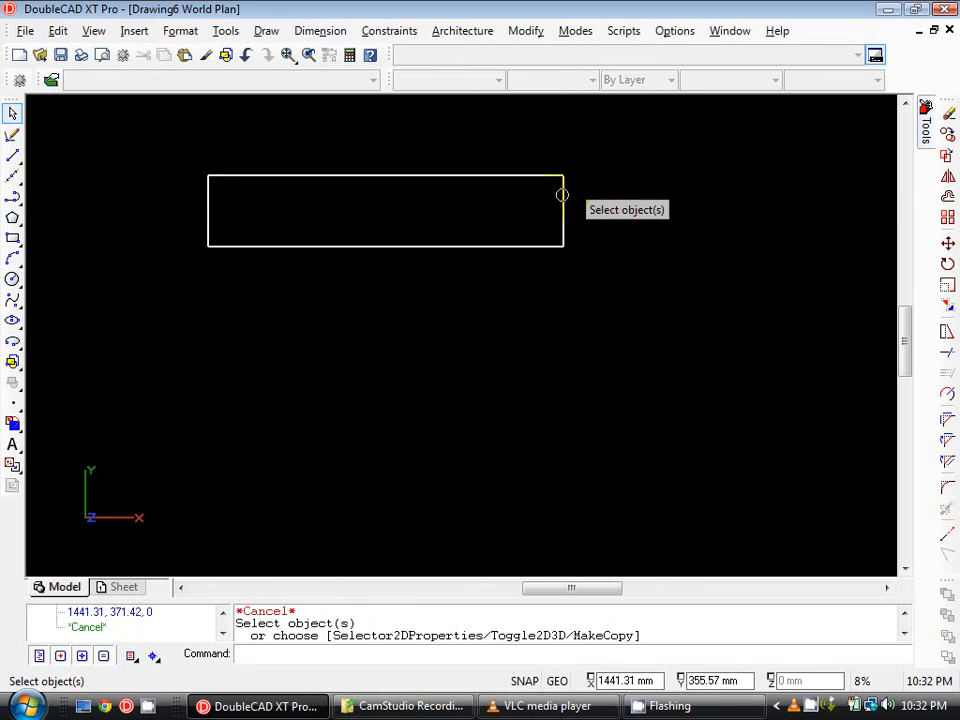
left_click(562, 194)
key("Escape")
Copy the rectangle from its top-right corner to its bottom-right corner so the copy sits directly beneath it.
left_click(561, 199)
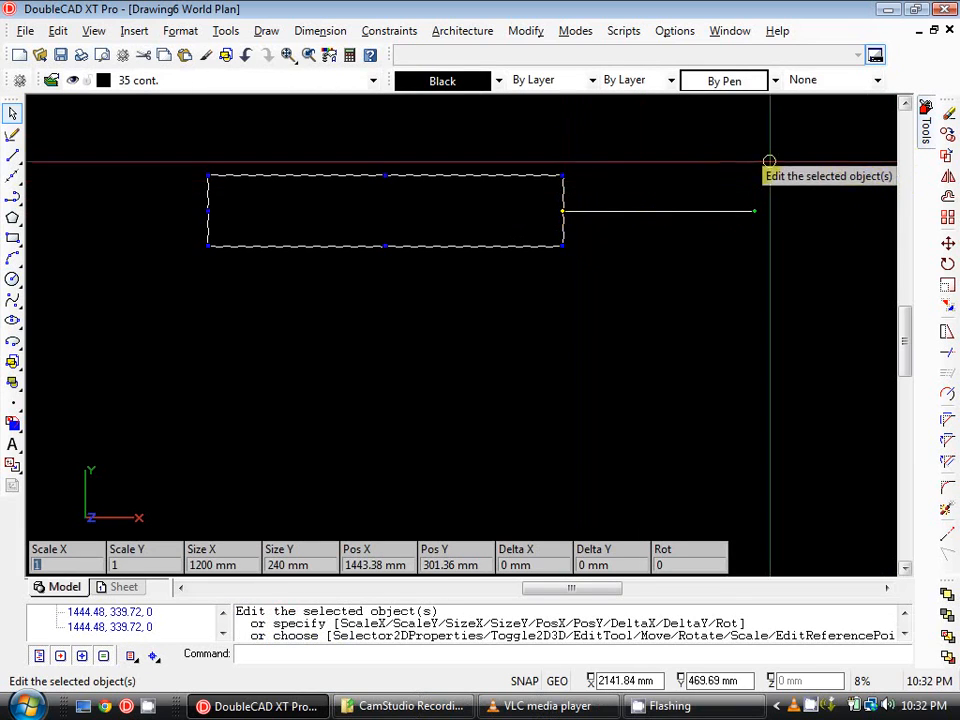
left_click(948, 137)
key("Return")
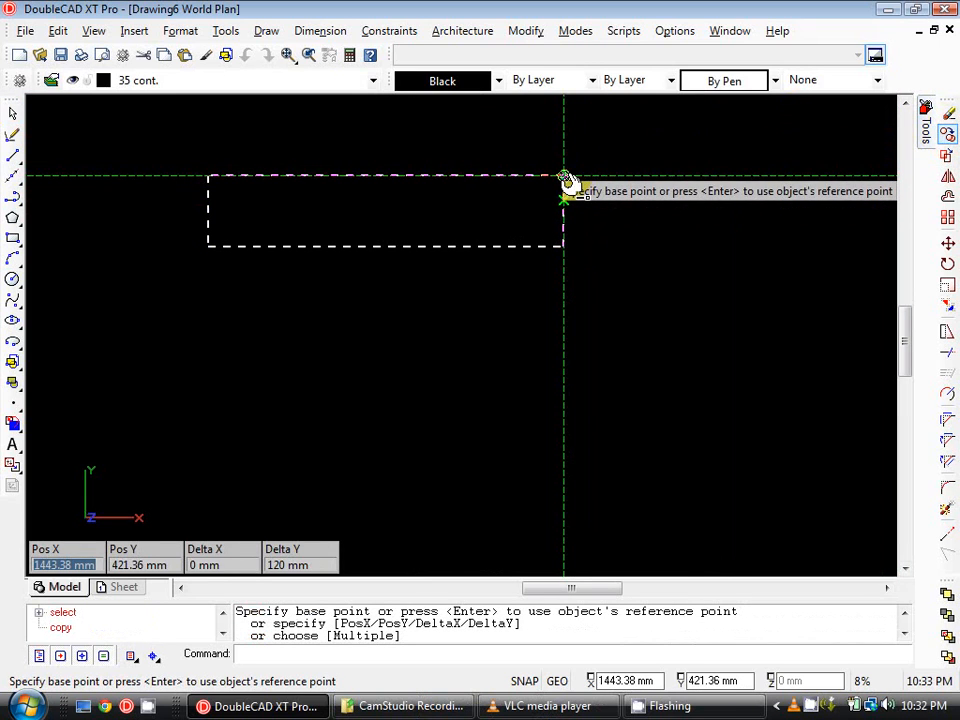
left_click(564, 178)
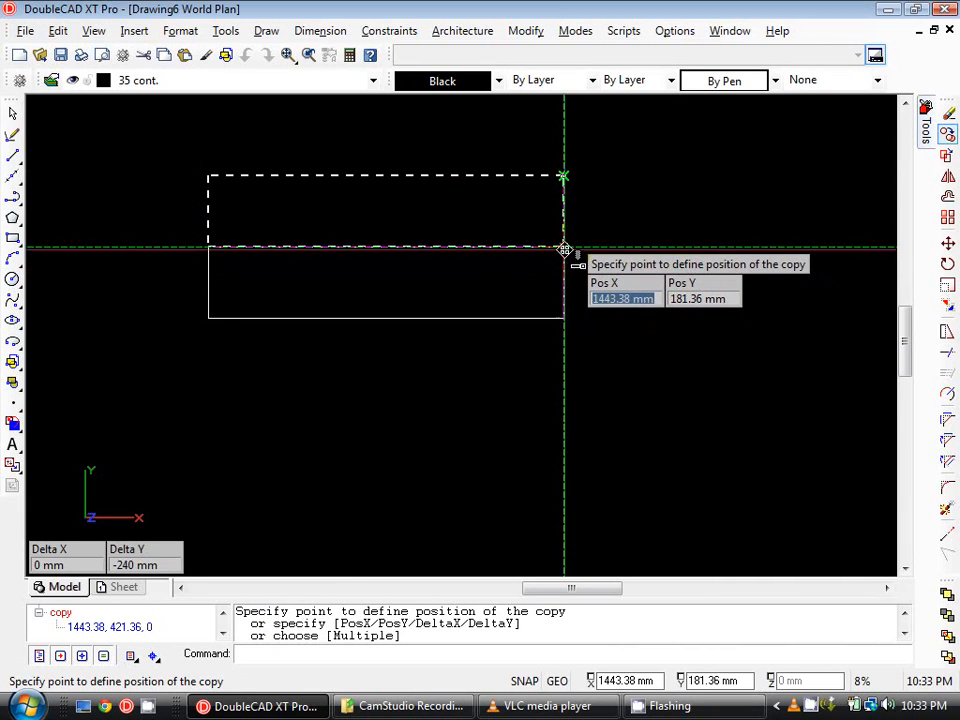
left_click(564, 248)
key("Escape")
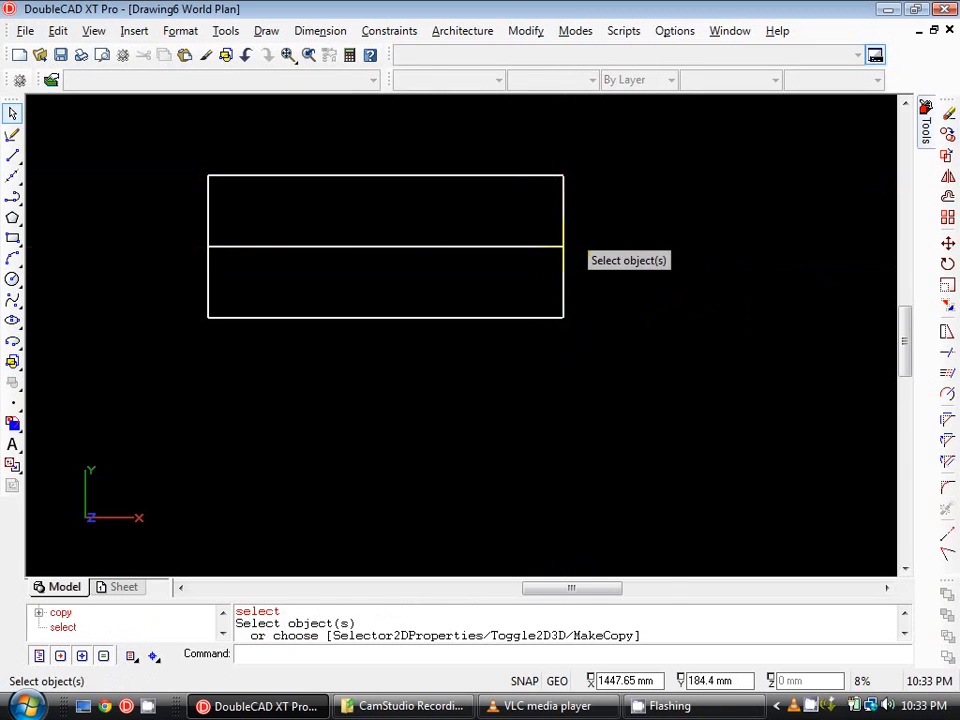
scroll(563, 246, "up", 2)
scroll(566, 242, "down", 2)
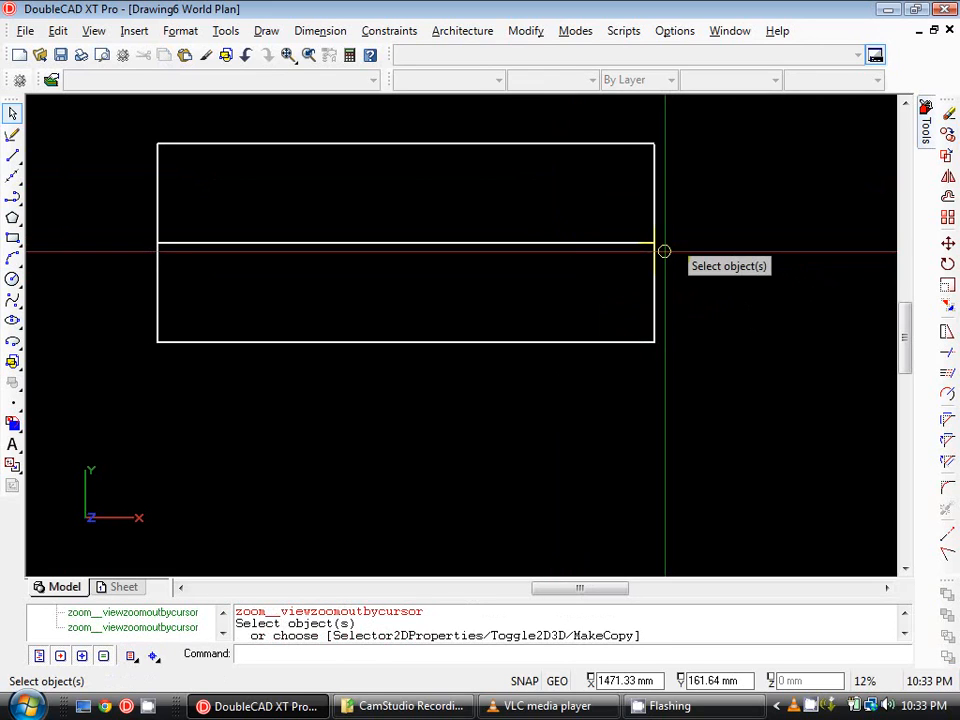
middle_click_drag(348, 182, 356, 208)
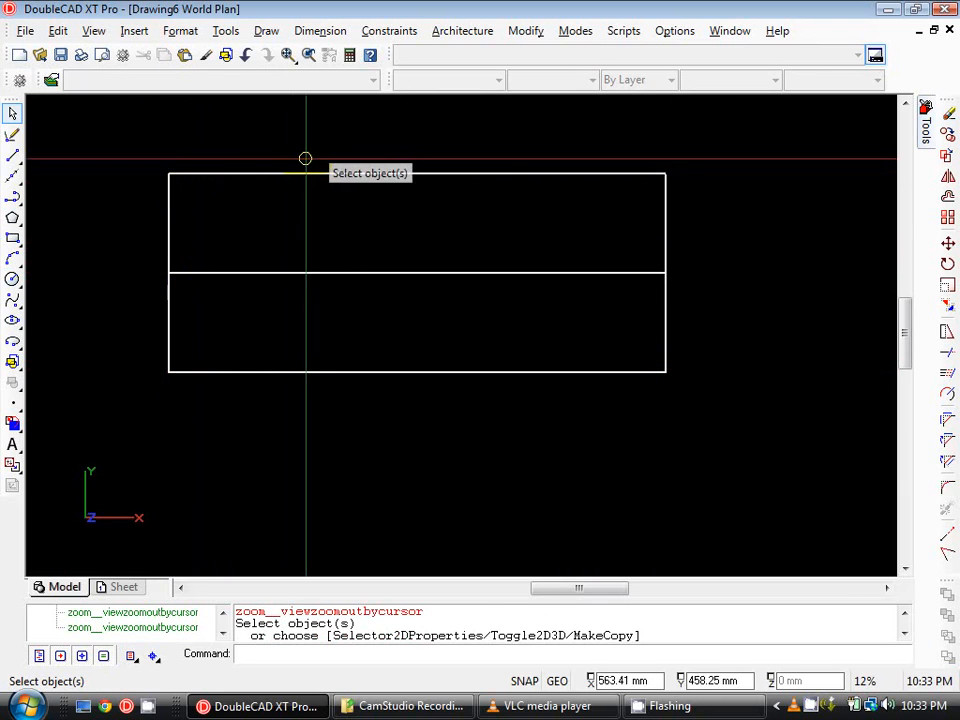
scroll(659, 147, "down", 1)
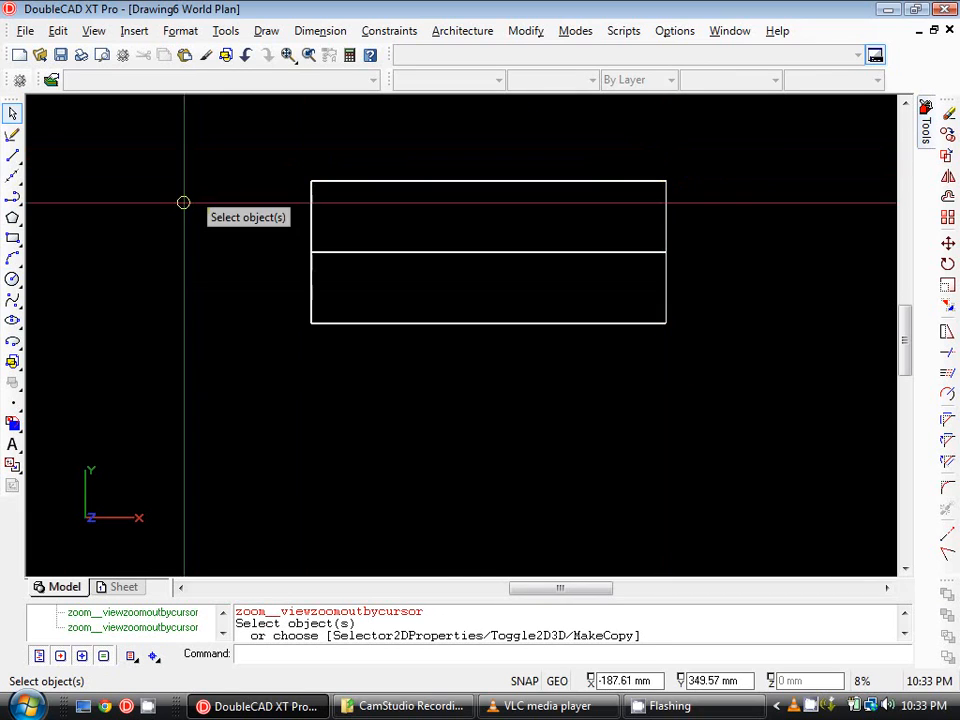
left_click(16, 241)
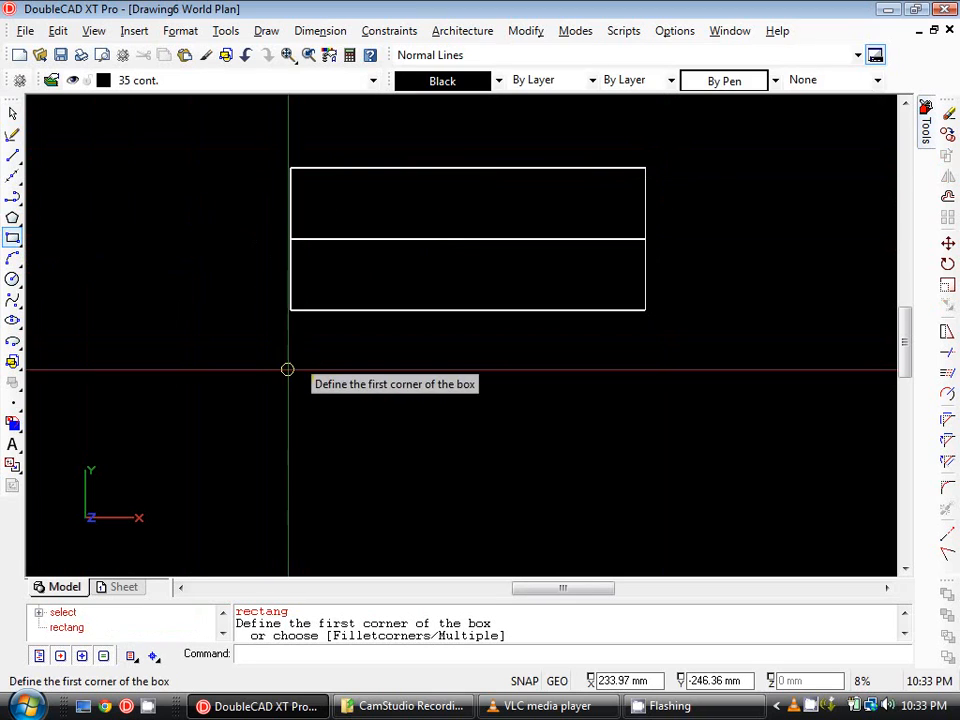
left_click(294, 401)
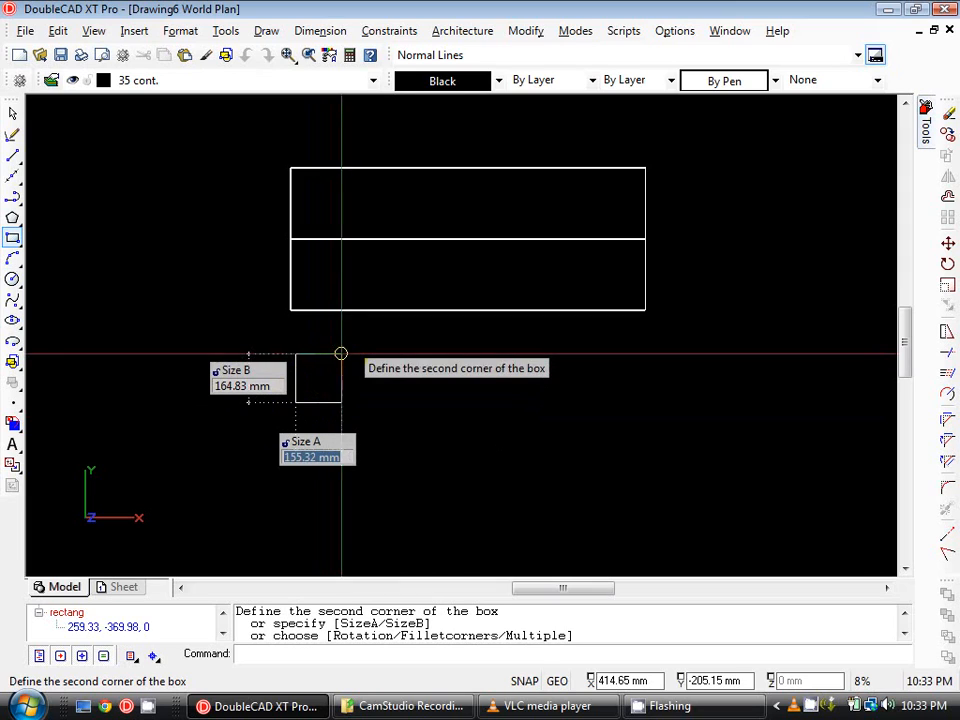
type("@90,90")
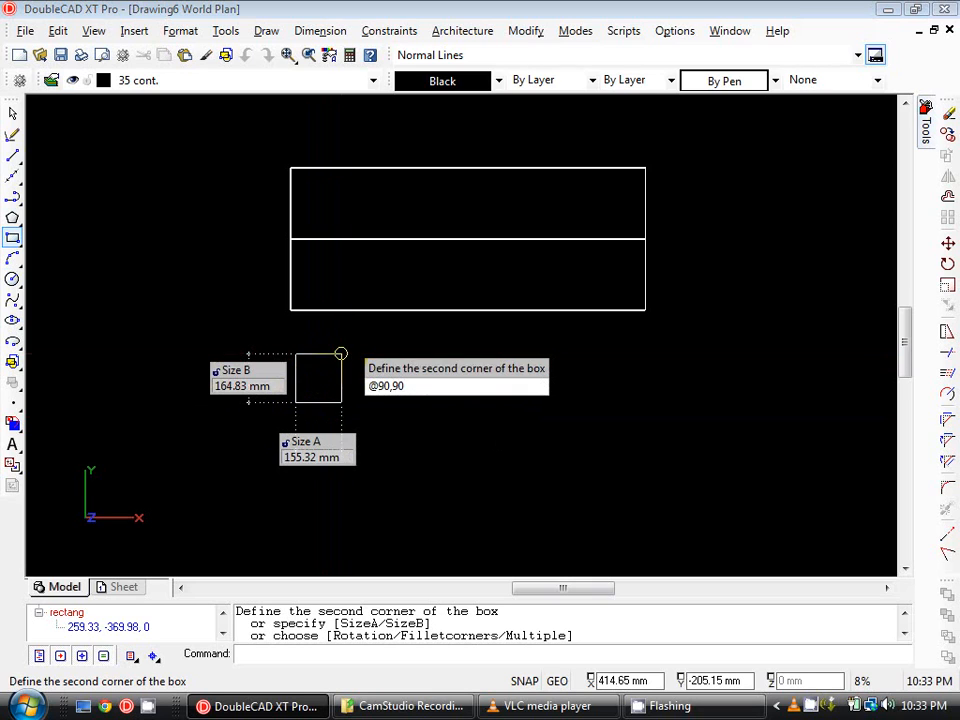
key("Return")
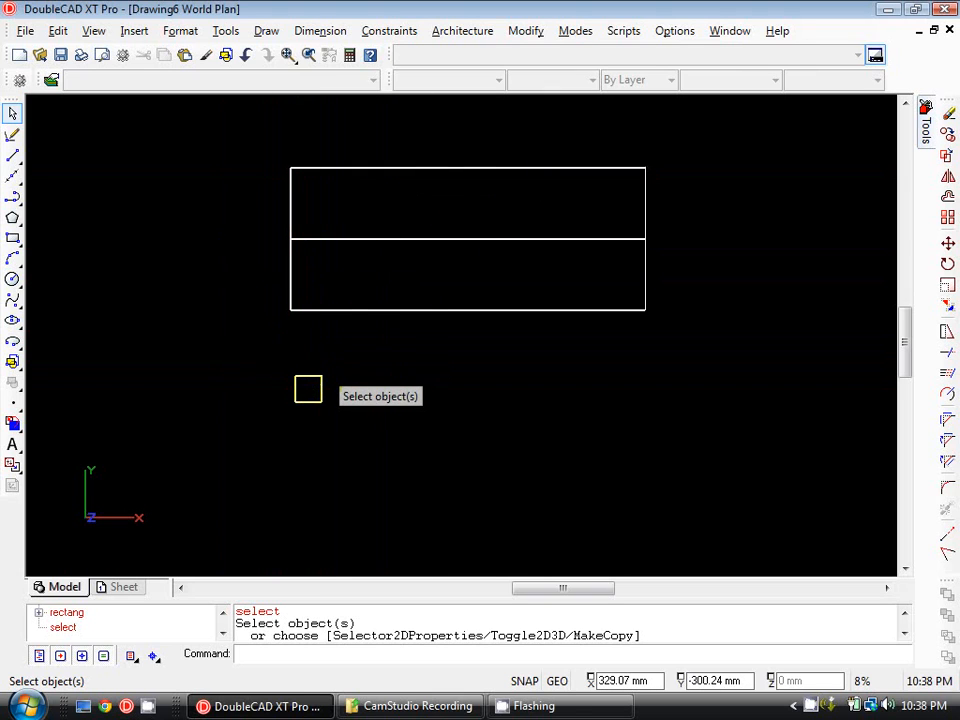
Assign the small square to the 18 hid layer.
left_click(310, 385)
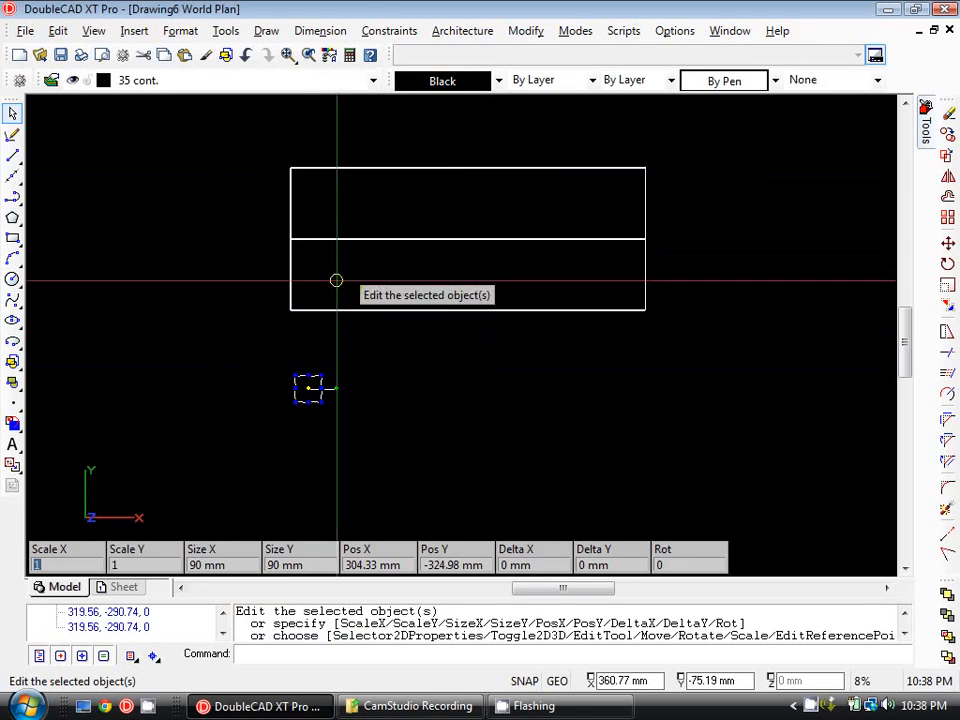
key("Escape")
left_click(308, 388)
left_click(371, 82)
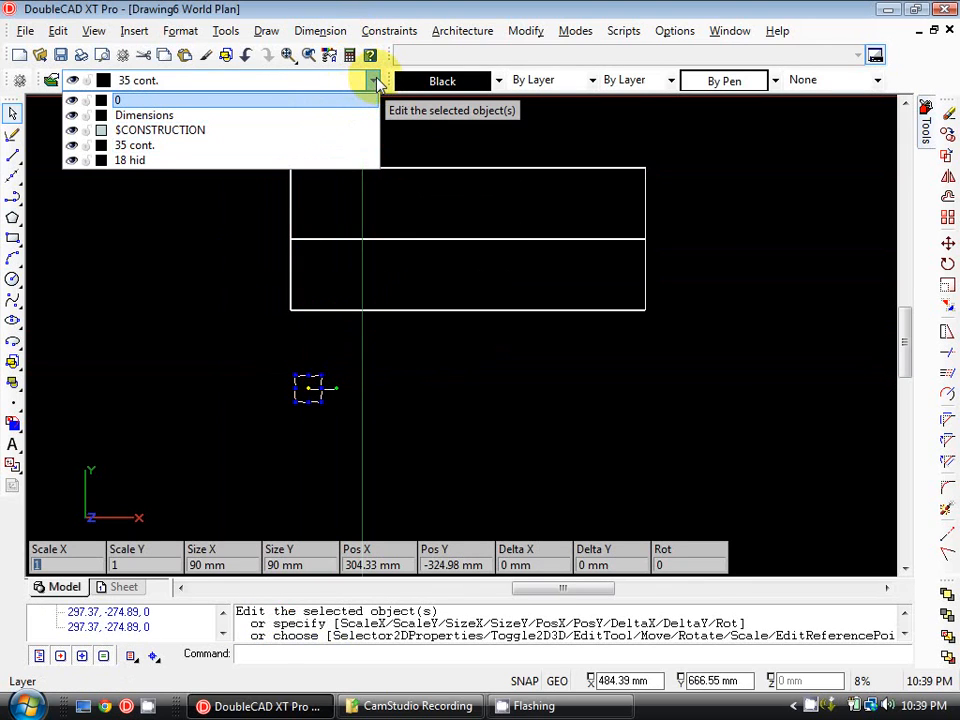
left_click(141, 160)
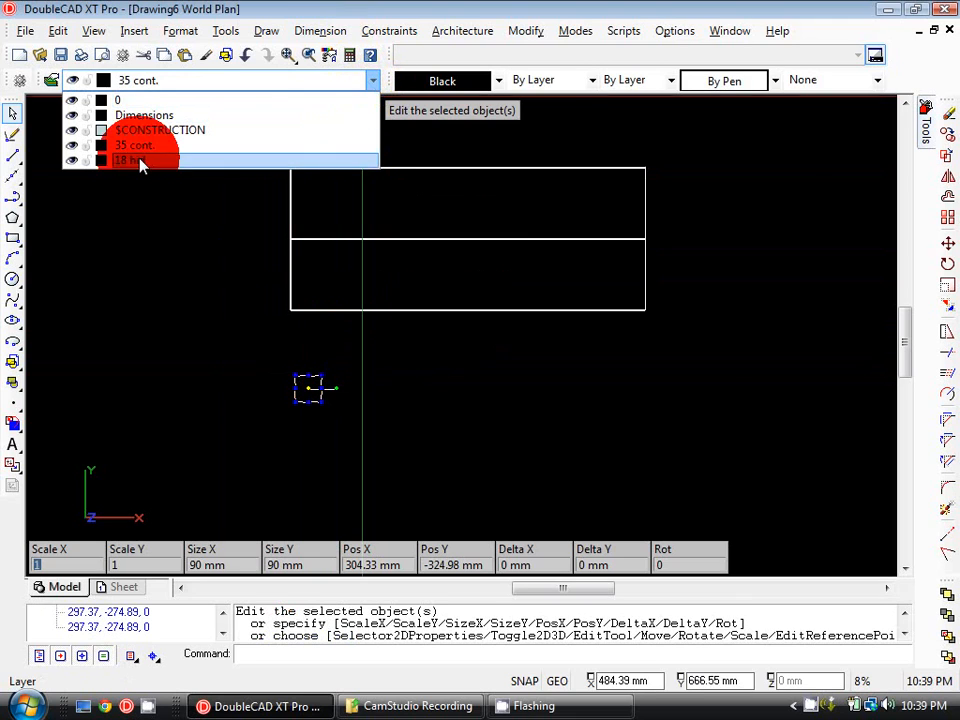
key("Escape")
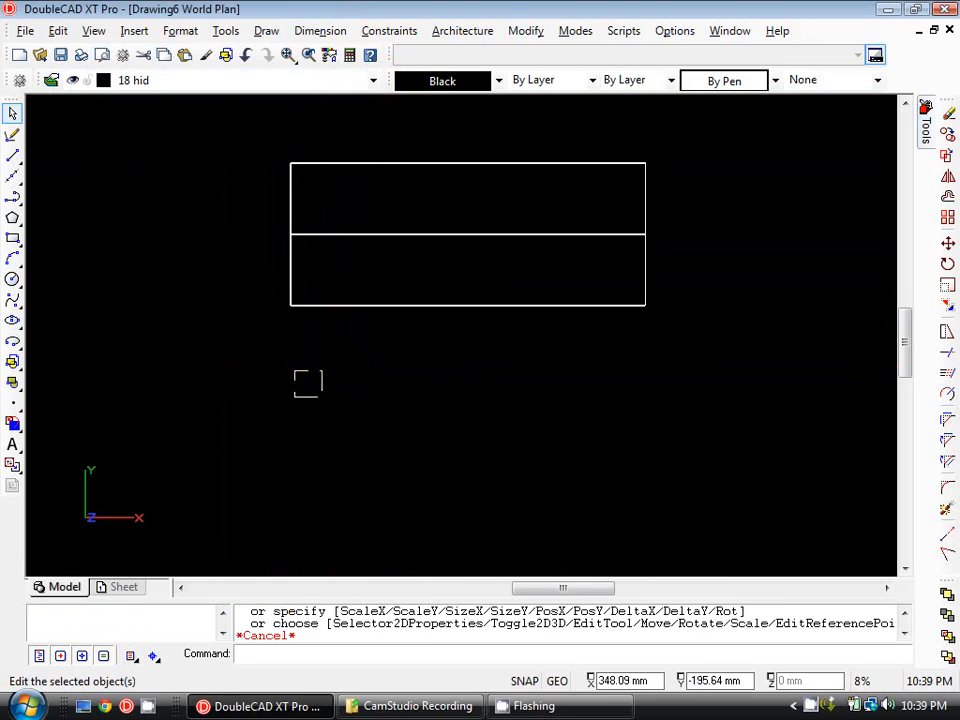
scroll(290, 375, "up", 2)
left_click(285, 371)
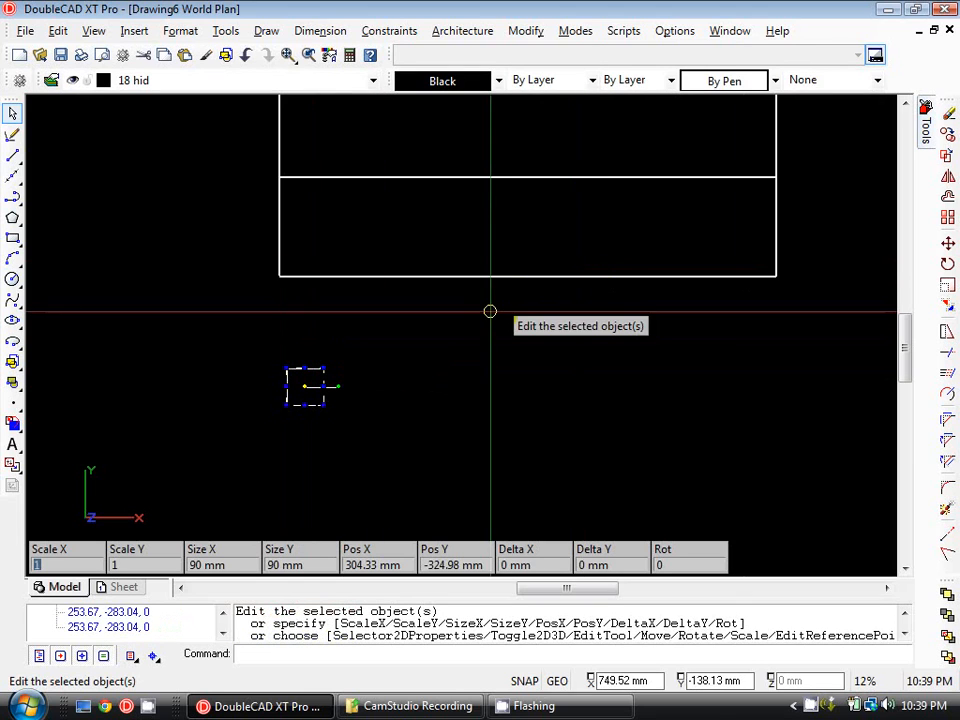
key("Escape")
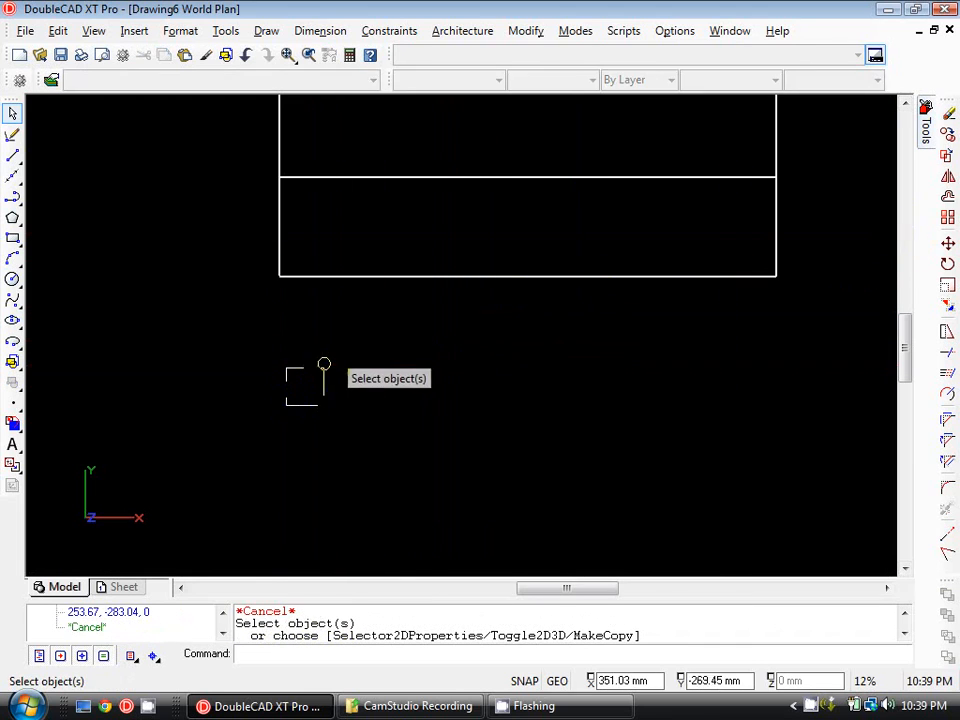
left_click(317, 369)
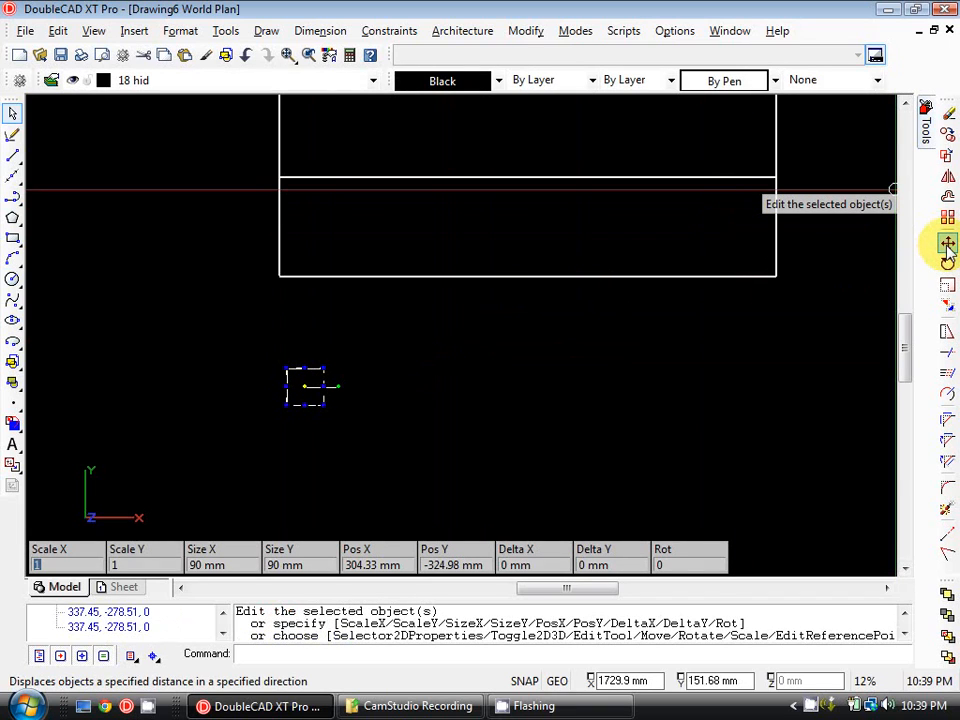
left_click(947, 244)
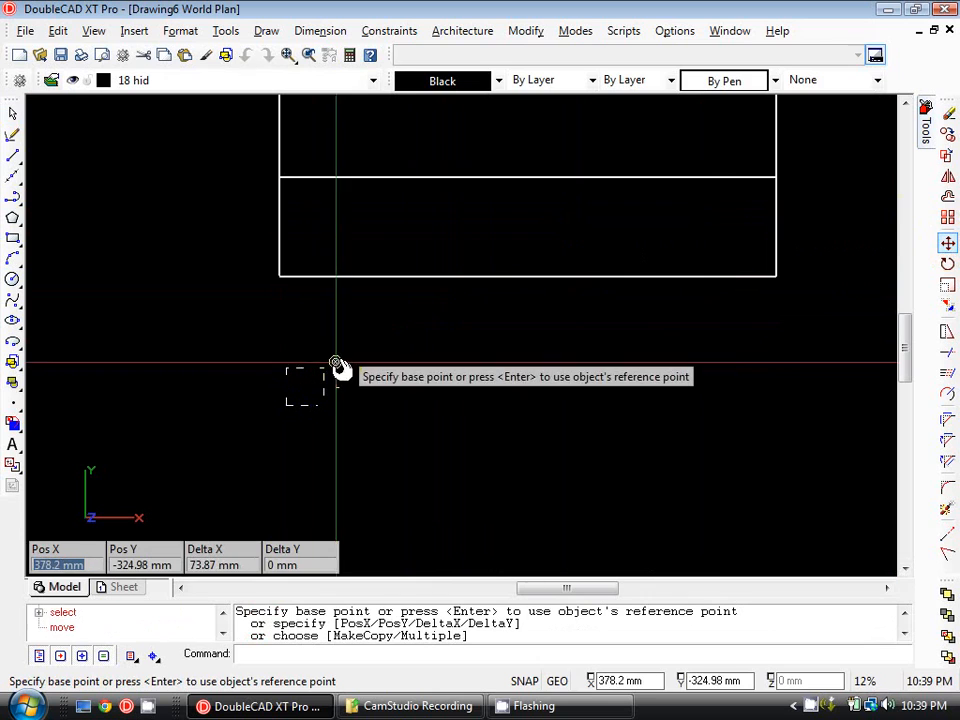
middle_click_drag(323, 328, 305, 367)
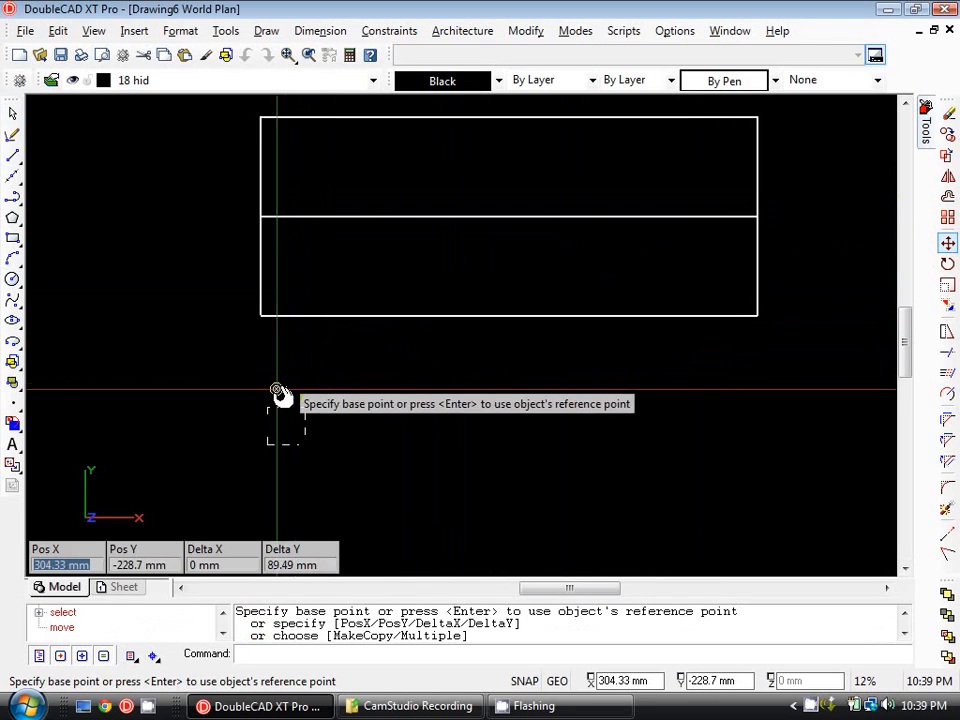
scroll(262, 410, "up", 2)
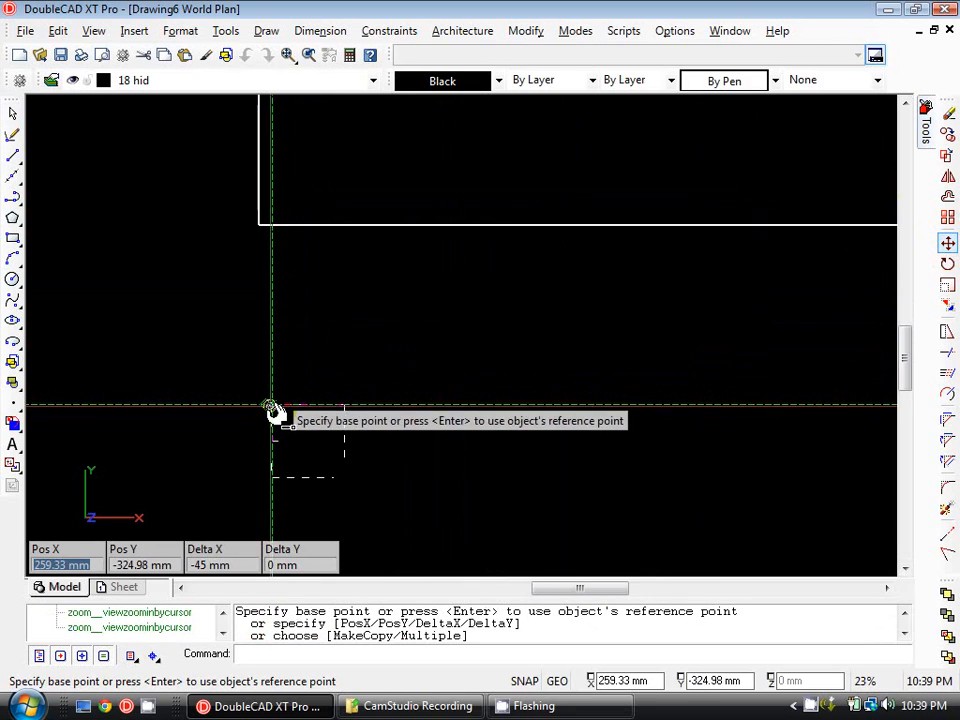
scroll(280, 410, "up", 3)
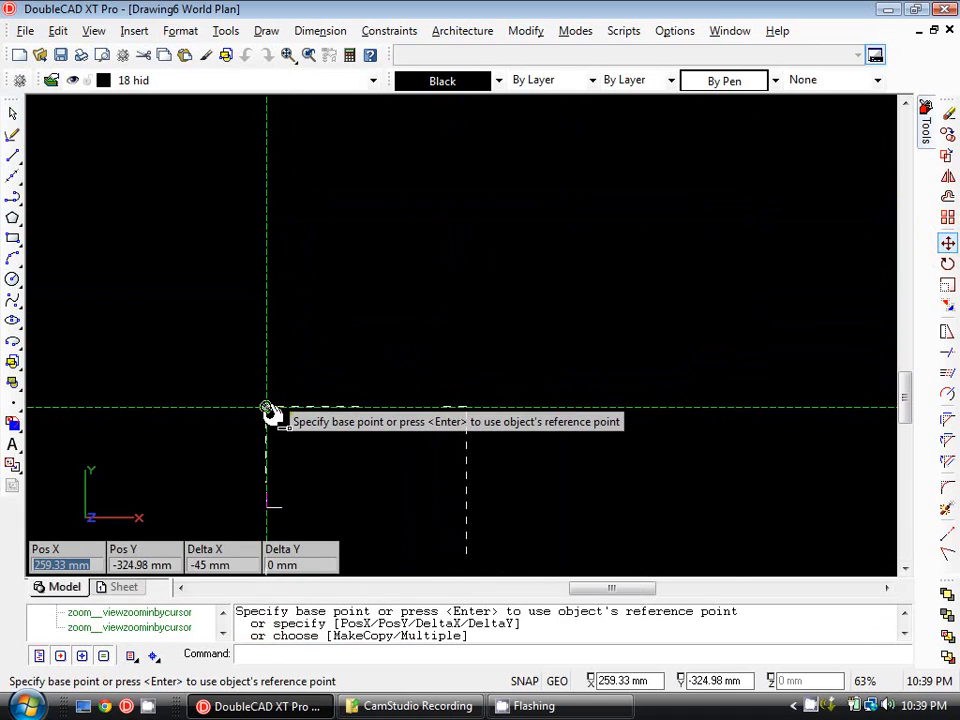
left_click(266, 410)
scroll(356, 300, "down", 3)
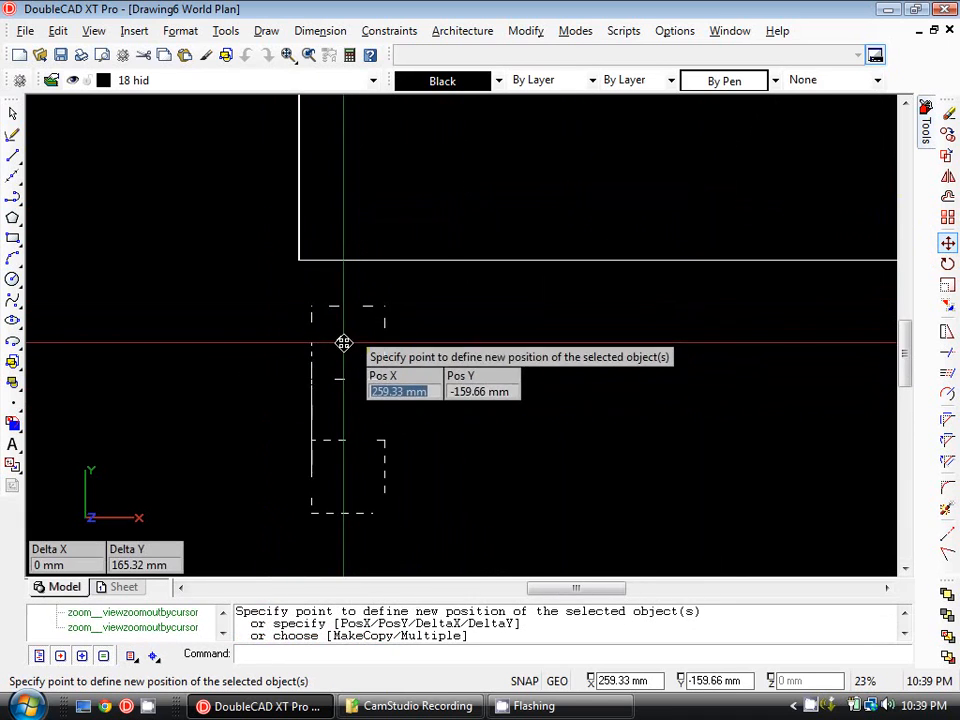
key("Escape")
Turn ortho off and move the hidden-line square by its top-left corner onto the upper rectangle's top-left corner.
middle_click_drag(482, 356, 481, 276)
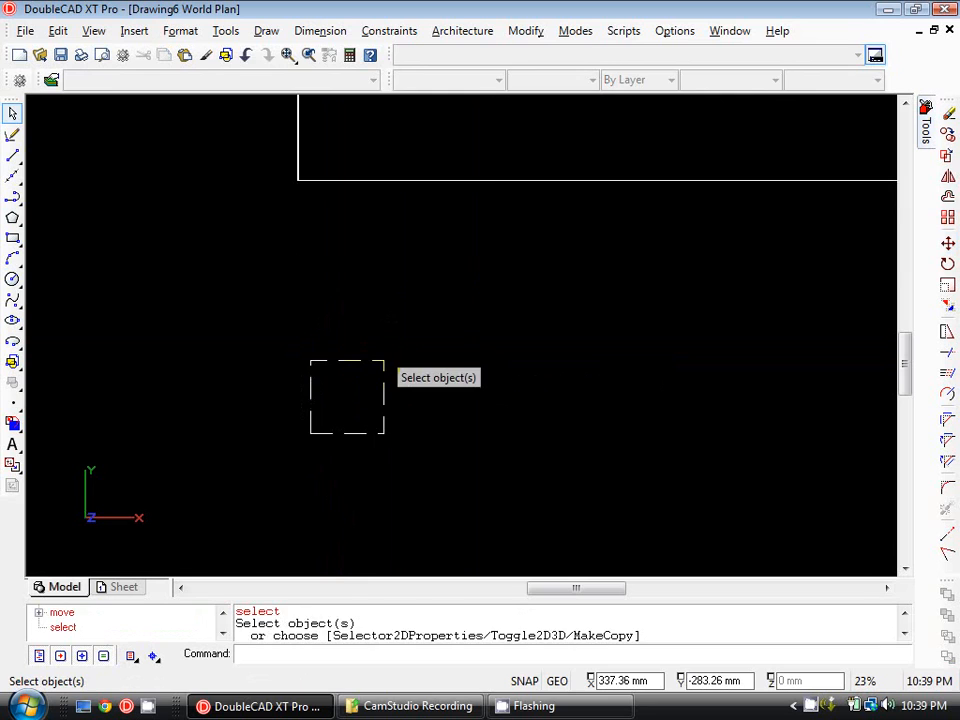
left_click(376, 362)
key("Escape")
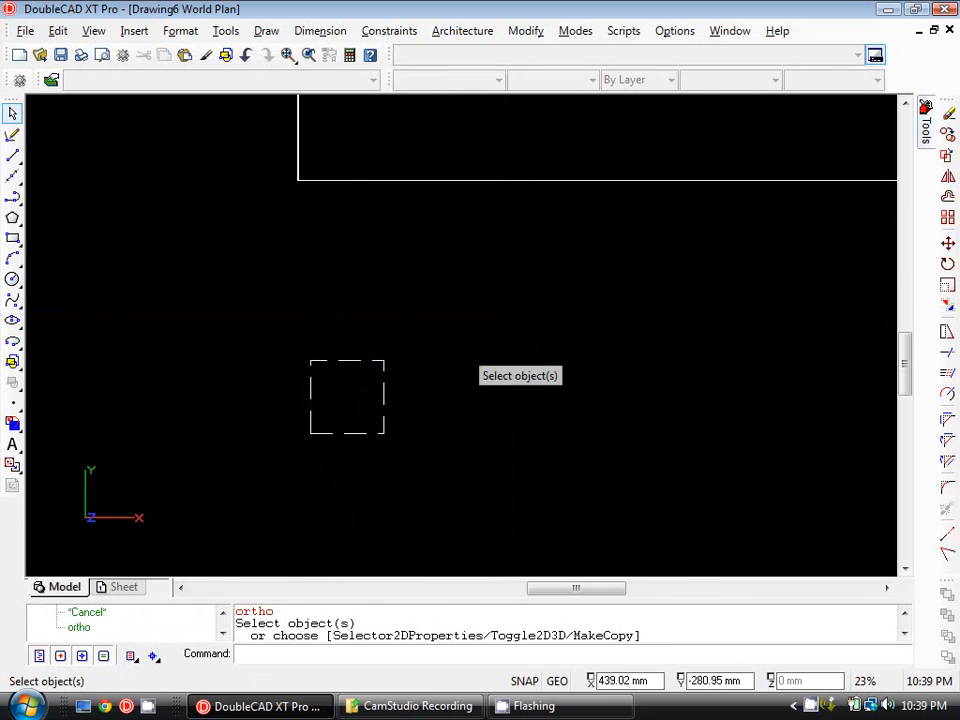
left_click(366, 362)
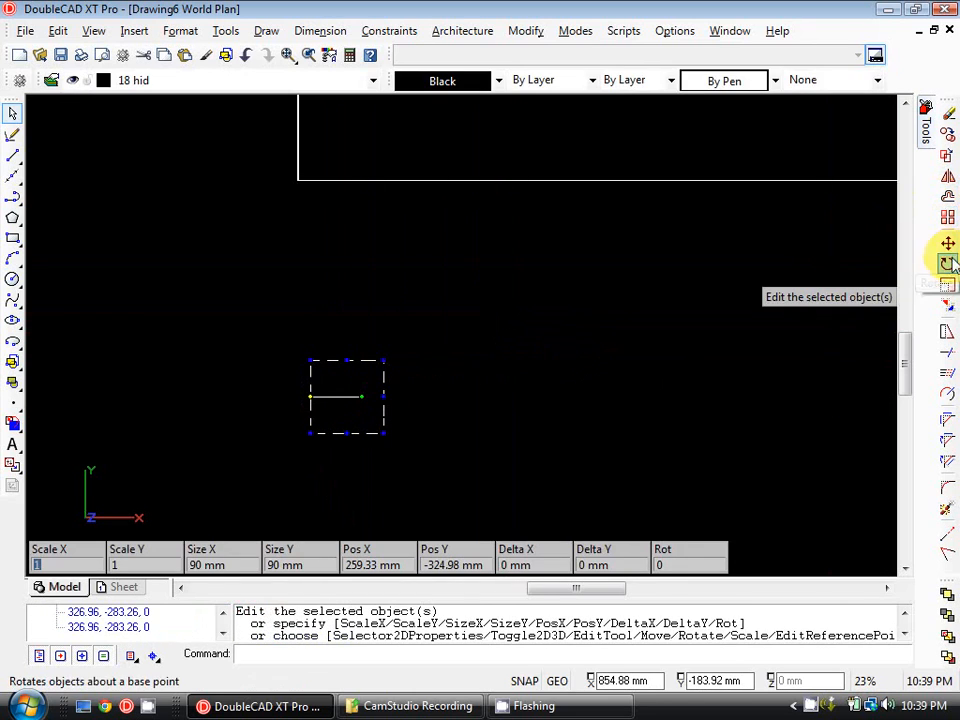
left_click(947, 244)
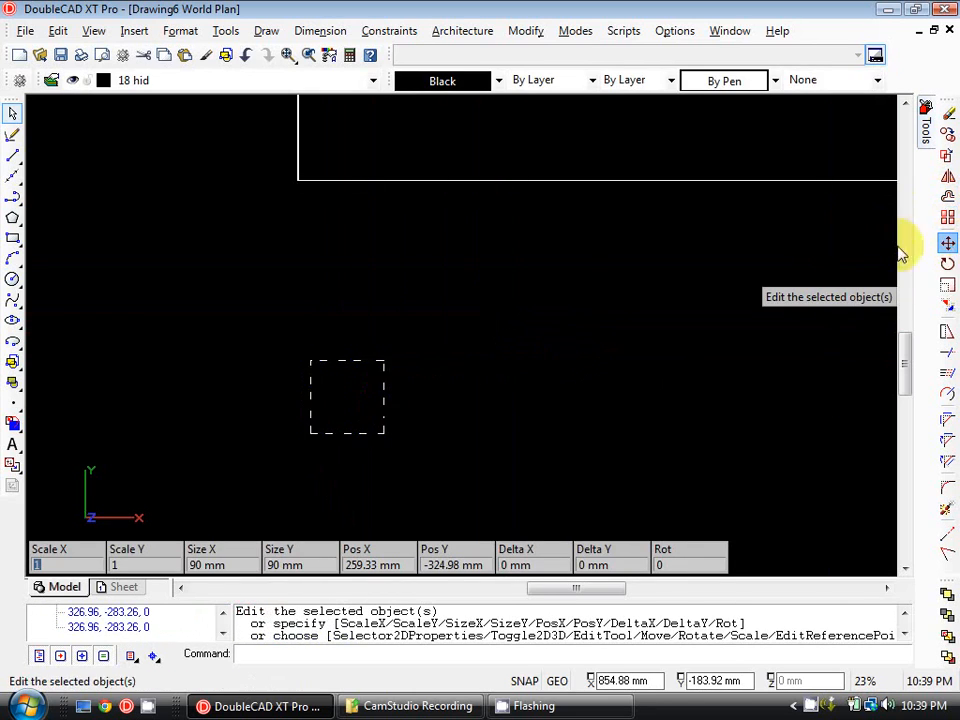
left_click(311, 361)
middle_click_drag(407, 202, 381, 368)
middle_click_drag(378, 165, 351, 325)
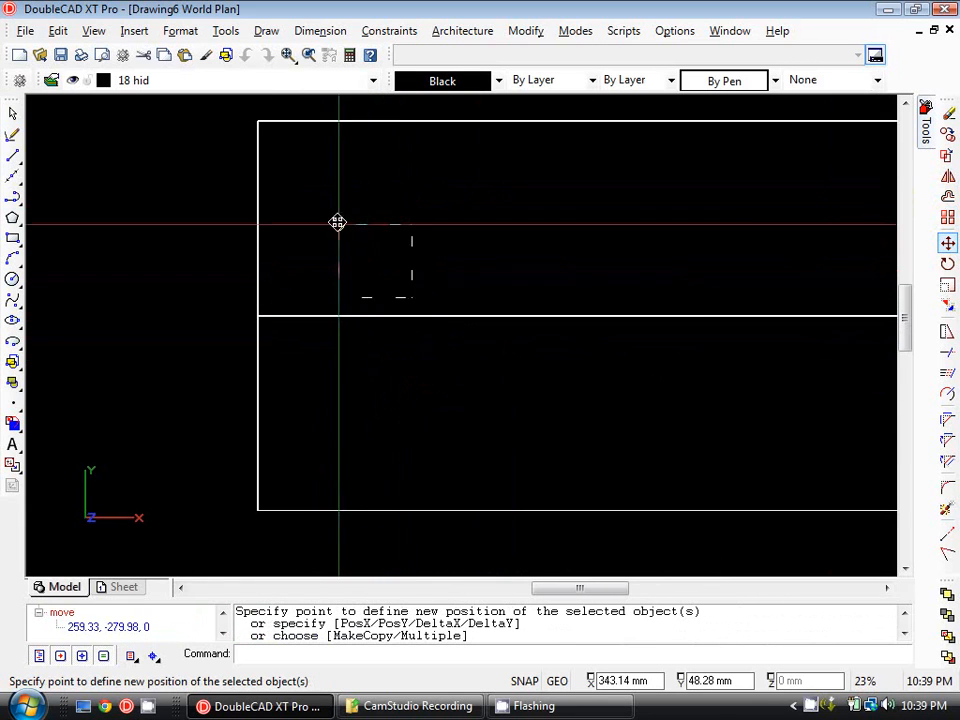
left_click(260, 124)
scroll(339, 246, "down", 2)
scroll(379, 253, "up", 2)
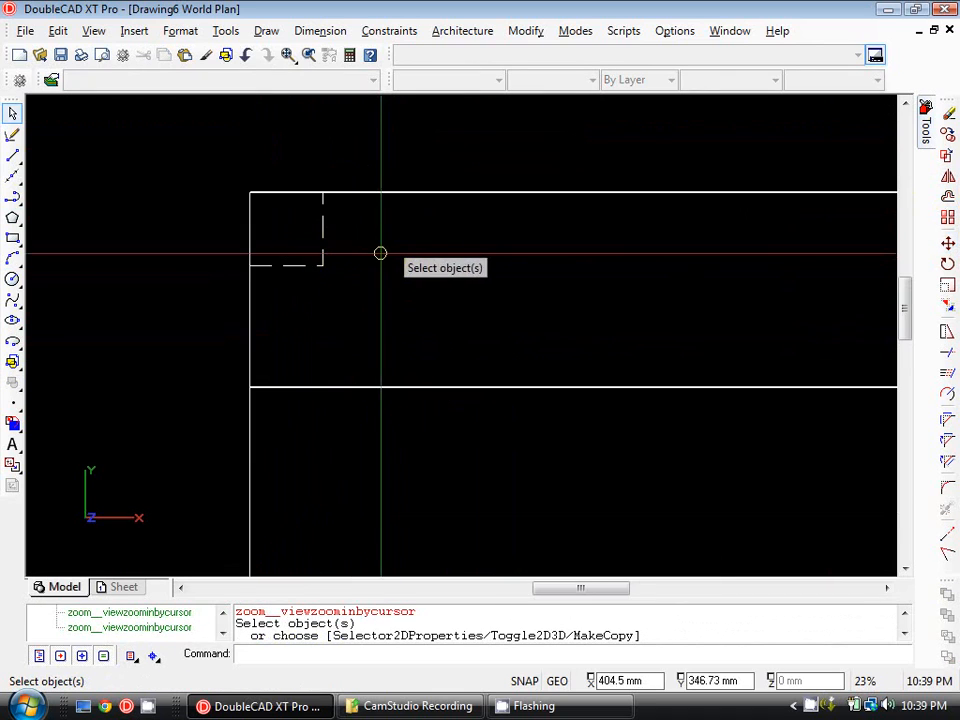
scroll(278, 260, "down", 1)
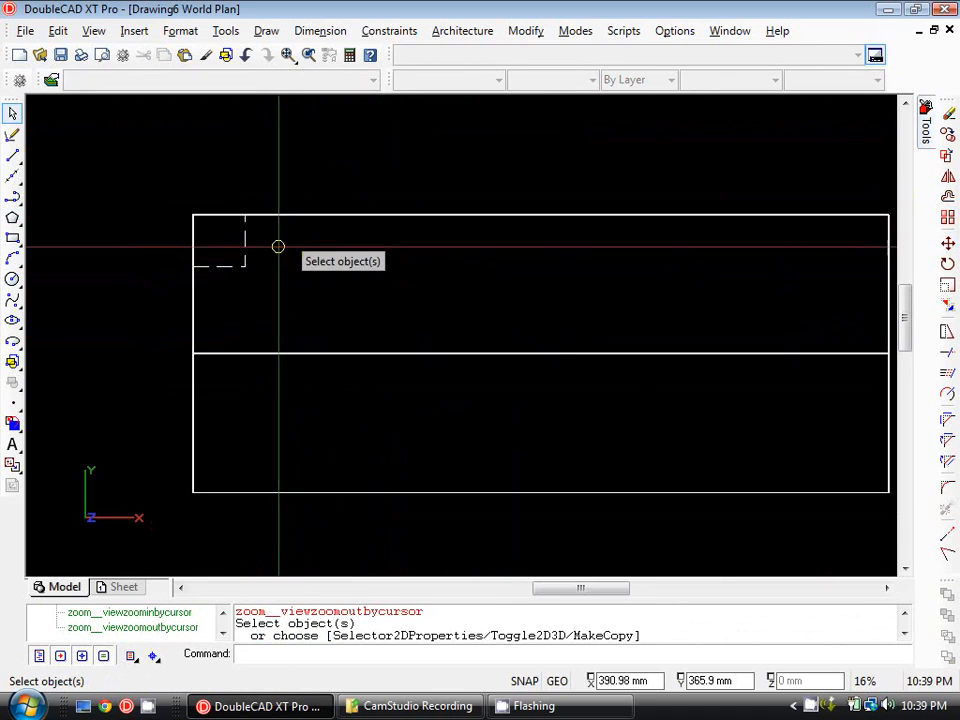
left_click(246, 239)
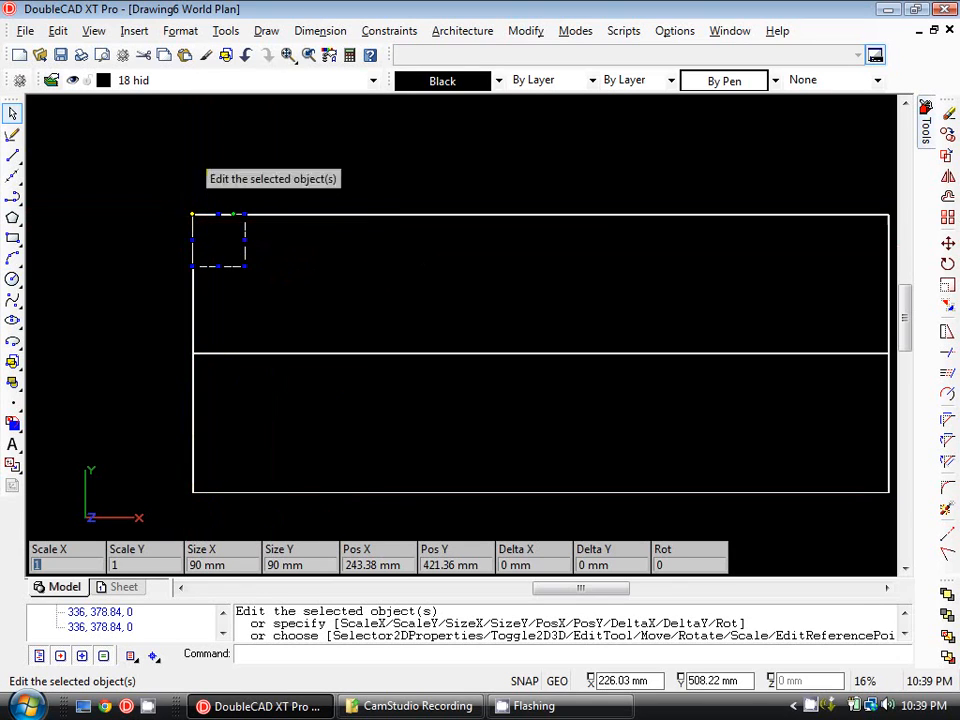
middle_click_drag(212, 268, 197, 272)
key("Escape")
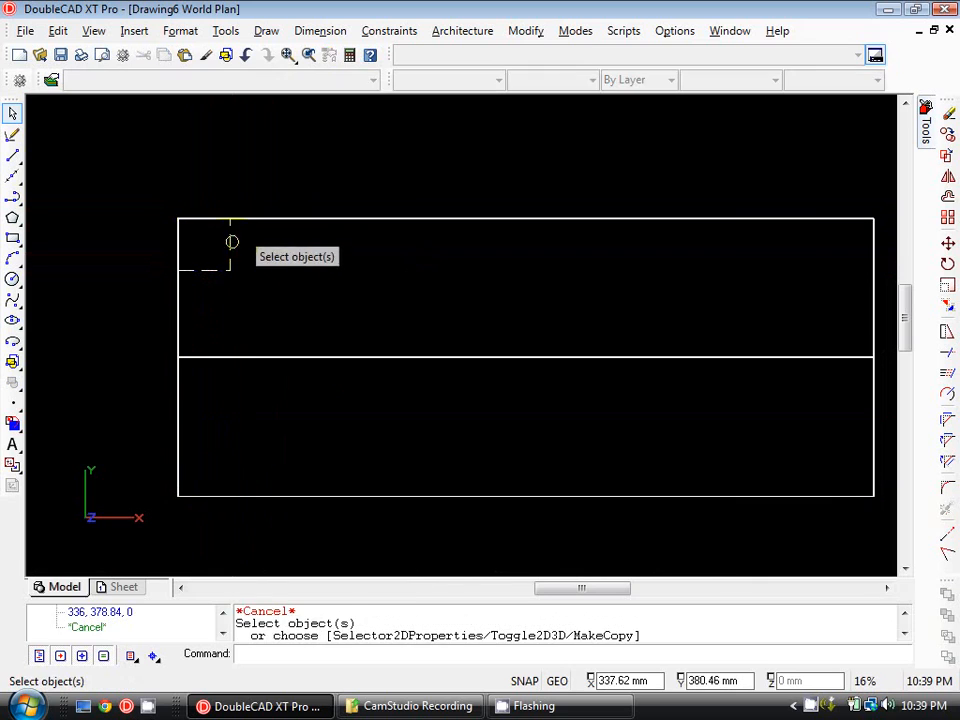
left_click(230, 242)
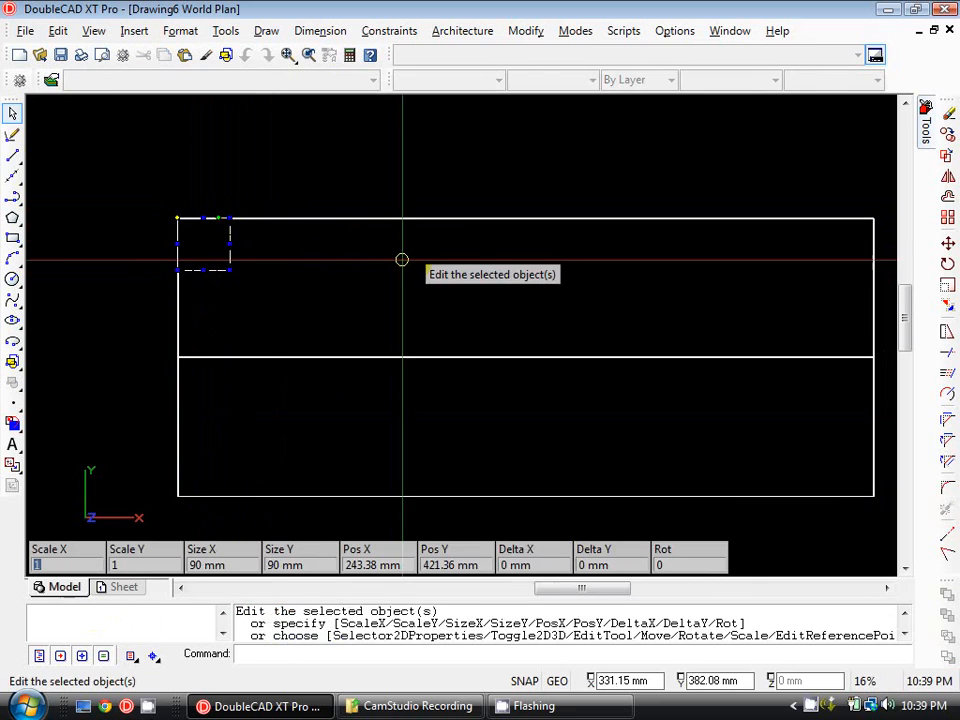
left_click(947, 243)
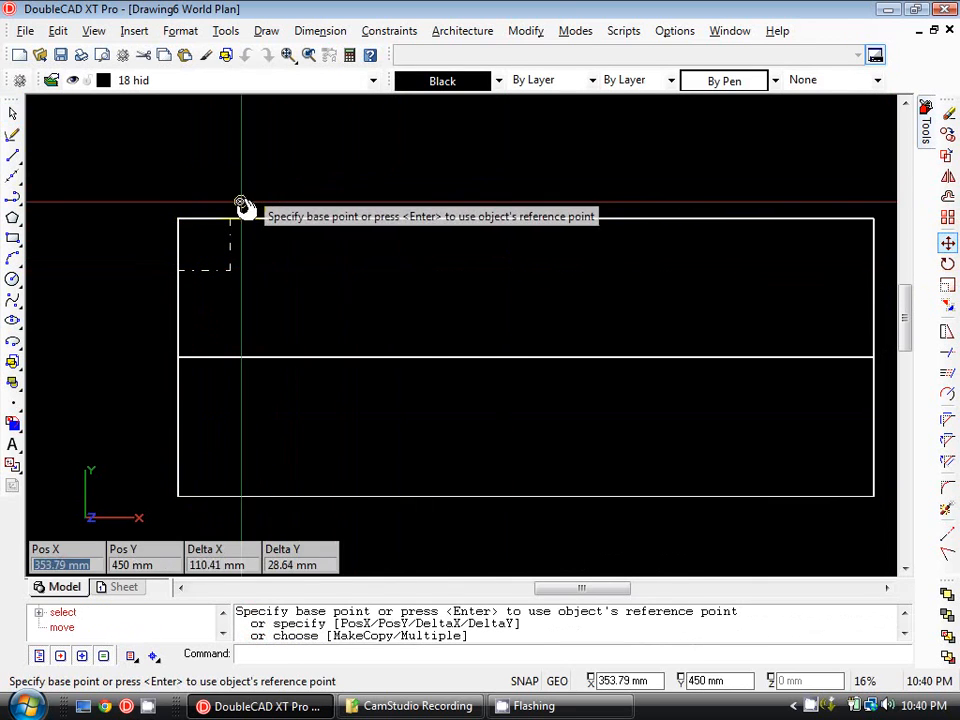
left_click(264, 150)
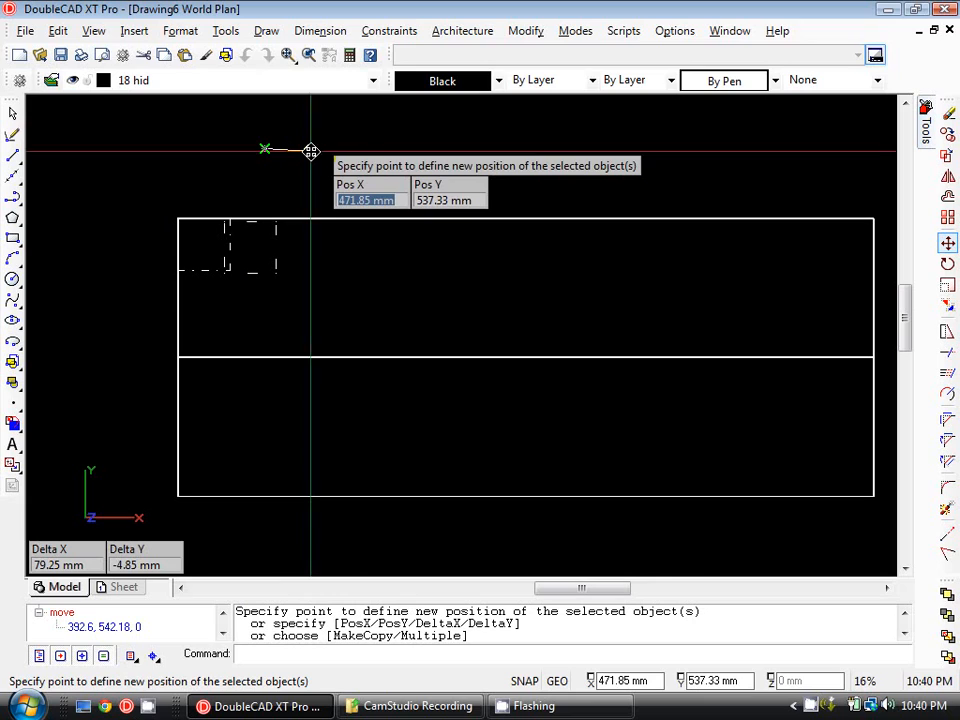
type("@45,0")
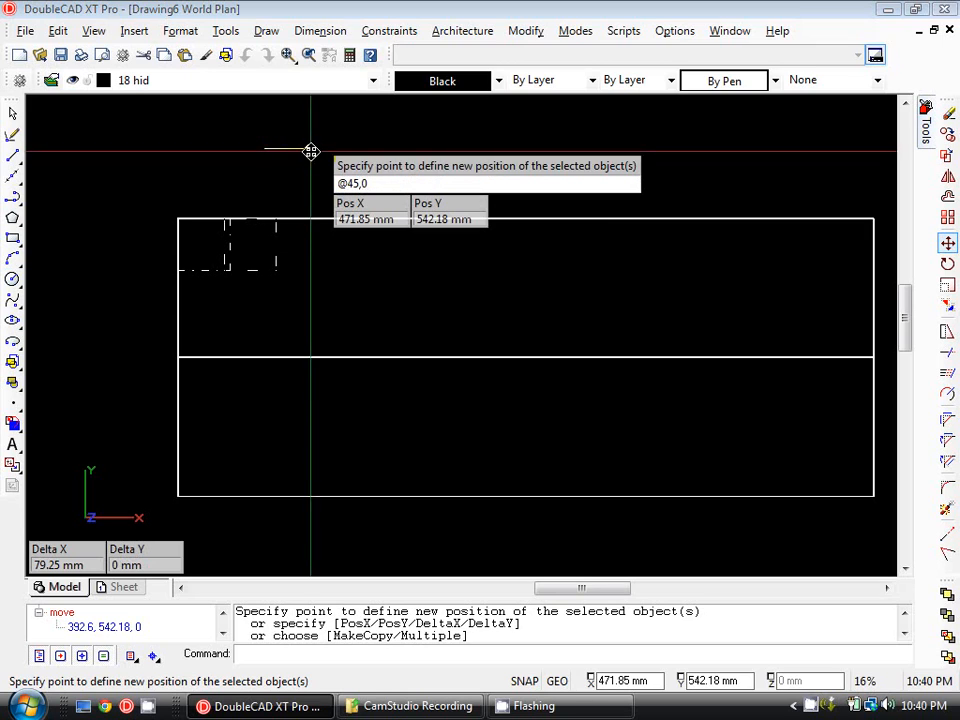
key("Return")
scroll(214, 242, "up", 2)
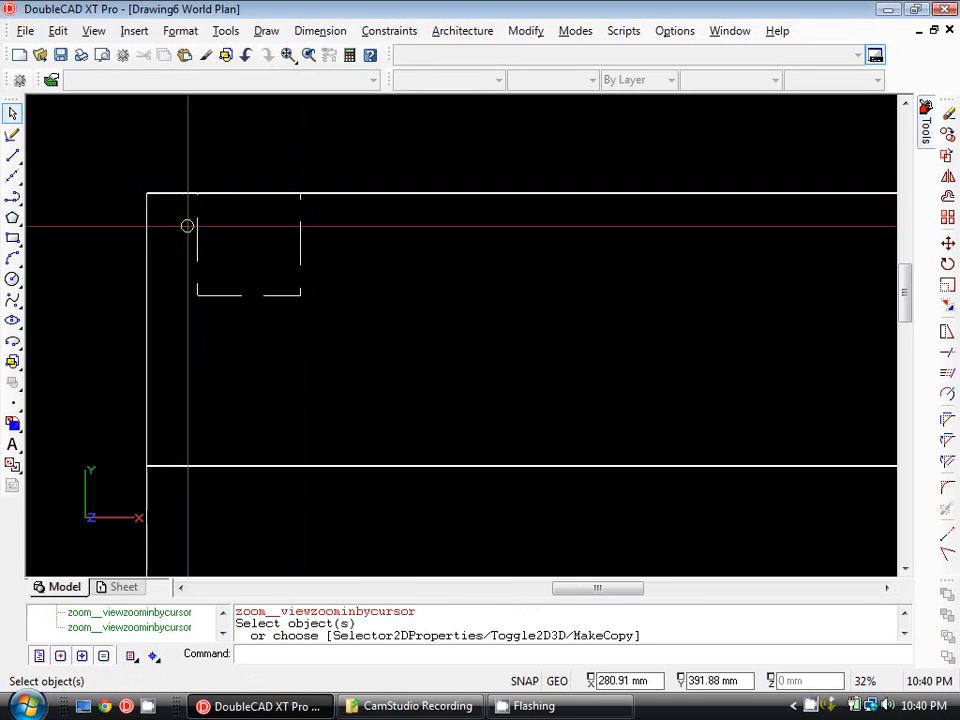
Copy the hidden-line square from its top-right corner to the upper rectangle's top-right corner.
scroll(193, 193, "down", 3)
scroll(221, 238, "down", 1)
scroll(203, 256, "up", 1)
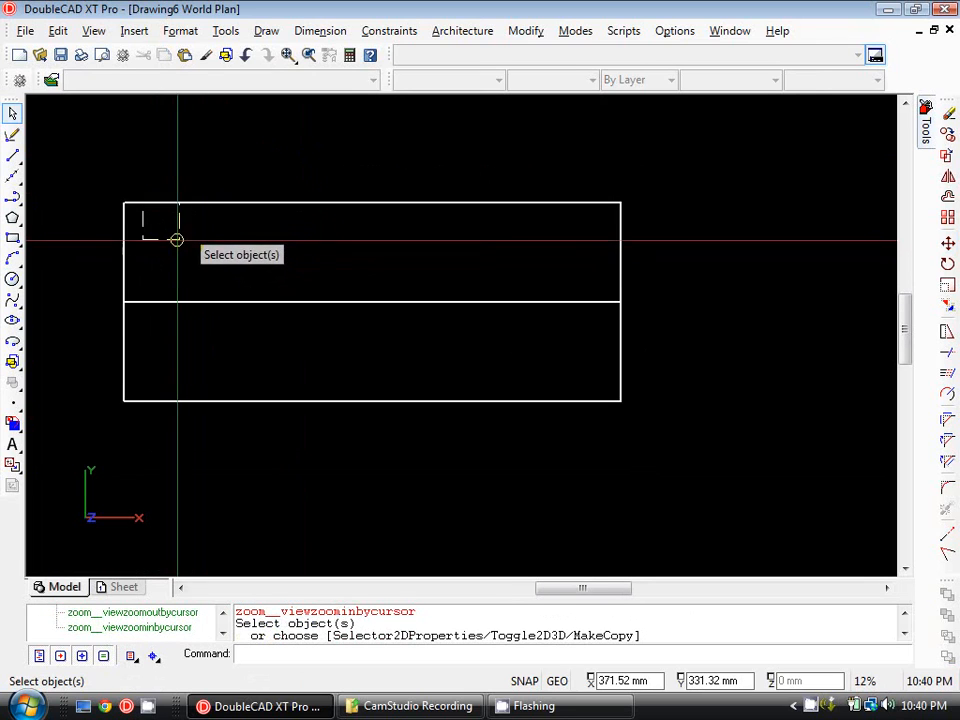
left_click(176, 238)
key("Escape")
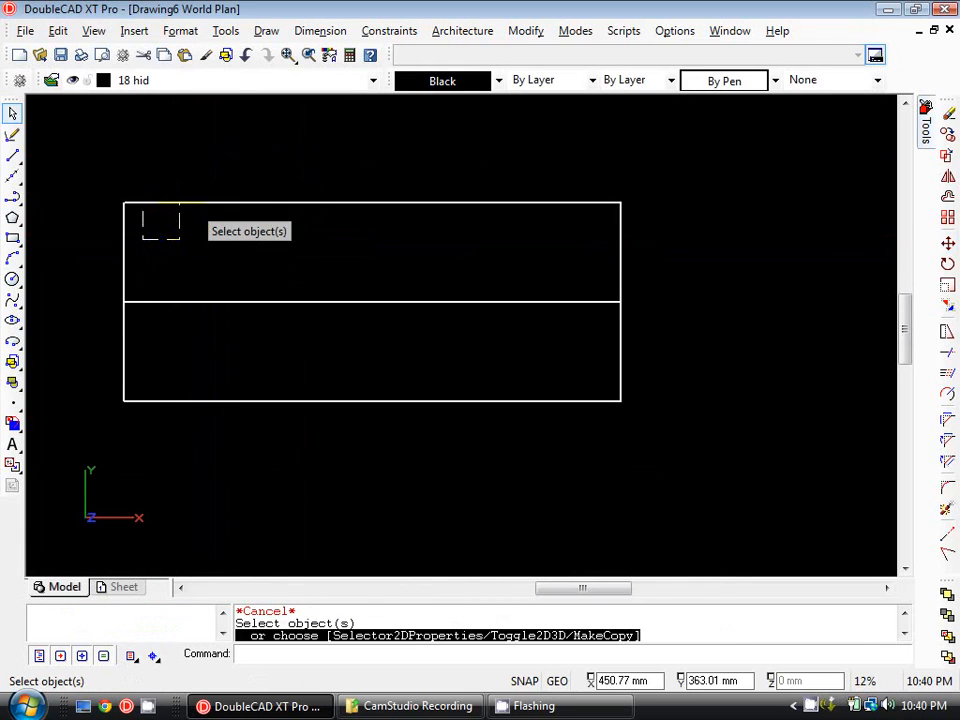
scroll(176, 300, "up", 1)
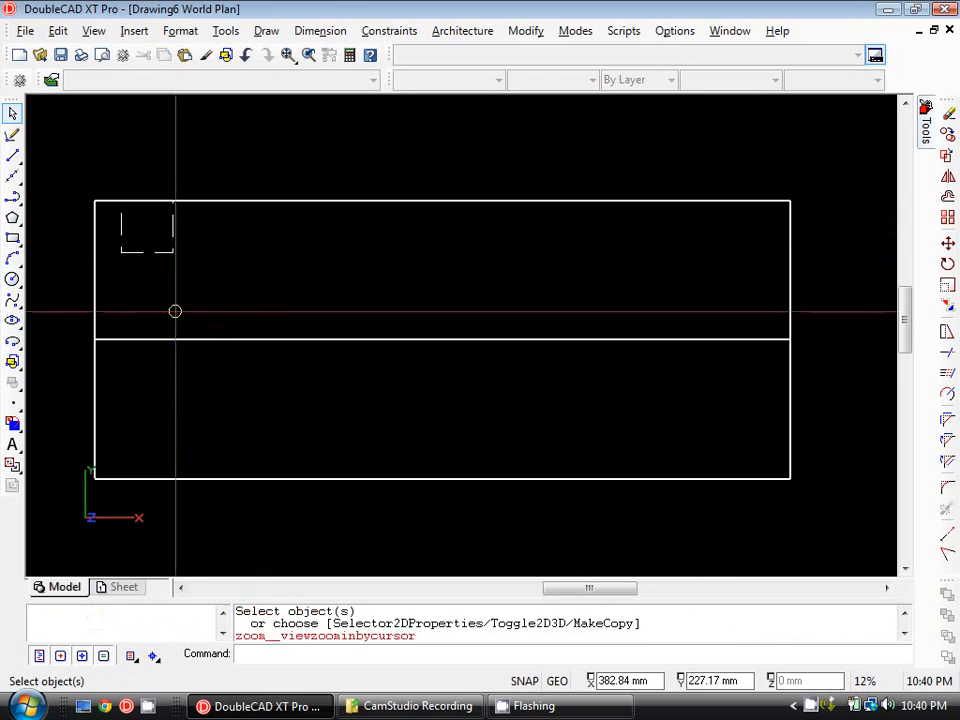
left_click(164, 247)
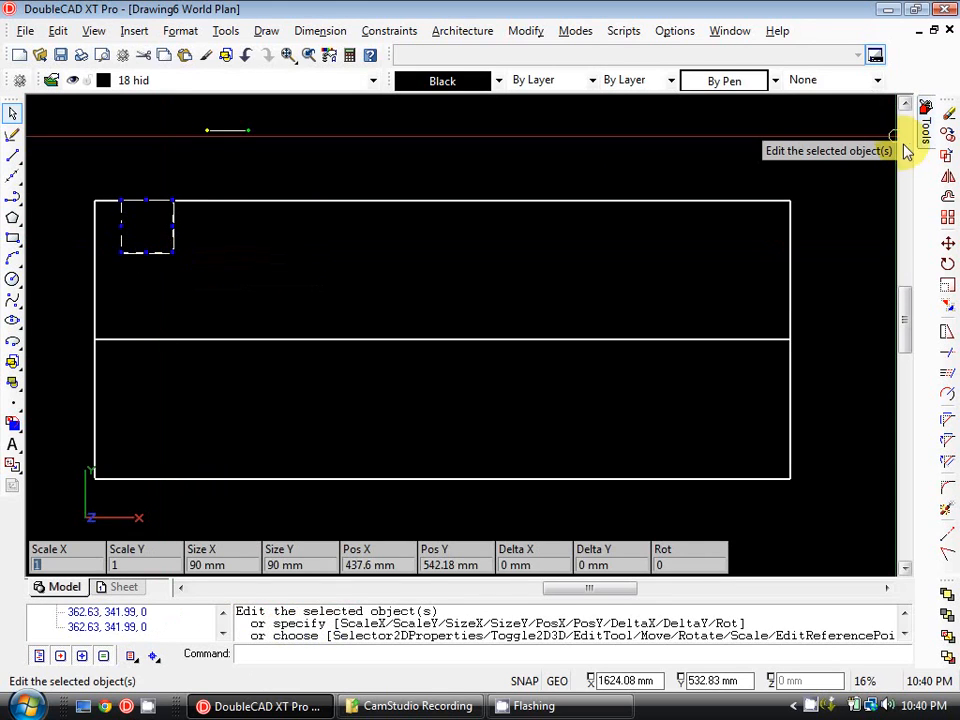
left_click(948, 138)
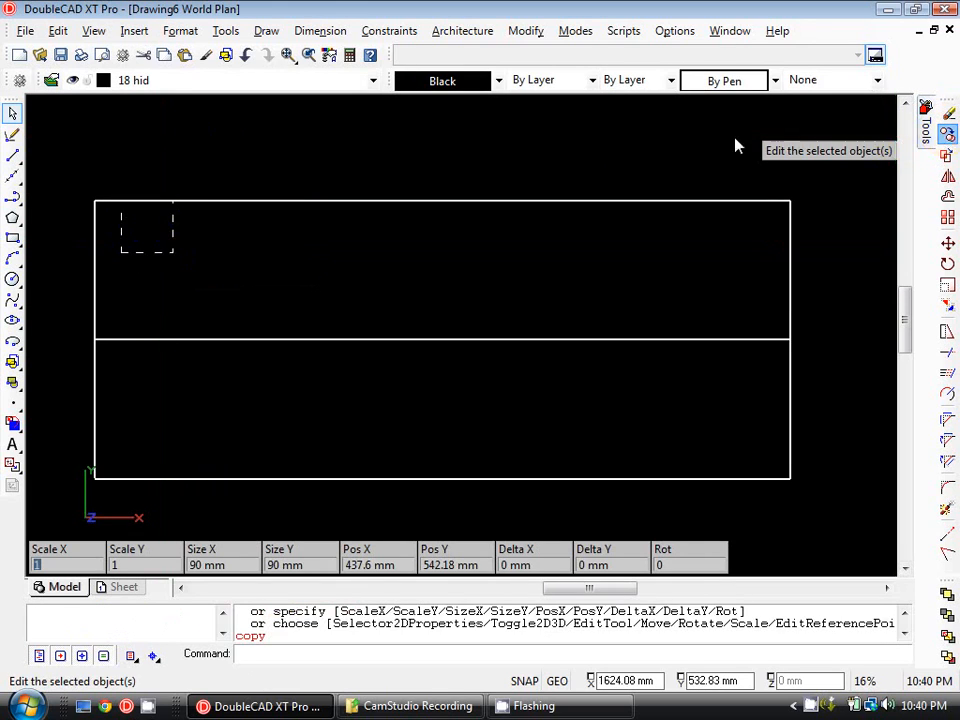
left_click(173, 204)
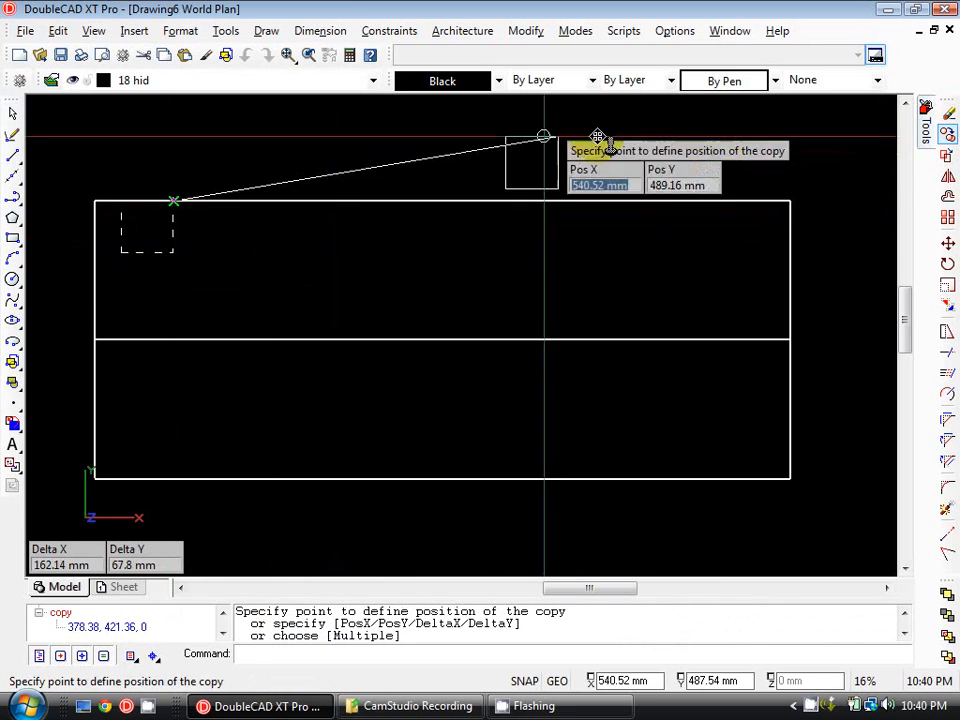
left_click(790, 202)
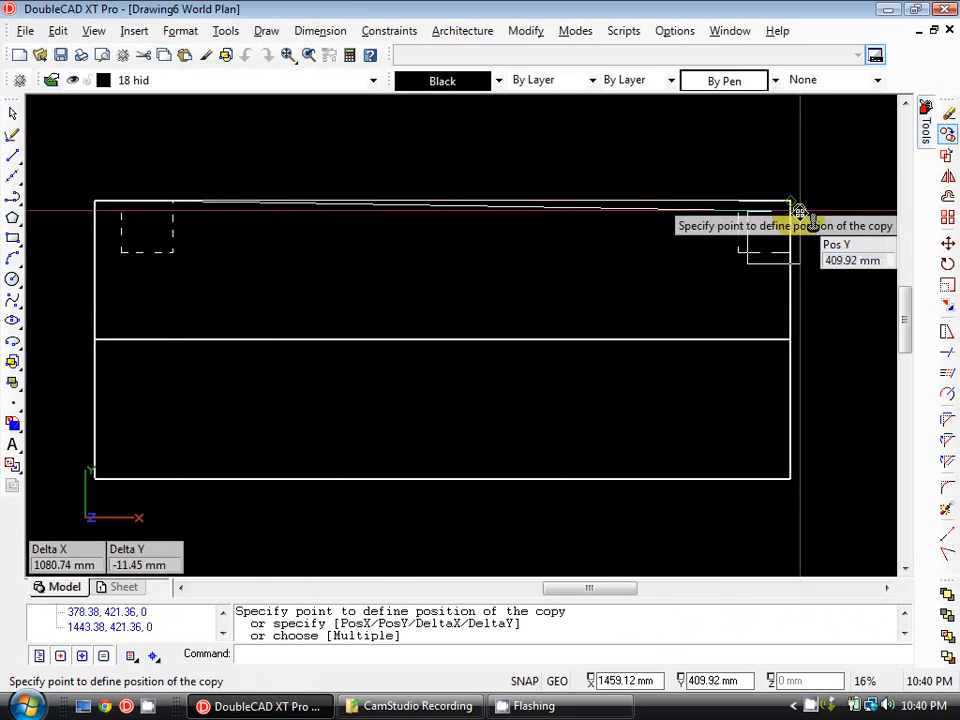
key("Escape")
Delete the copied square at the upper rectangle's top-right corner.
left_click(753, 244)
key("Delete")
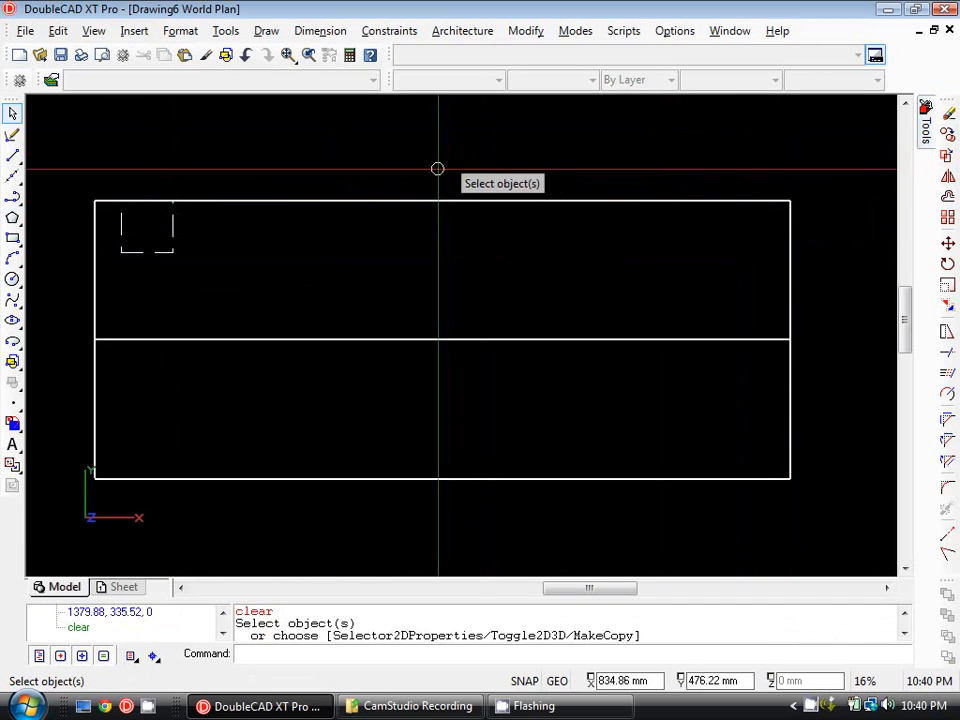
Mirror-copy the hidden-line square about a vertical line through the midpoint of the upper rectangle's top edge, with ortho on.
mouse_move(225, 238)
middle_mouse_down()
mouse_move(200, 238)
mouse_move(241, 277)
middle_mouse_up()
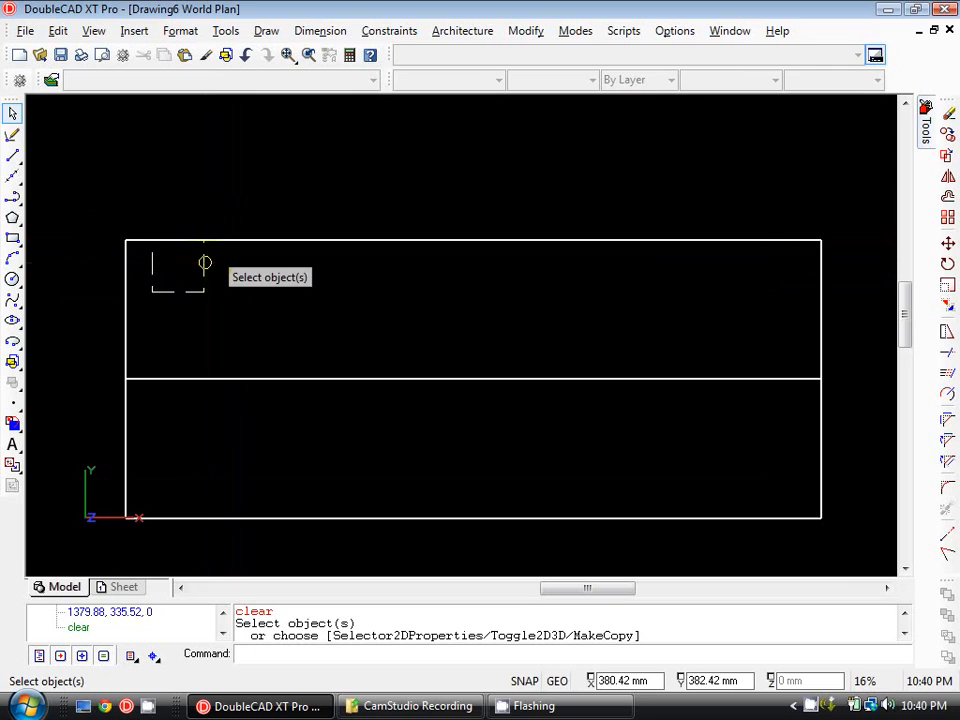
left_click(204, 266)
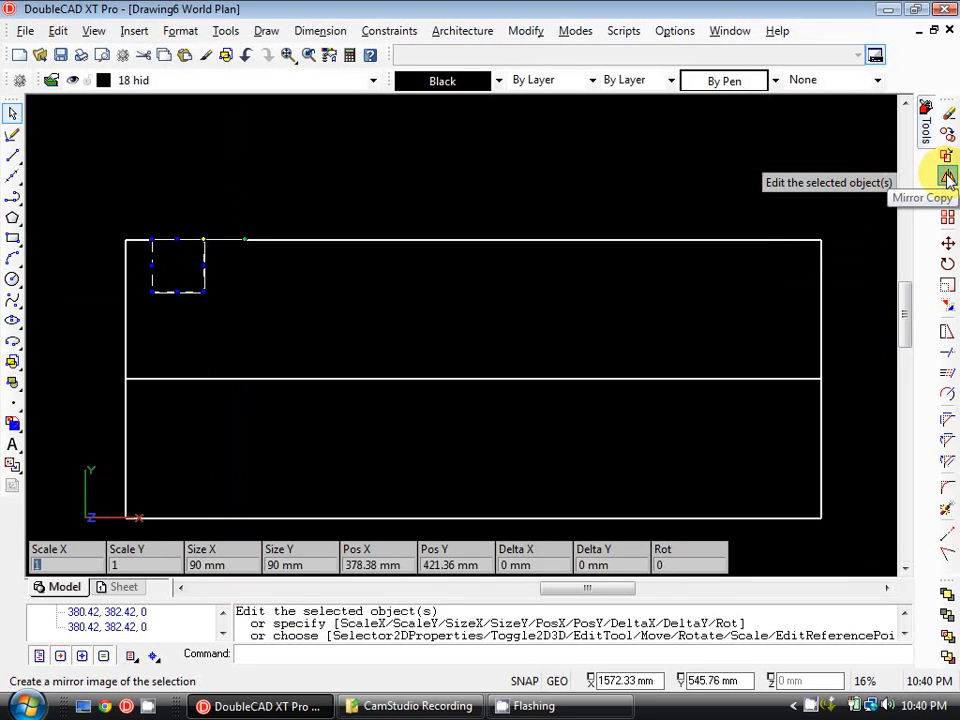
left_click(948, 177)
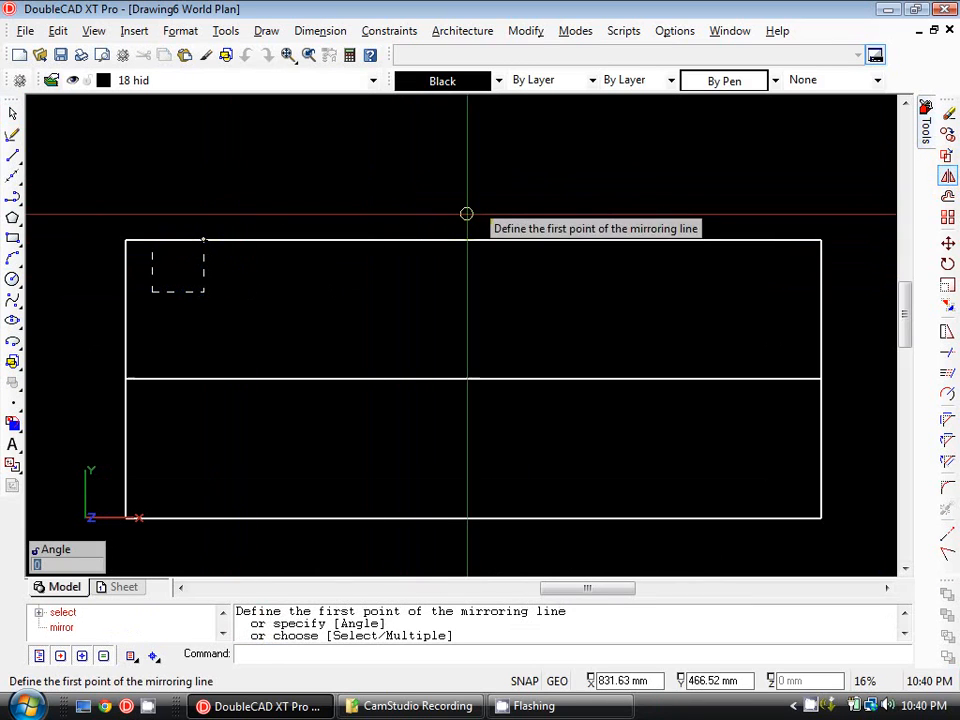
left_click(473, 241)
middle_click_drag(500, 288, 510, 260)
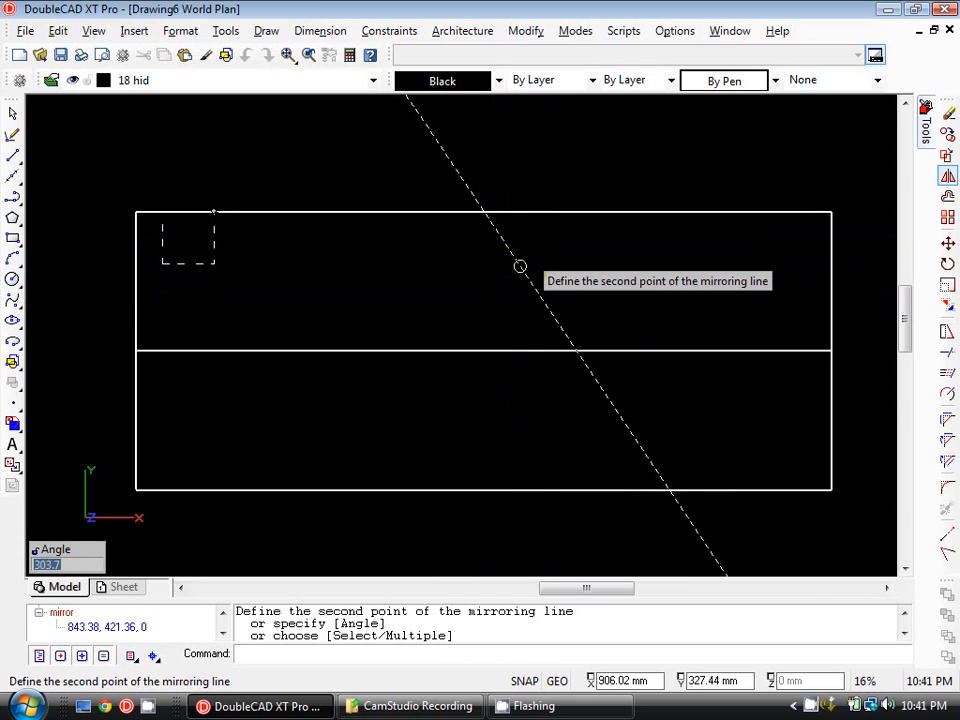
key("F8")
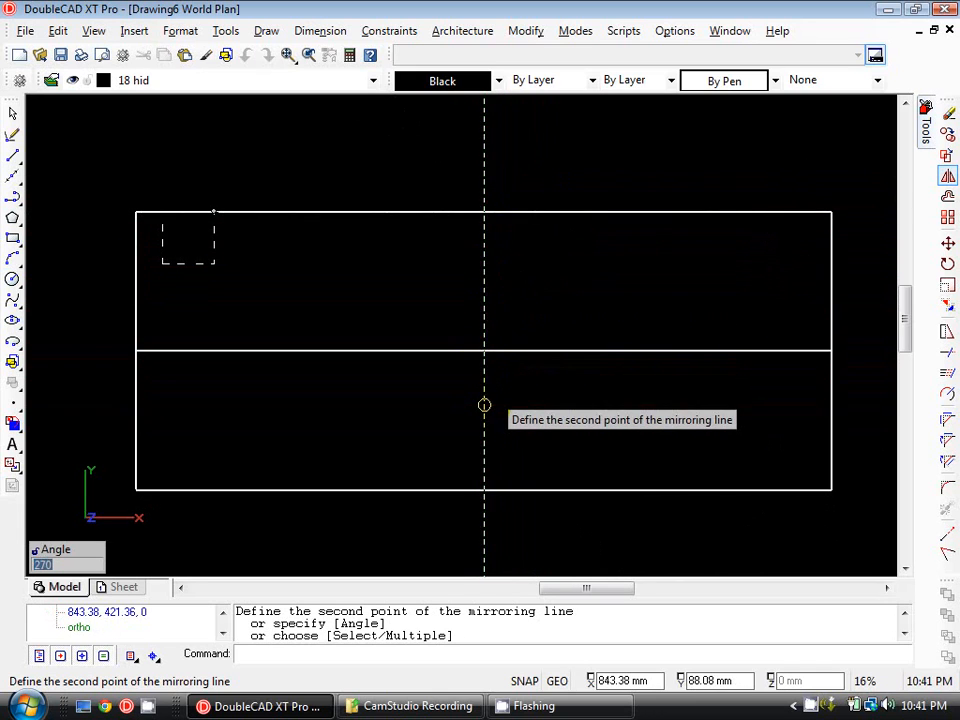
left_click(484, 212)
middle_click_drag(547, 296, 517, 307)
key("Escape")
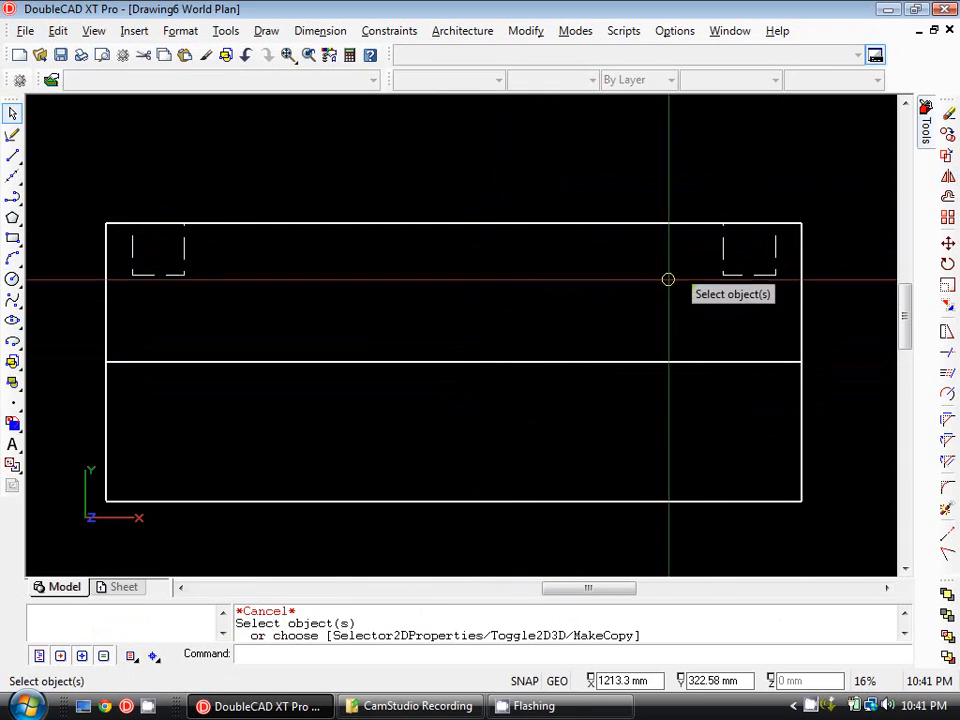
Mirror-copy both hidden-line squares about the edge shared by the two rectangles to place matching squares along the lower rectangle's bottom edge.
scroll(703, 259, "down", 2)
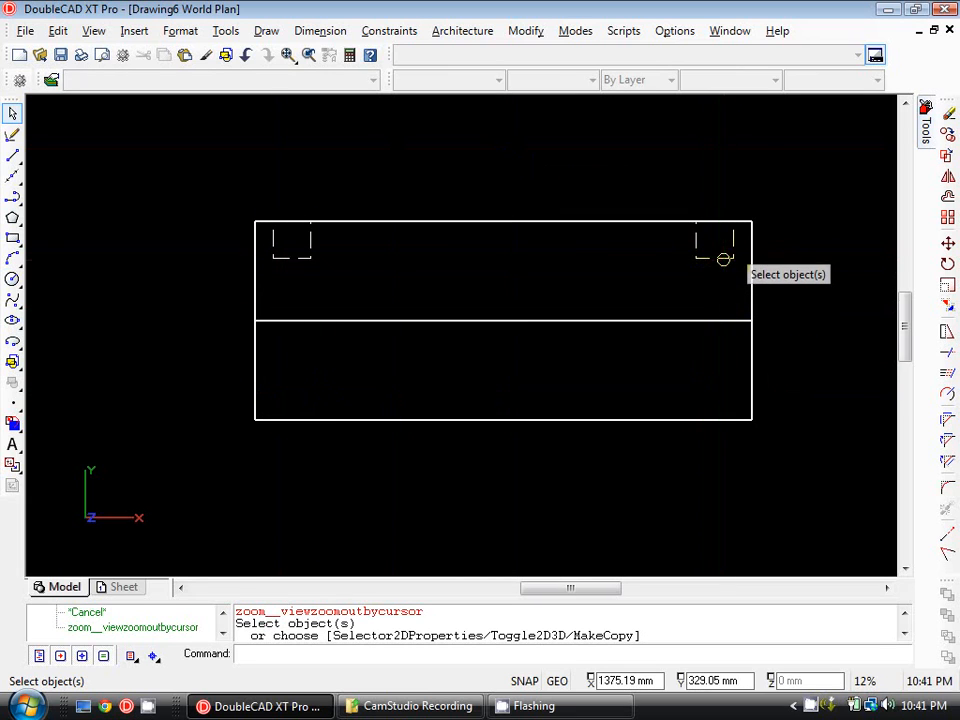
left_click(724, 259)
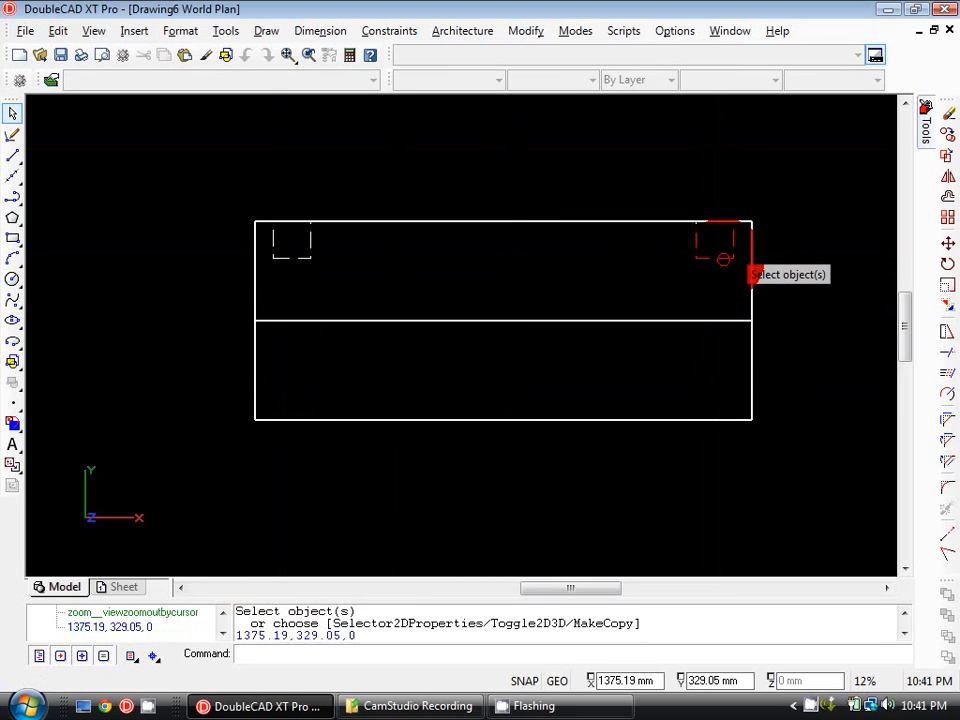
left_click(307, 239)
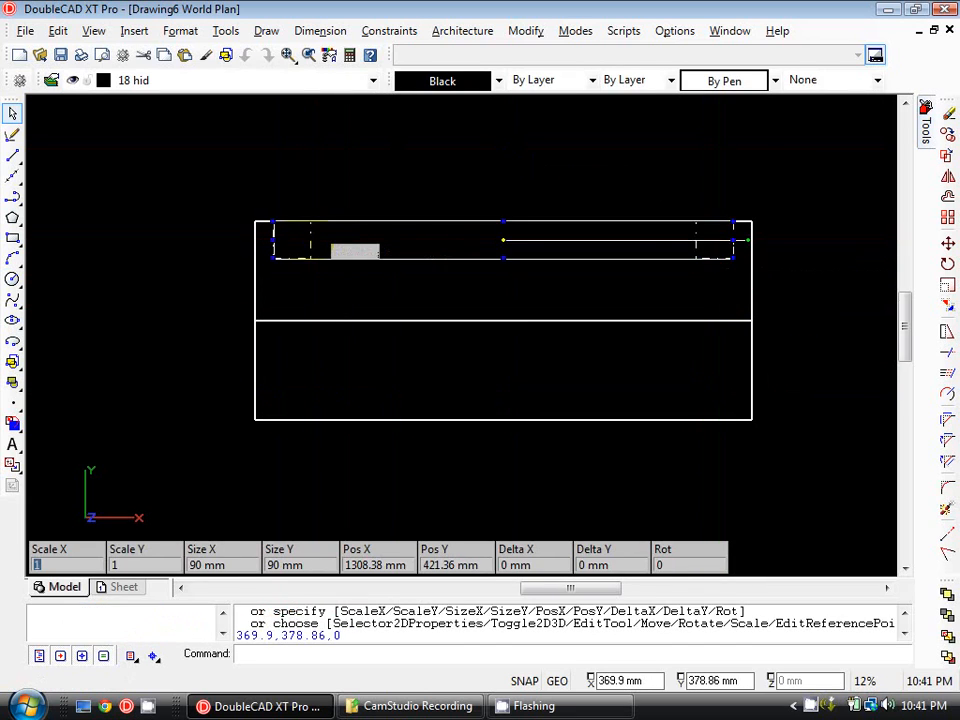
left_click(949, 178)
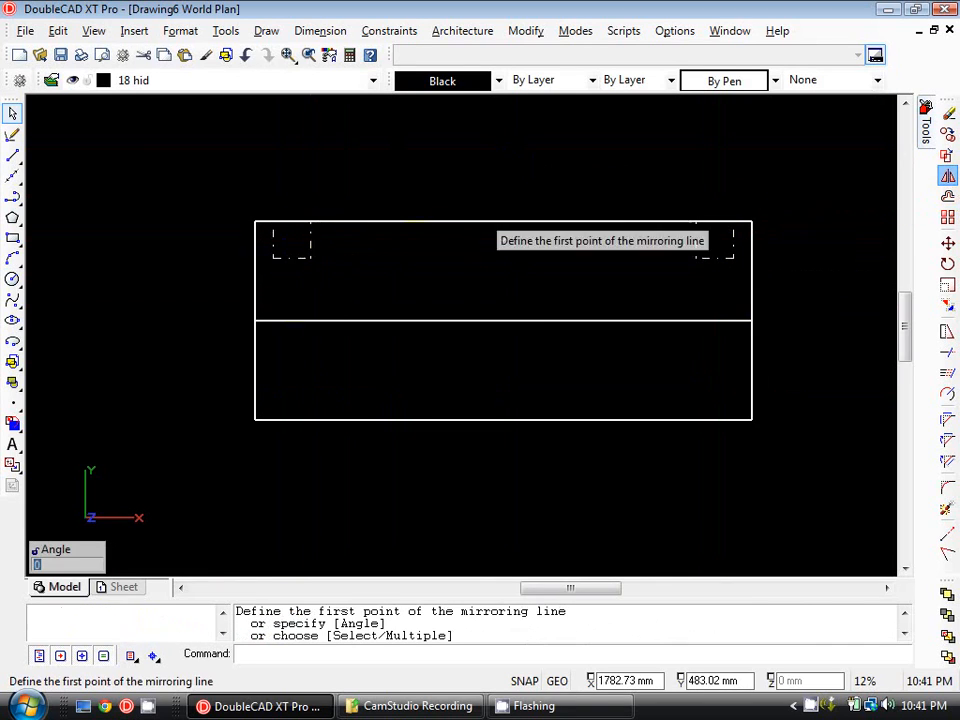
left_click(255, 320)
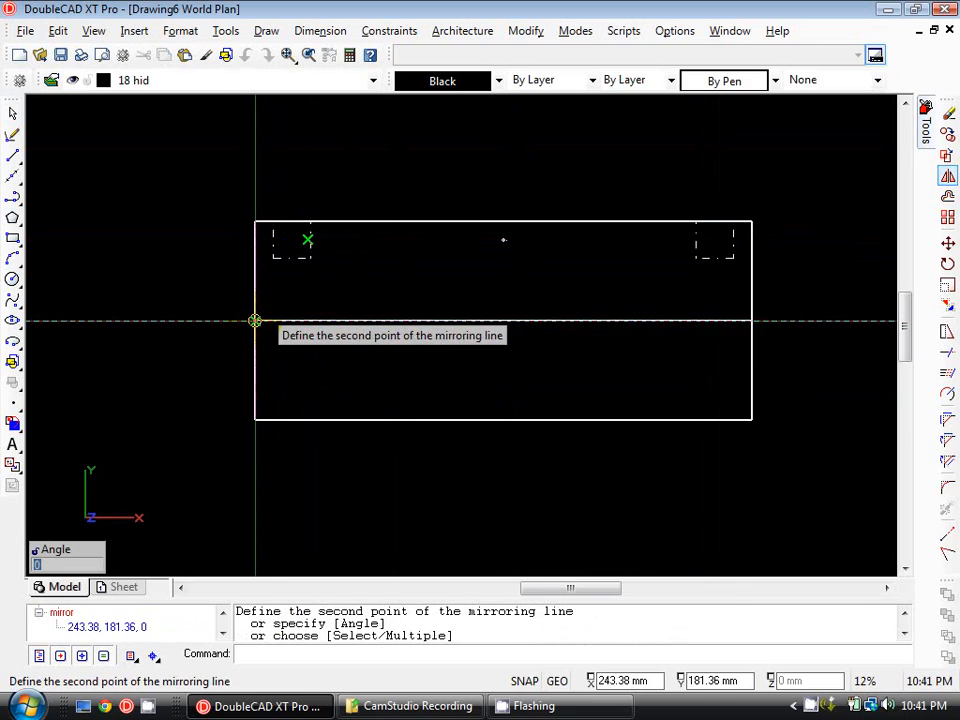
left_click(751, 320)
key("Escape")
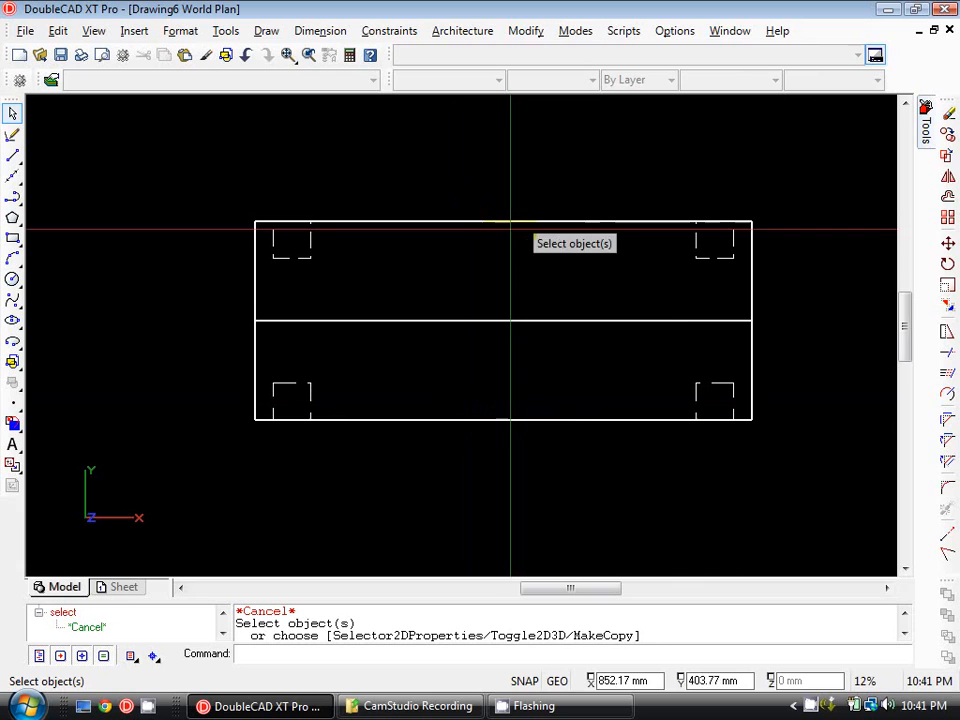
Enable the Perpendicular running snap in the drawing aids settings.
left_click(530, 684)
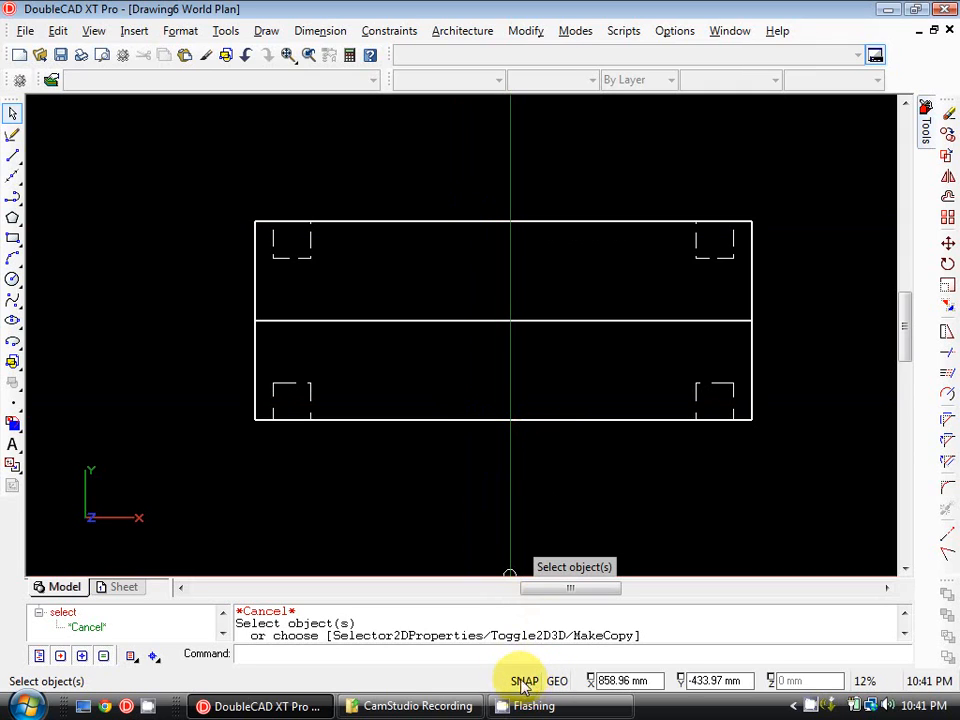
right_click(528, 683)
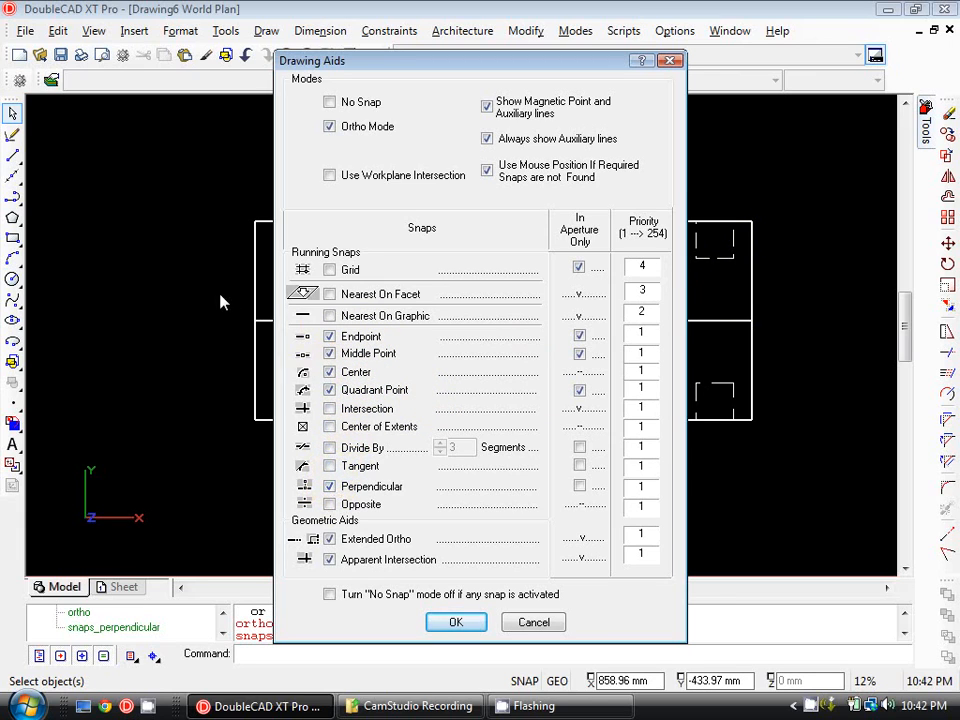
left_click(463, 622)
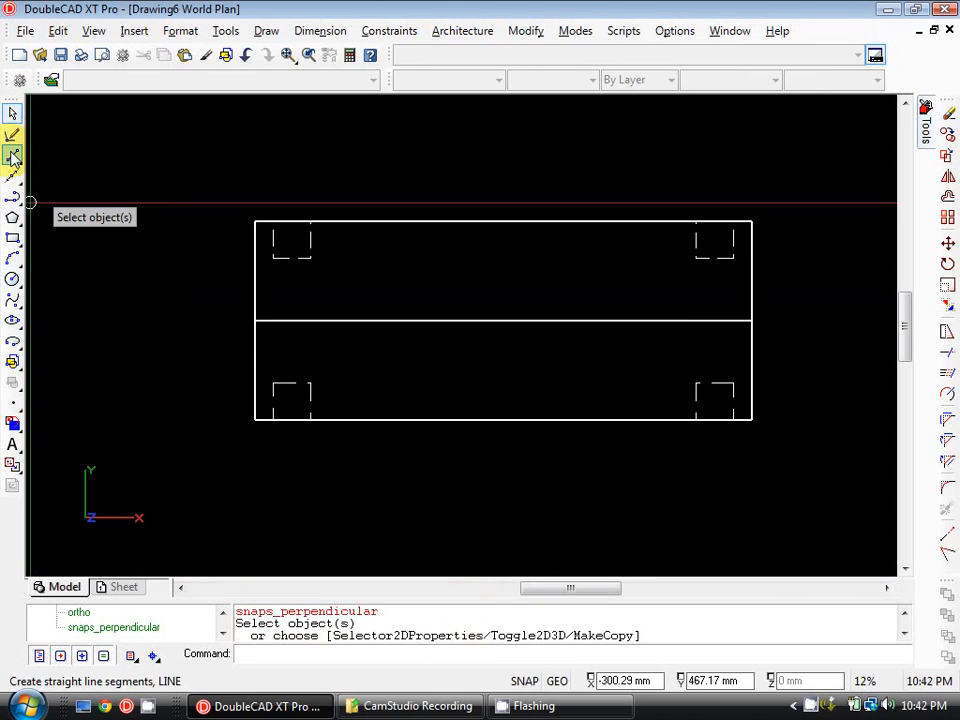
left_click(13, 158)
left_click(146, 272)
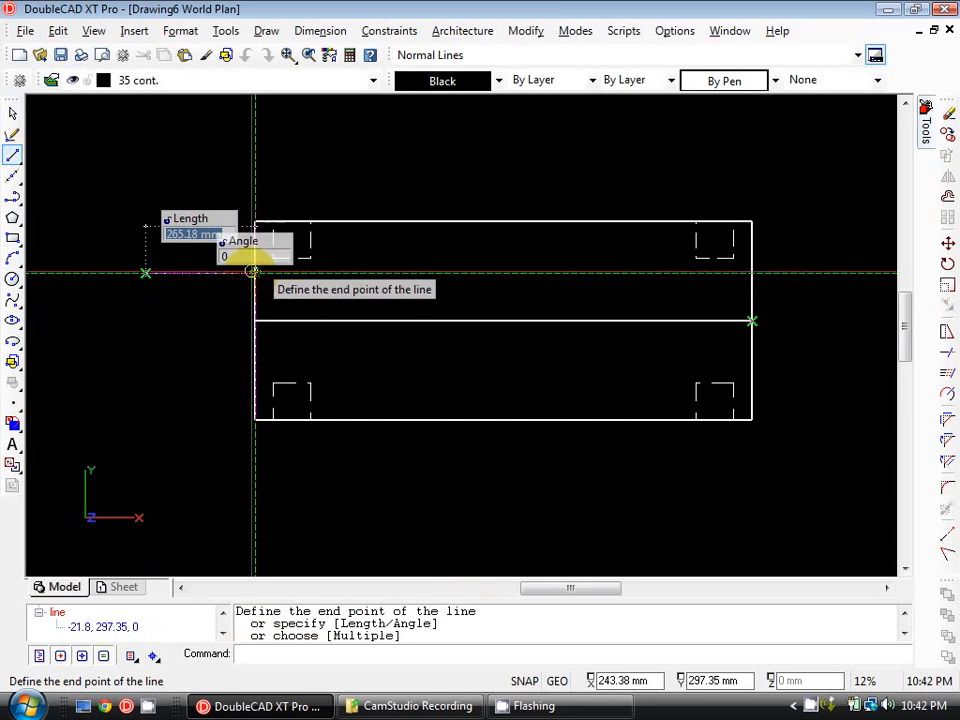
key("Escape")
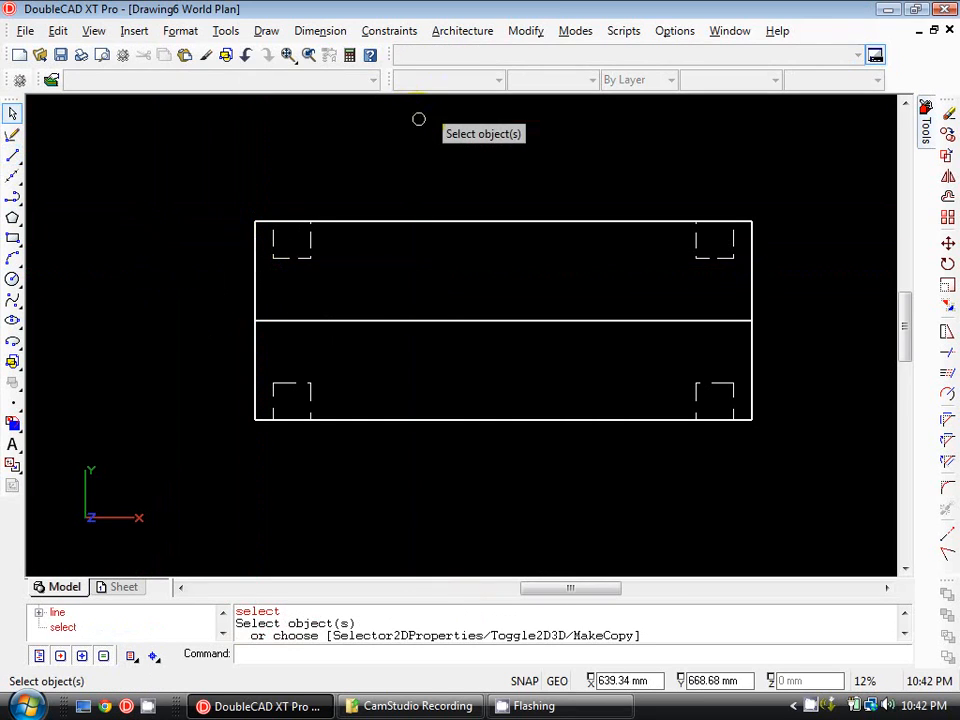
key("Return")
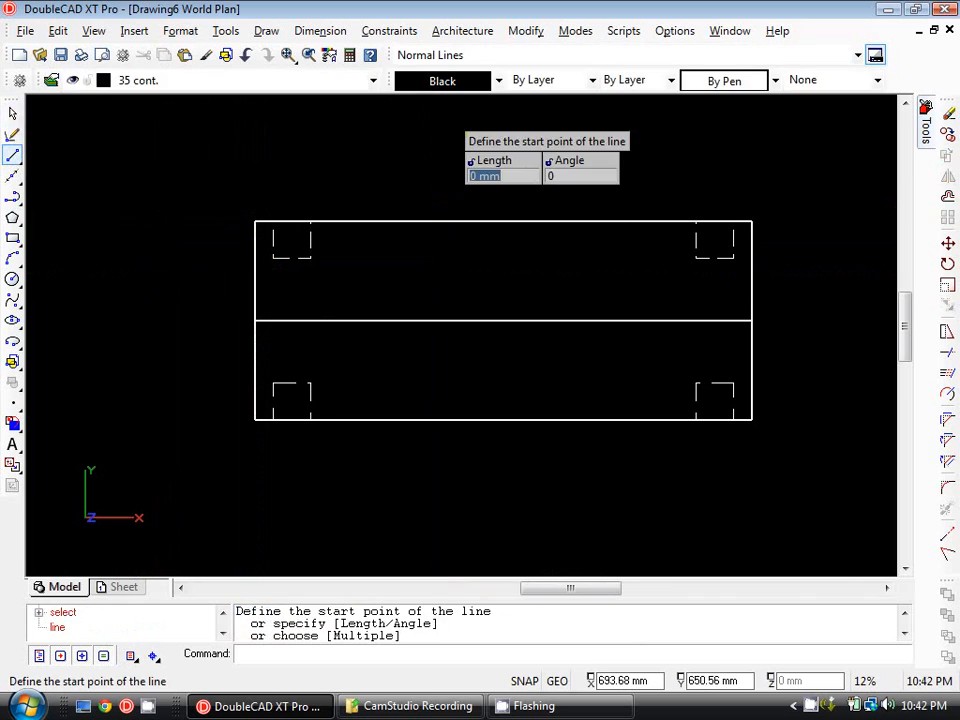
left_click(441, 125)
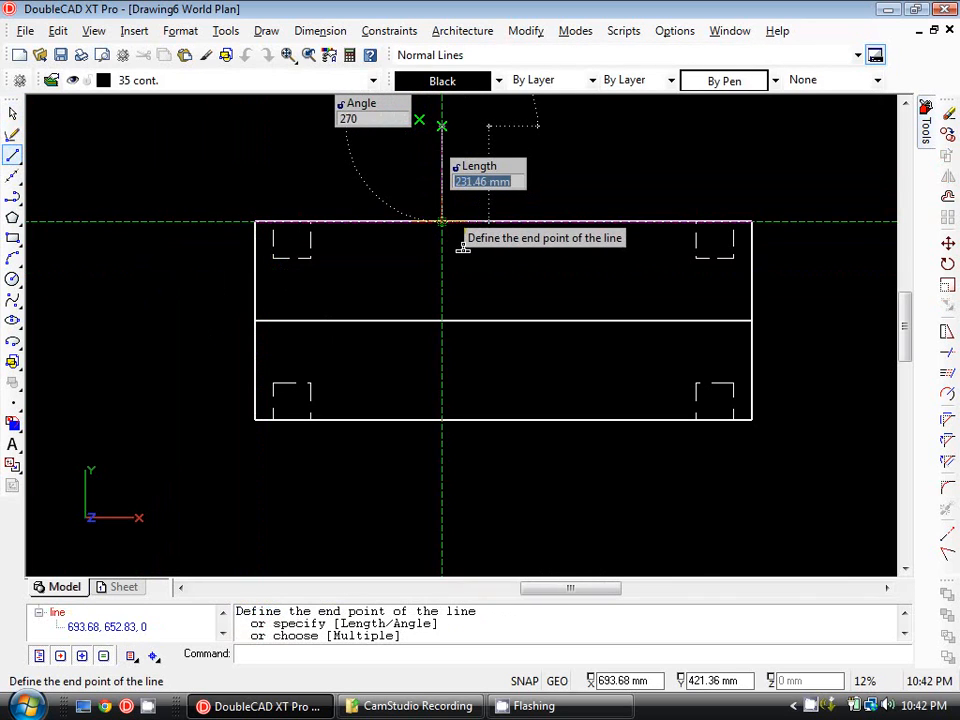
key("Escape")
Enable the Intersection running snap in the drawing aids settings.
double_click(523, 680)
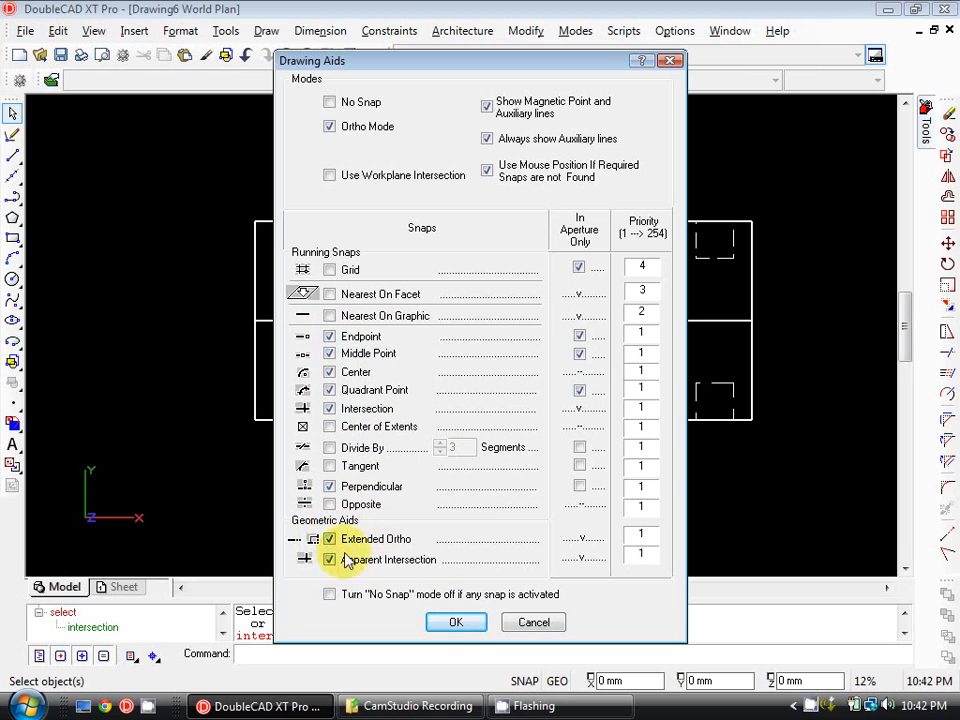
left_click(465, 628)
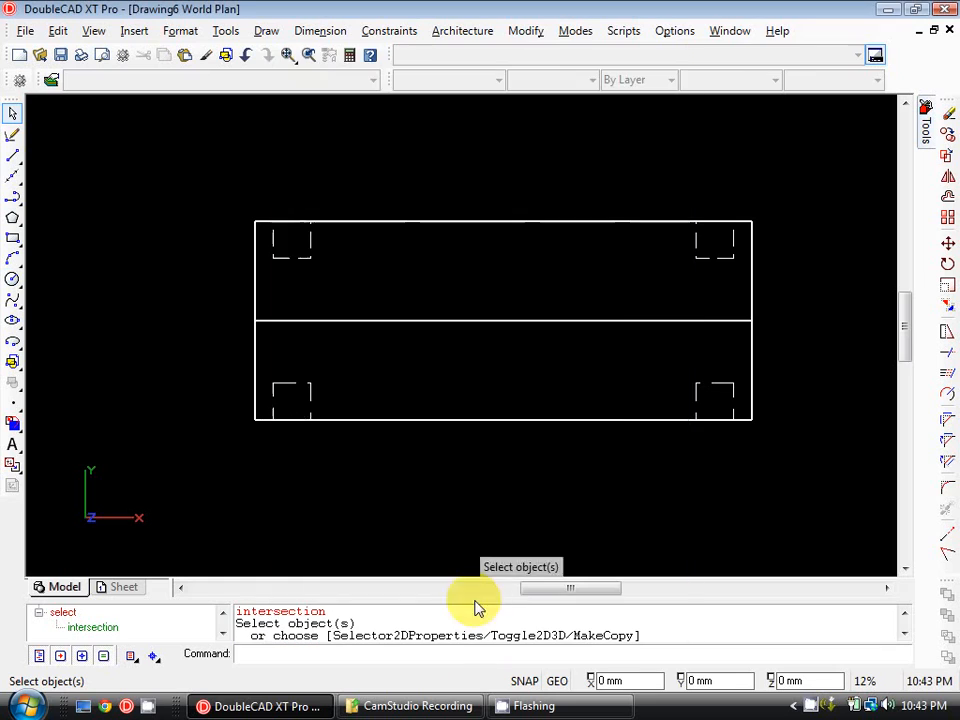
On layer 18 hid, draw a 45 by 480 mm rectangle from the upper-left square's top-left corner to the lower rectangle's bottom-left corner.
middle_click_drag(366, 236, 368, 328)
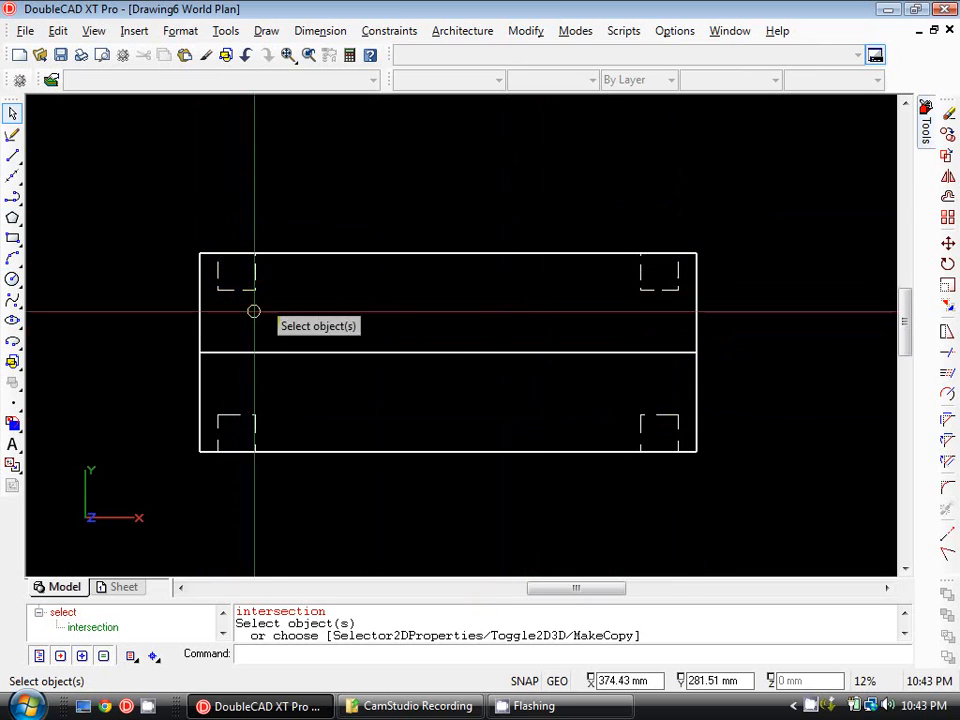
middle_click_drag(139, 216, 156, 204)
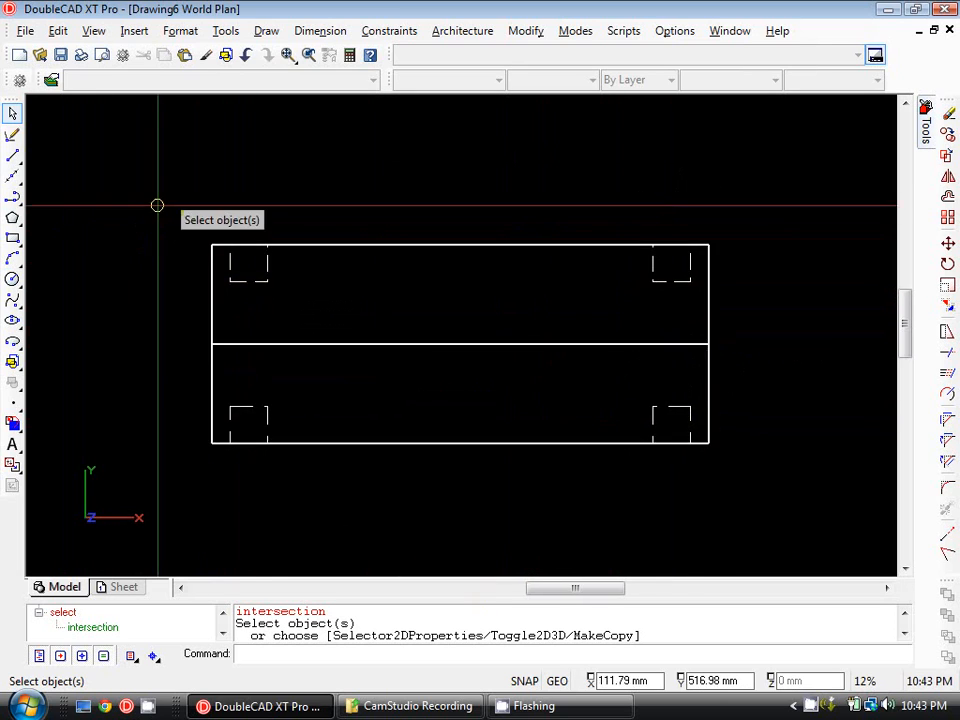
left_click(12, 238)
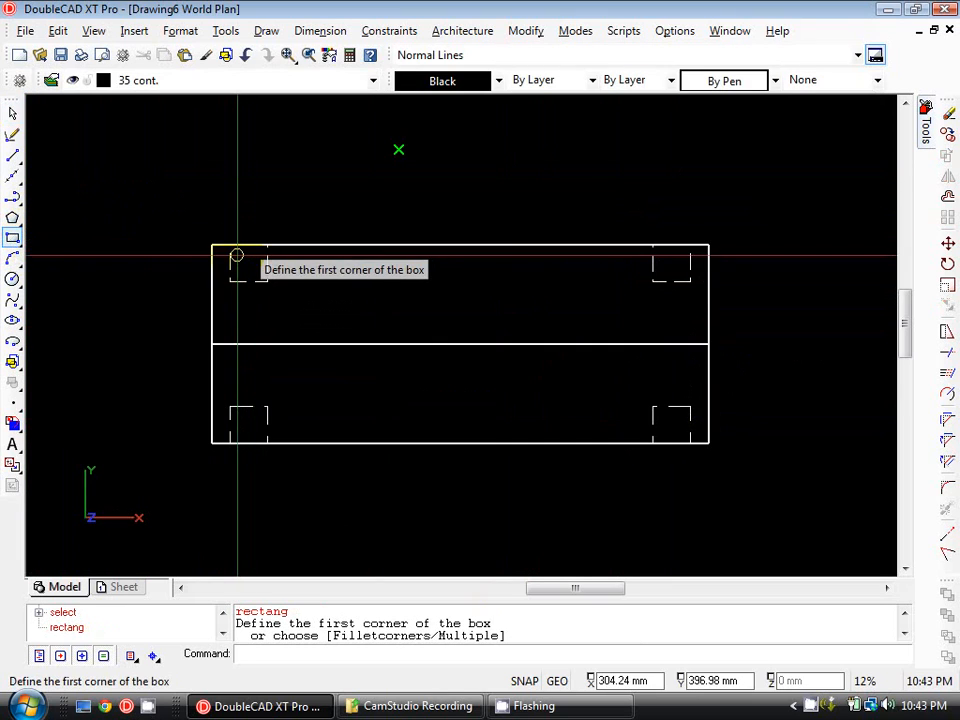
left_click(373, 80)
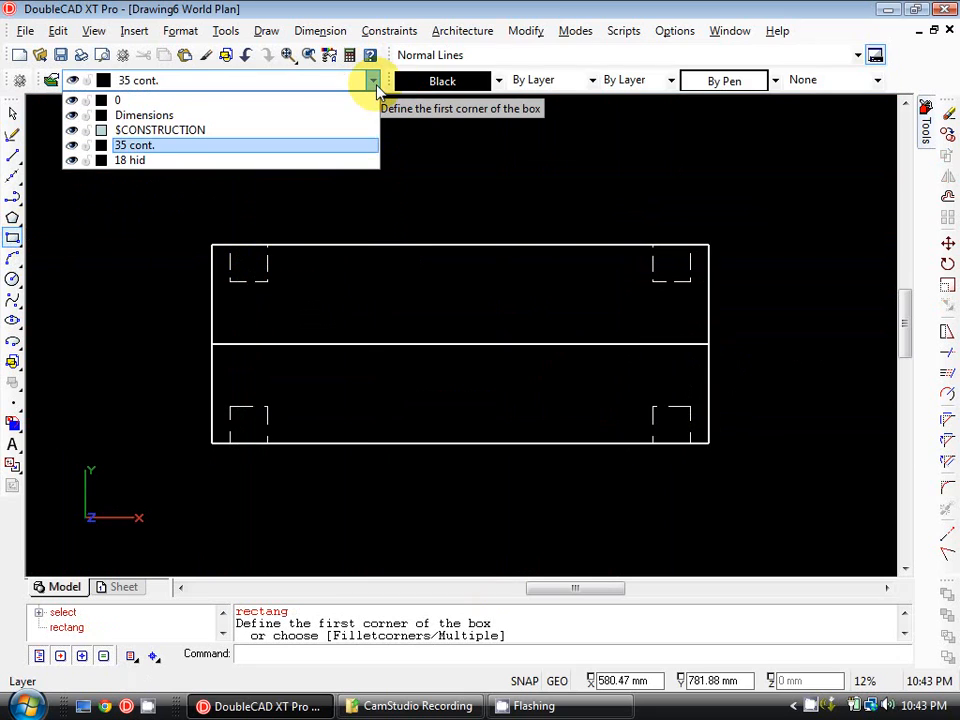
left_click(344, 161)
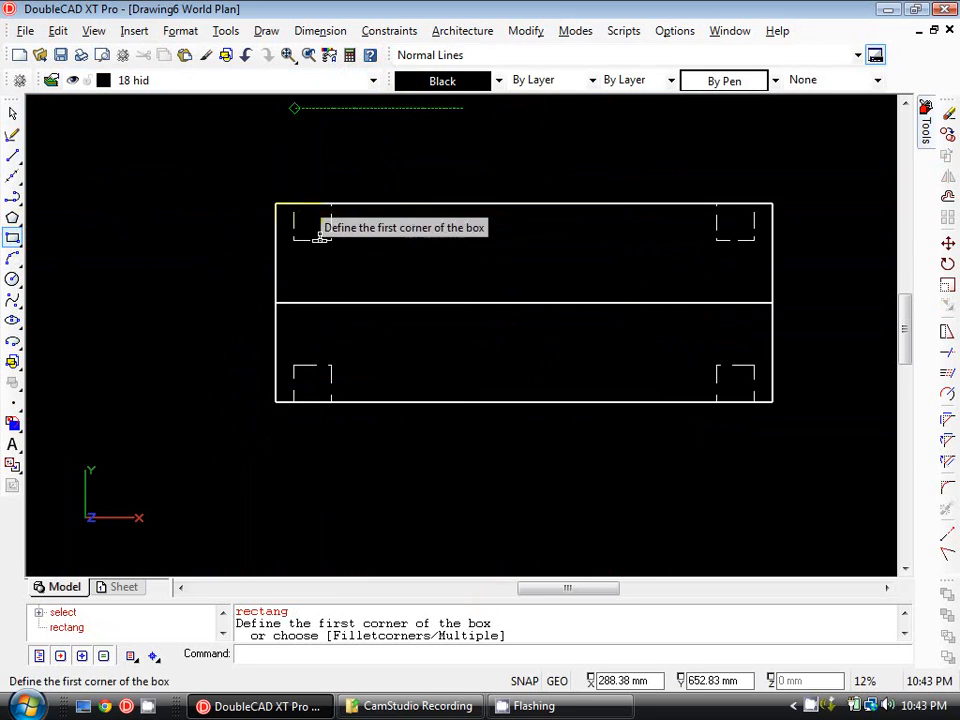
scroll(320, 237, "up", 1)
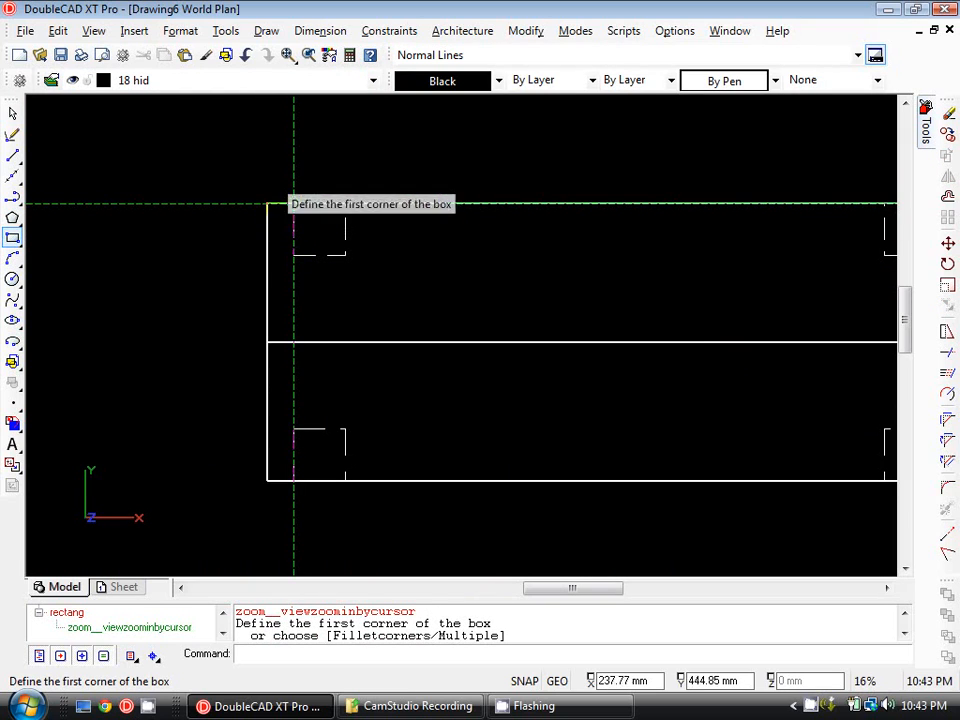
left_click(373, 80)
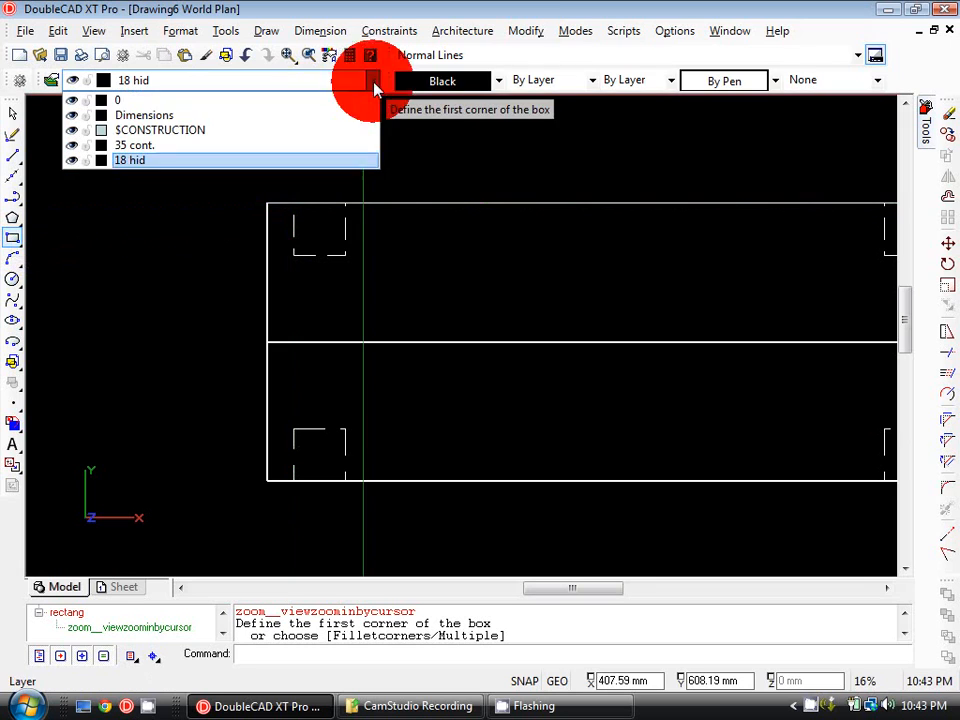
left_click(296, 163)
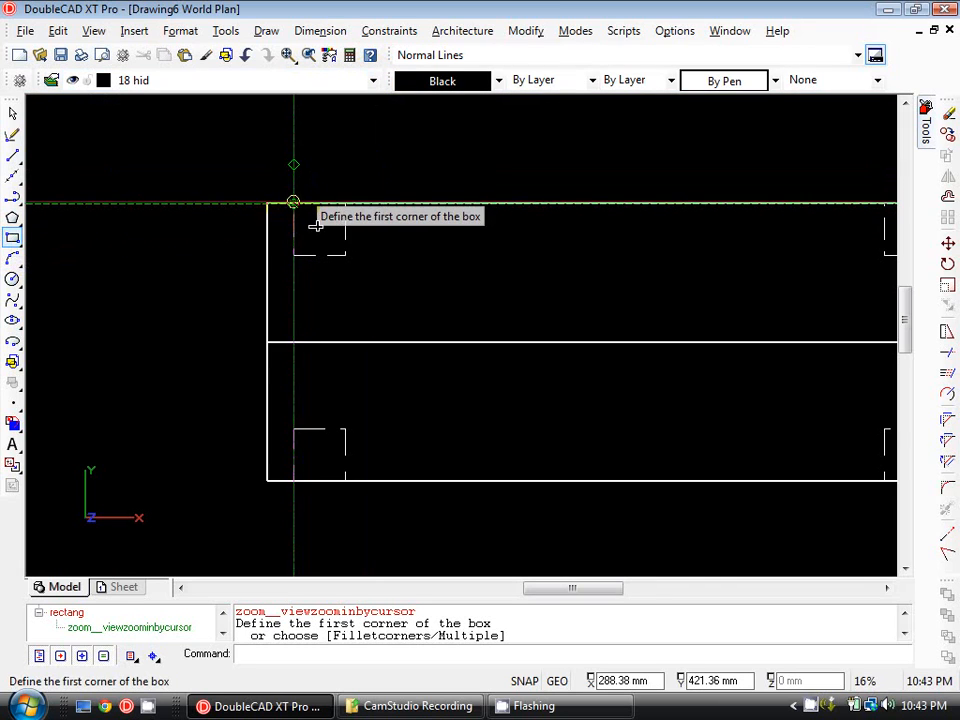
left_click(293, 203)
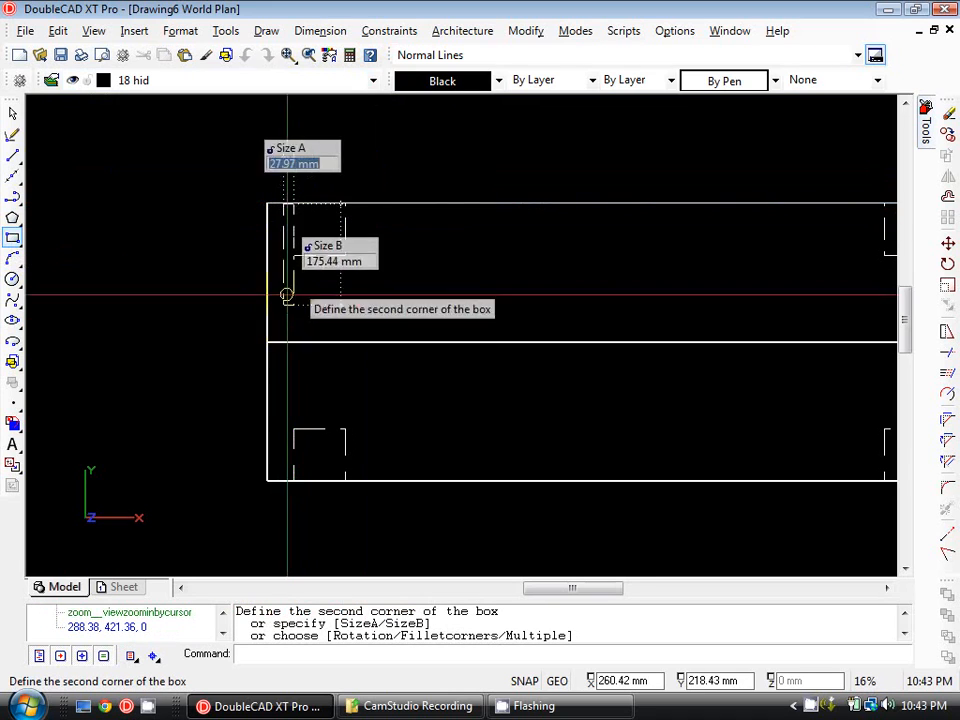
middle_click_drag(284, 332, 293, 259)
scroll(288, 410, "up", 2)
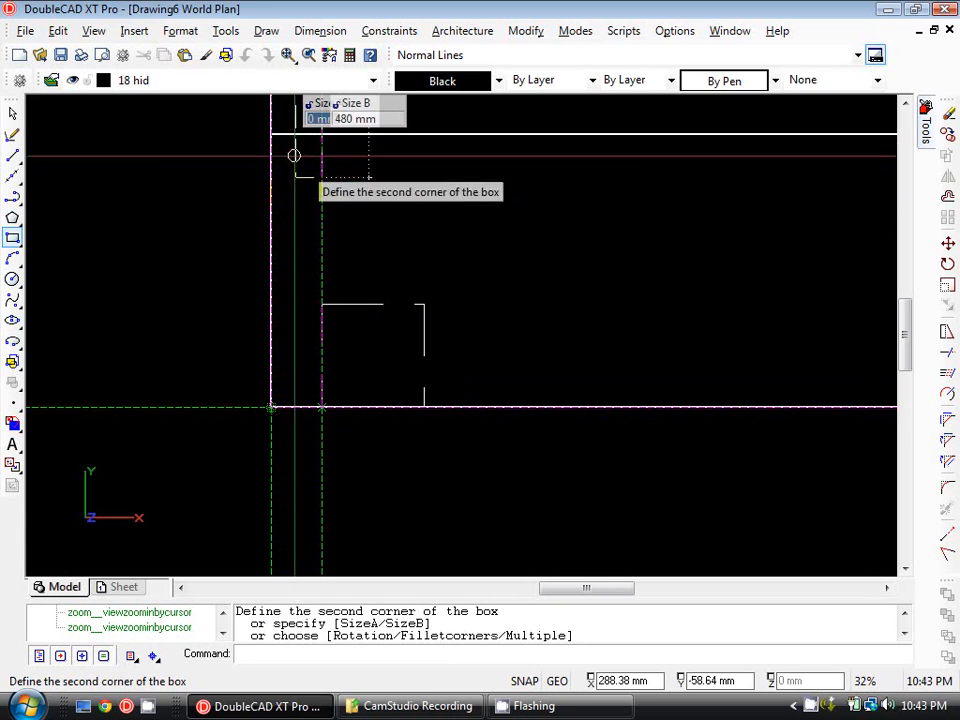
left_click(274, 408)
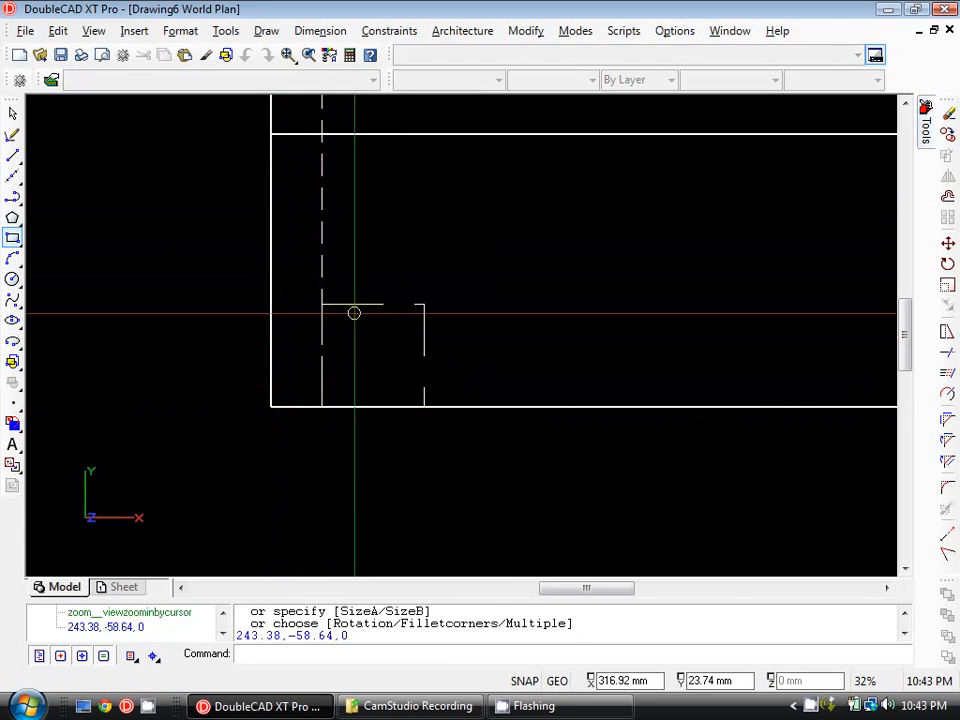
Mirror-copy the 45 by 480 mm hidden-line strip about the vertical line through the upper rectangle's top-edge midpoint to the opposite end.
scroll(364, 377, "down", 1)
scroll(334, 260, "up", 2)
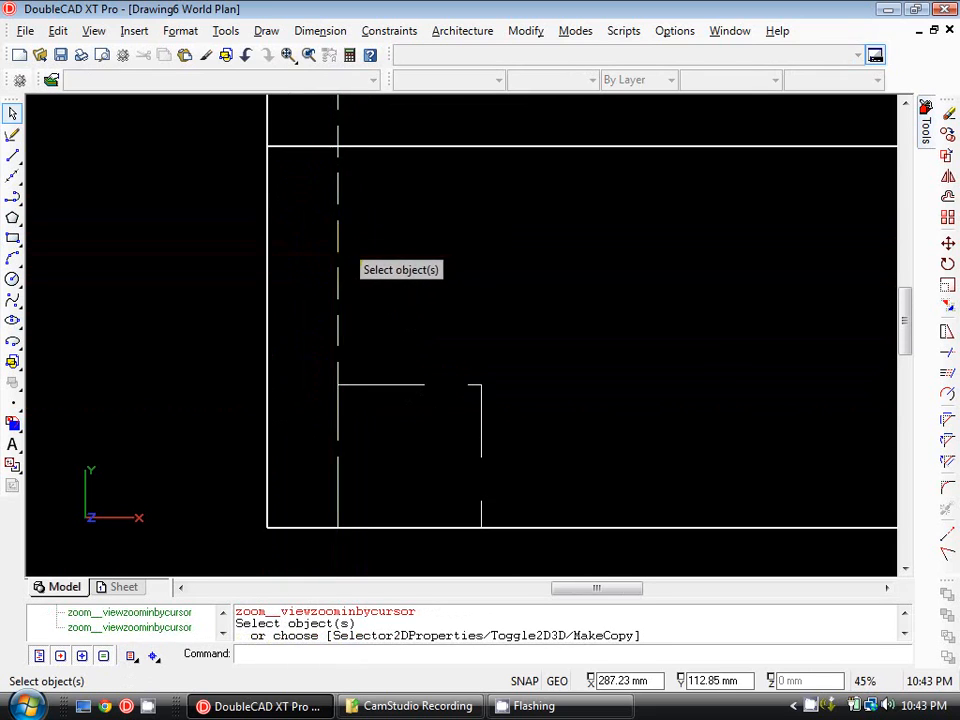
scroll(264, 217, "down", 3)
scroll(264, 217, "up", 1)
left_click(219, 214)
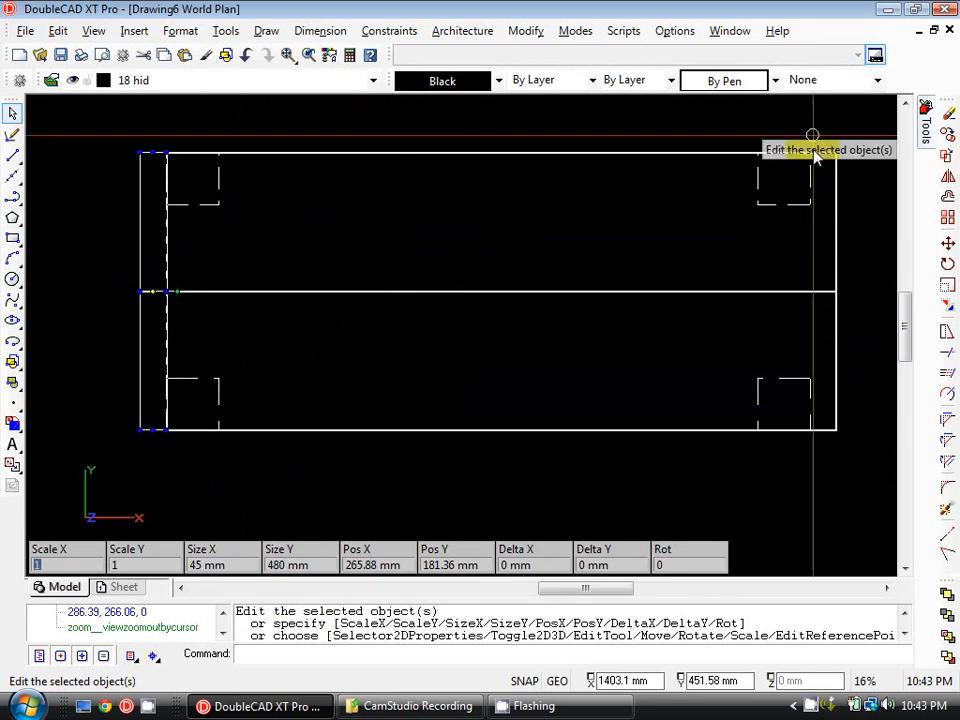
left_click(948, 180)
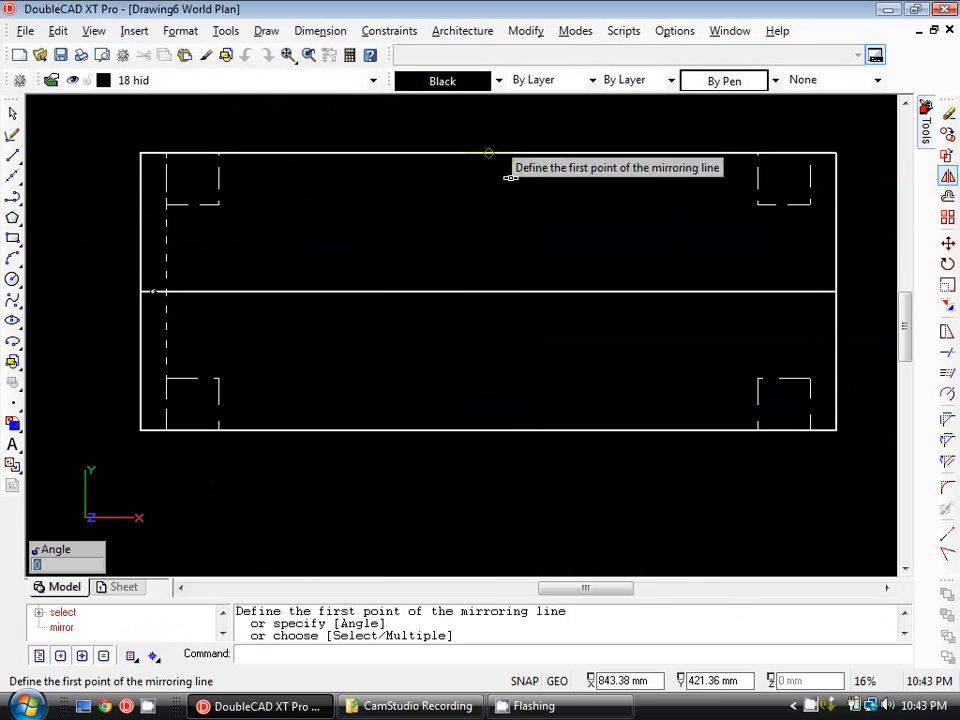
left_click(488, 153)
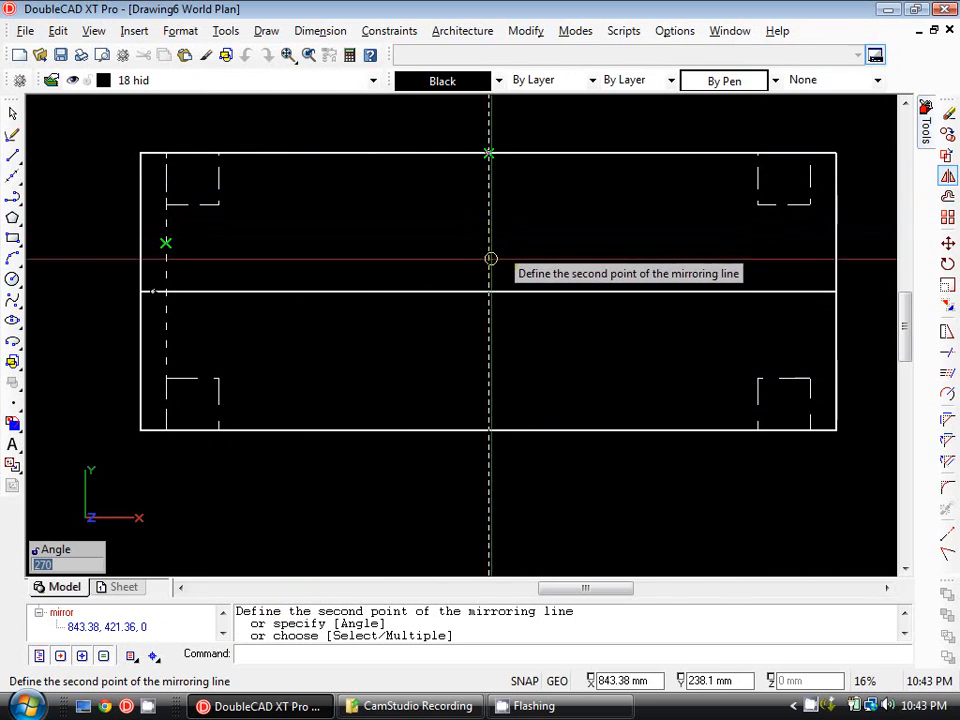
left_click(490, 259)
key("Escape")
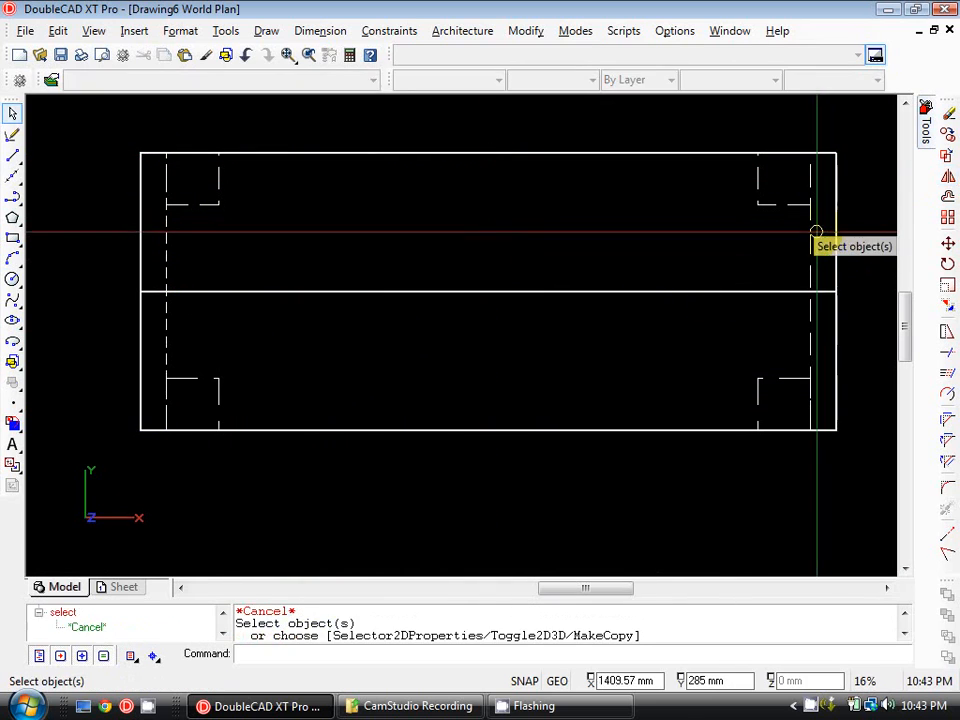
Examine the hidden-line strips at both ends of the stacked rectangles, including where the mirrored one meets the lower corner square.
scroll(818, 228, "down", 1)
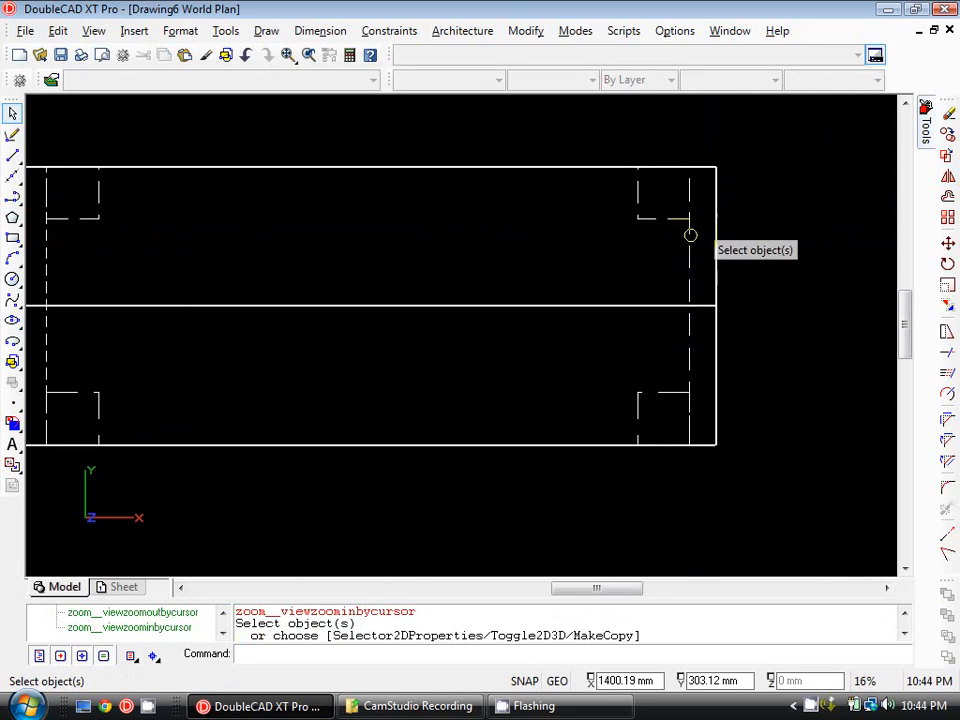
left_click(690, 234)
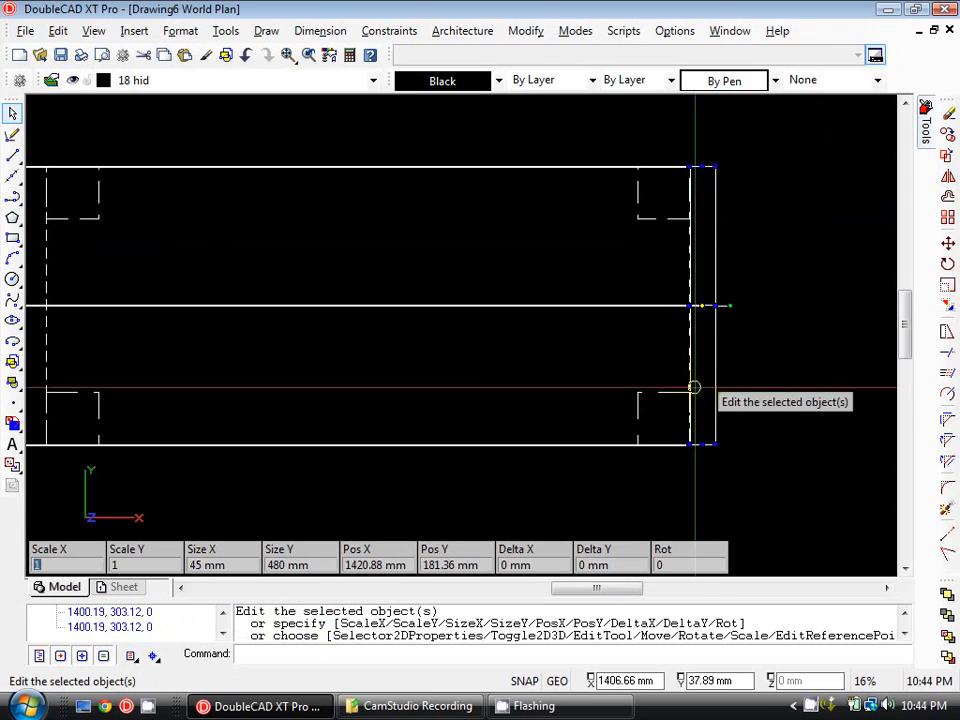
key("Escape")
scroll(698, 444, "up", 2)
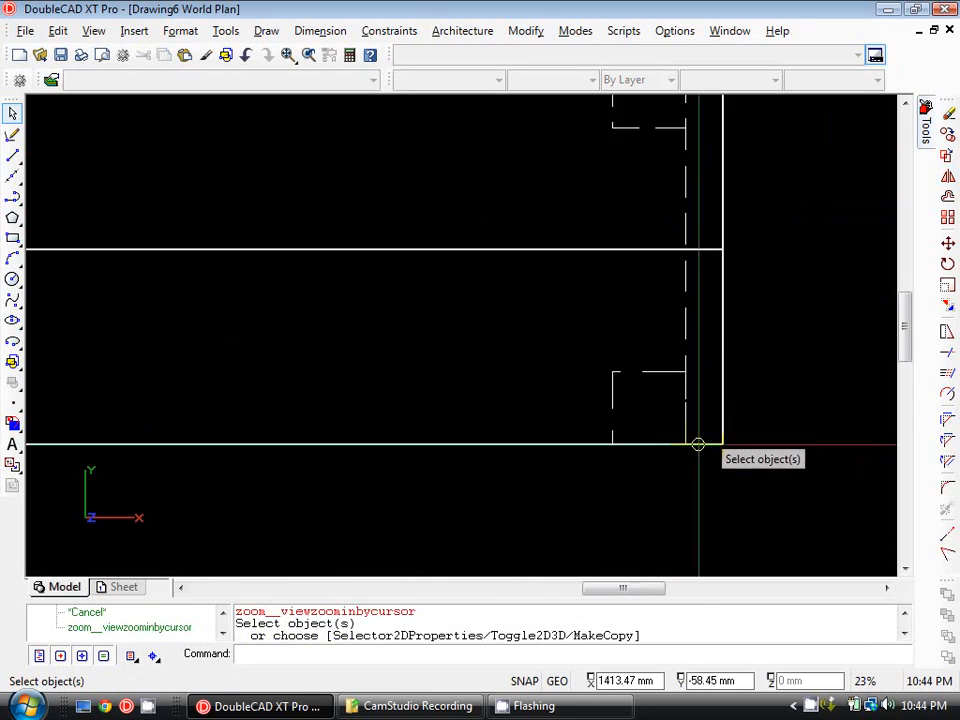
scroll(698, 444, "up", 2)
scroll(789, 450, "up", 1)
scroll(774, 135, "down", 1)
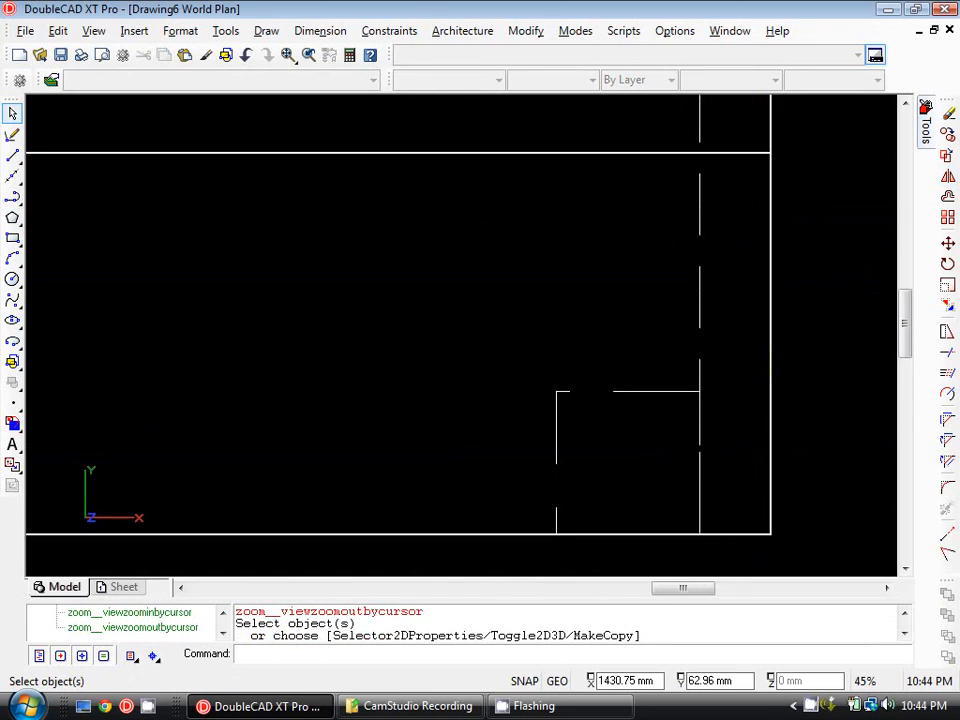
scroll(752, 373, "down", 2)
scroll(598, 282, "down", 1)
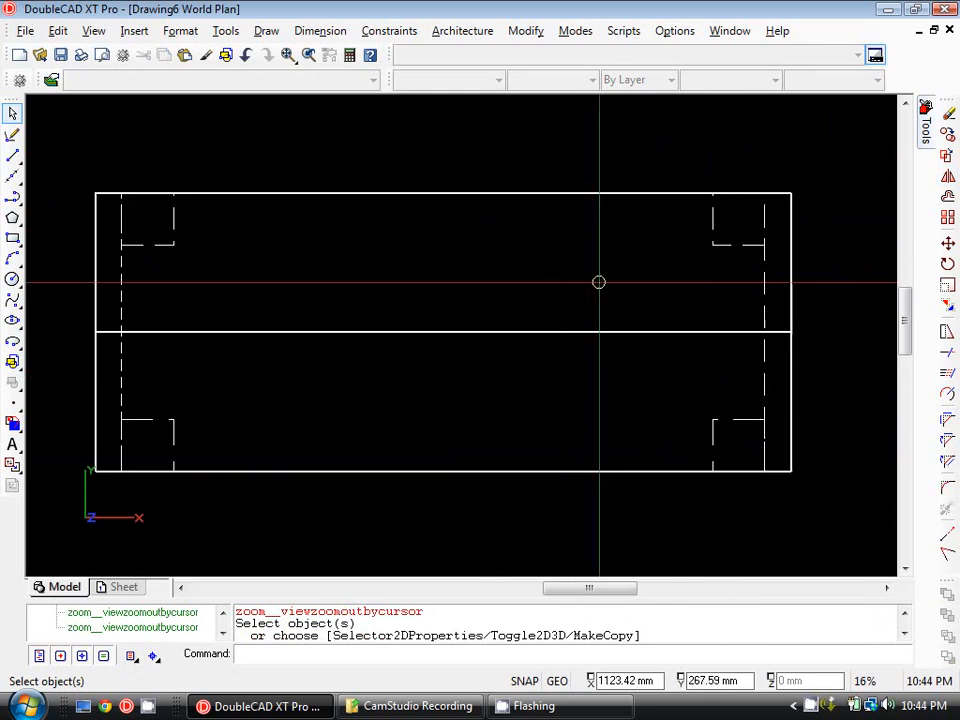
left_click(116, 281)
key("Escape")
scroll(233, 249, "down", 1)
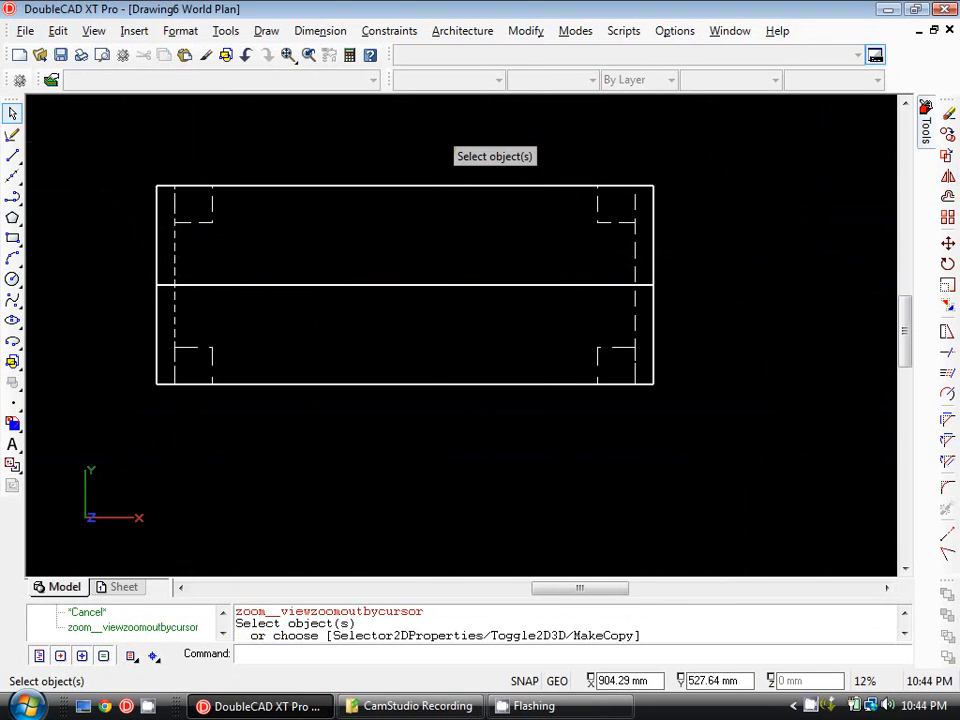
left_click(12, 238)
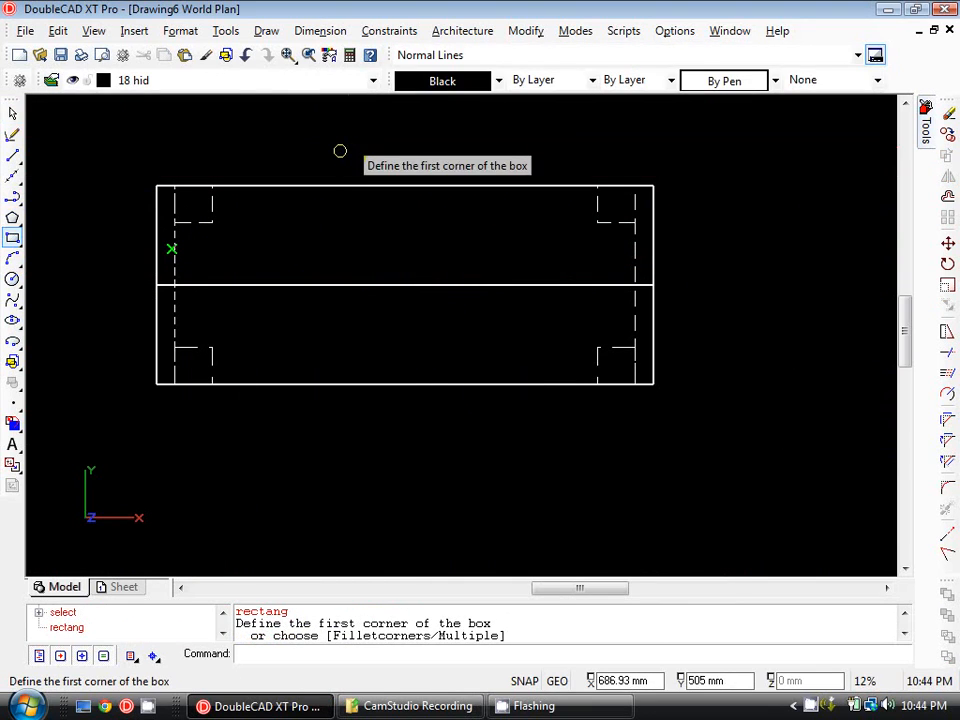
scroll(167, 203, "up", 1)
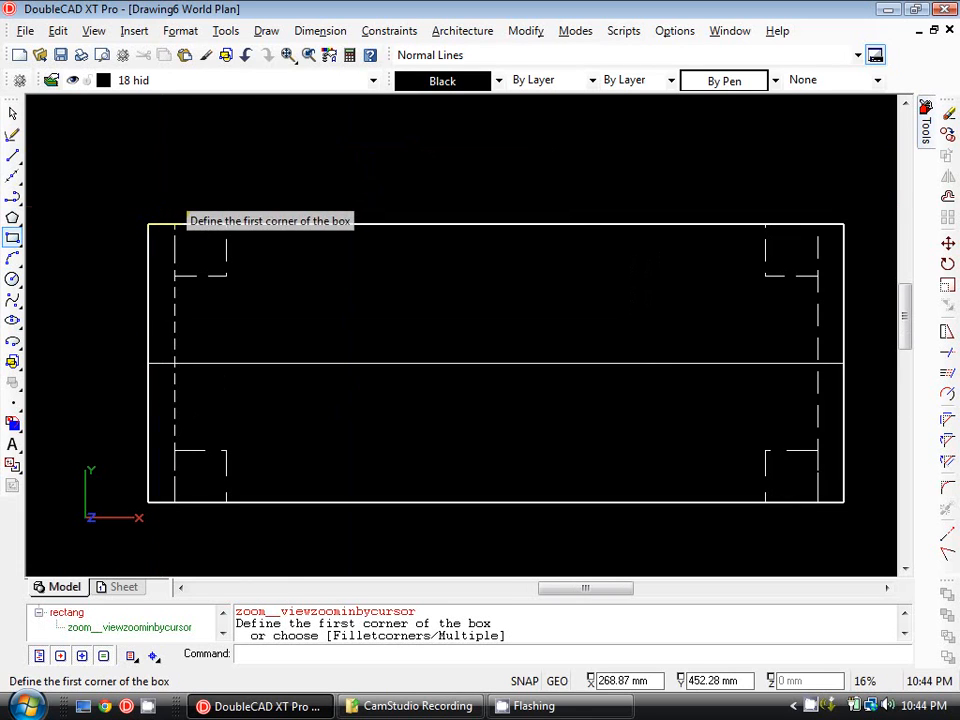
left_click(148, 224)
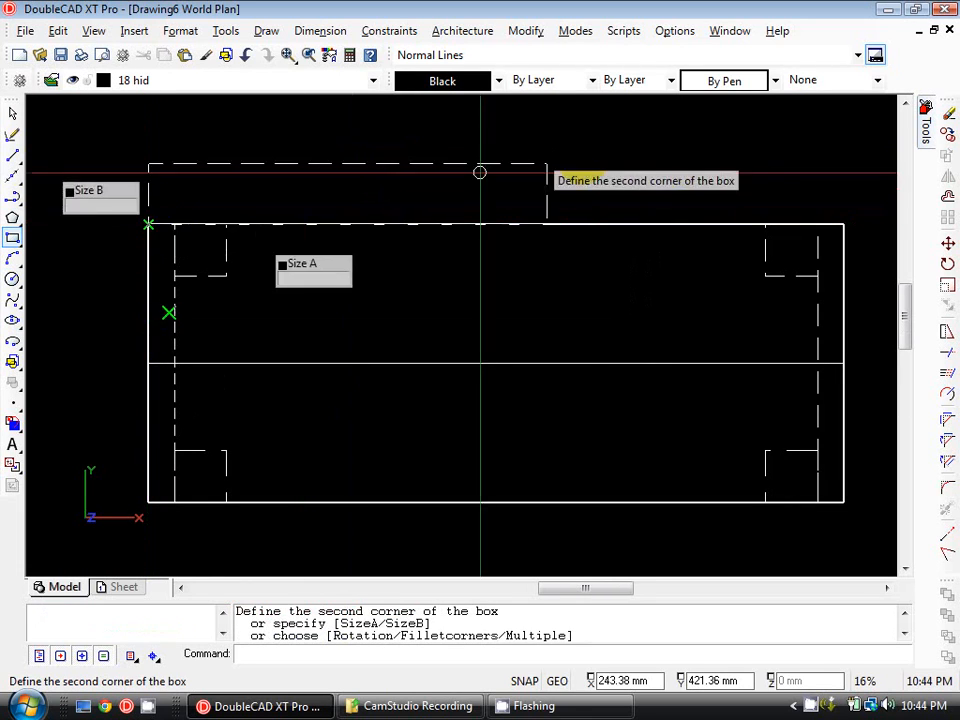
middle_click_drag(547, 164, 389, 199)
middle_click_drag(571, 206, 663, 193)
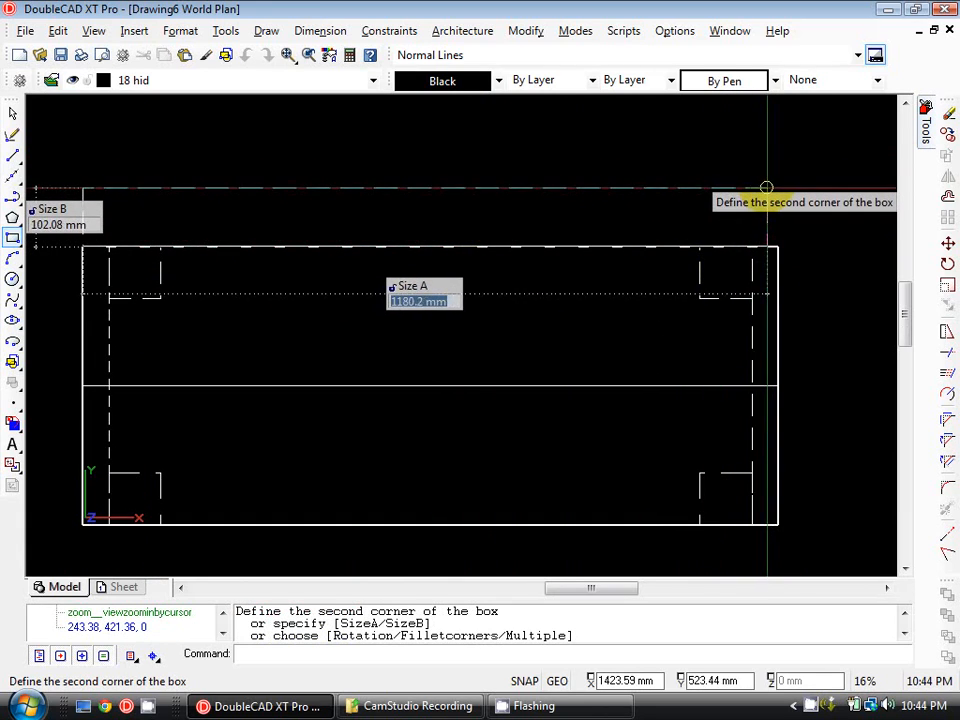
type("@1200,45")
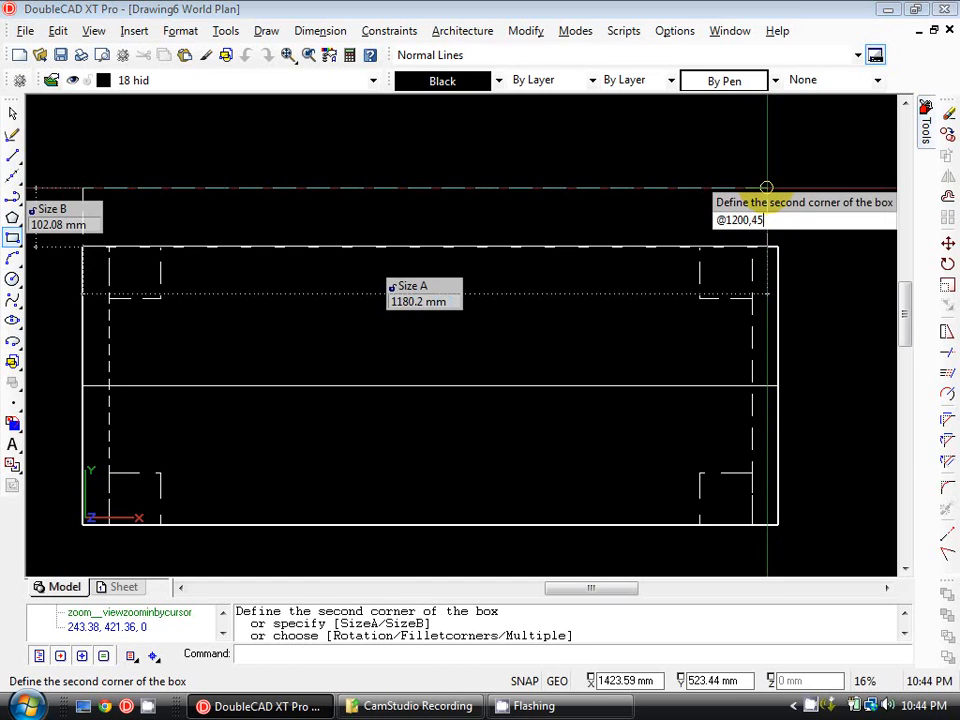
key("Return")
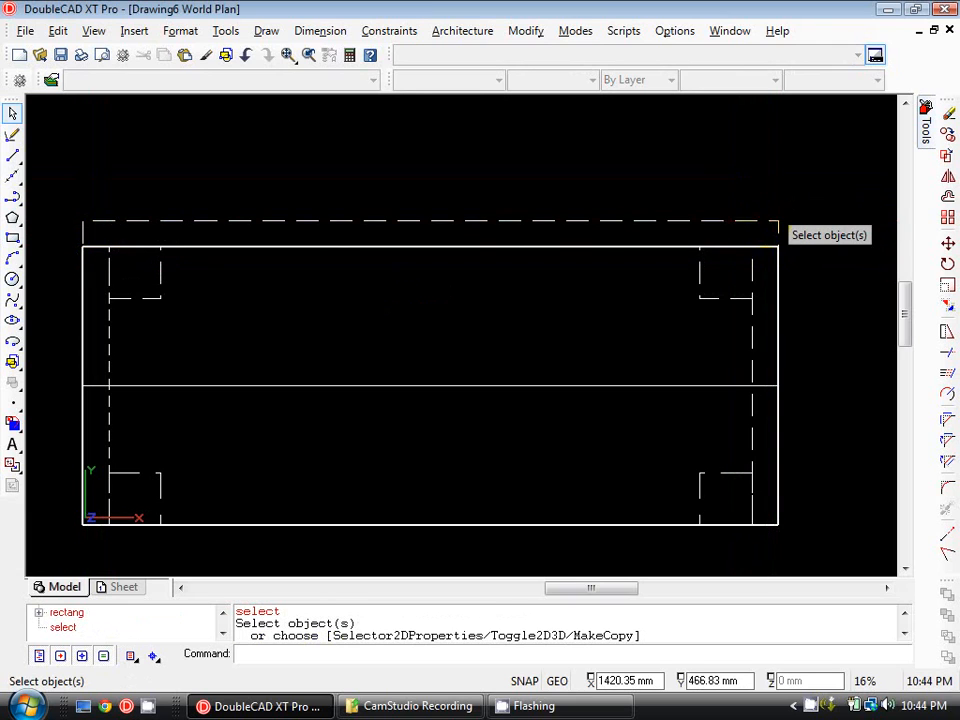
Move the 1200 by 45 mm rectangle along the top edge to layer 35 cont.
left_click(762, 221)
left_click(373, 80)
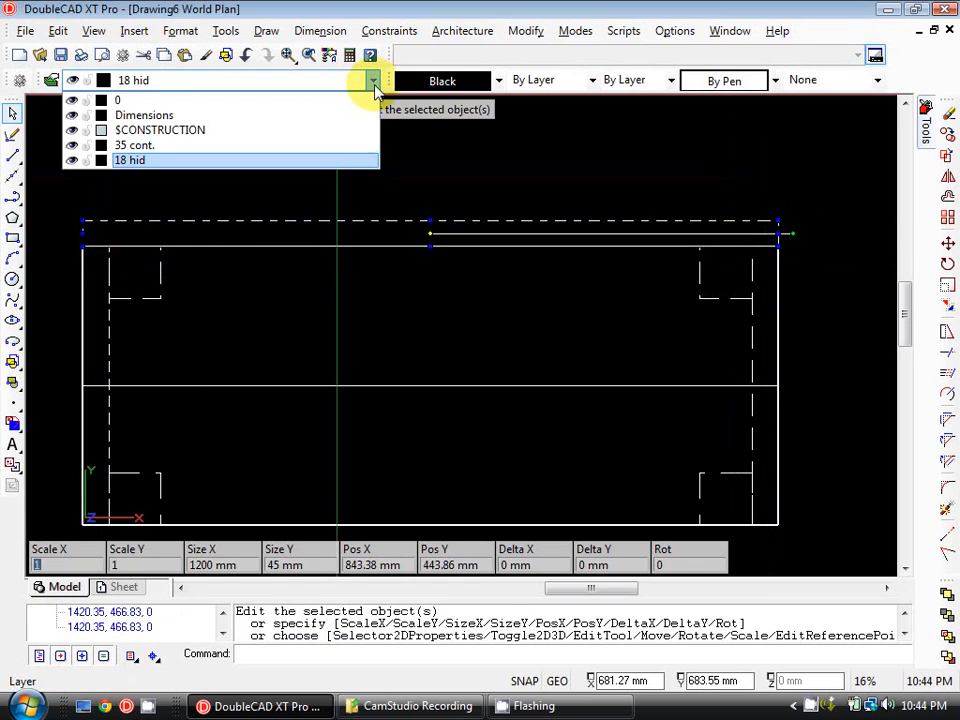
left_click(180, 147)
scroll(420, 140, "down", 1)
key("Escape")
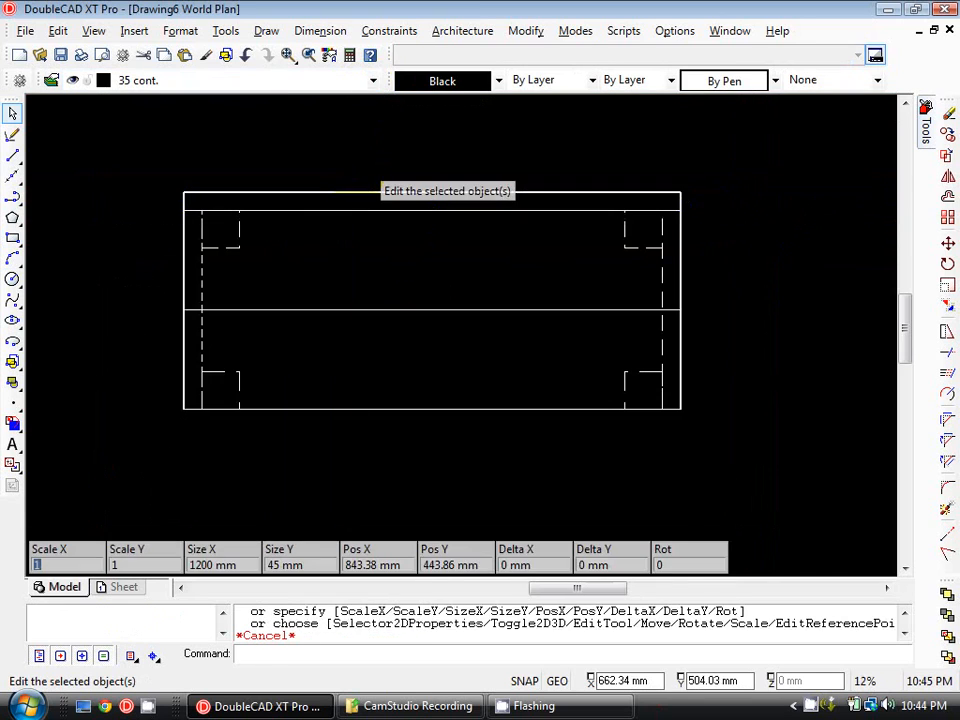
Mirror-copy the 1200 by 45 mm top rectangle about the edge shared by the two stacked rectangles to the underside.
left_click(564, 191)
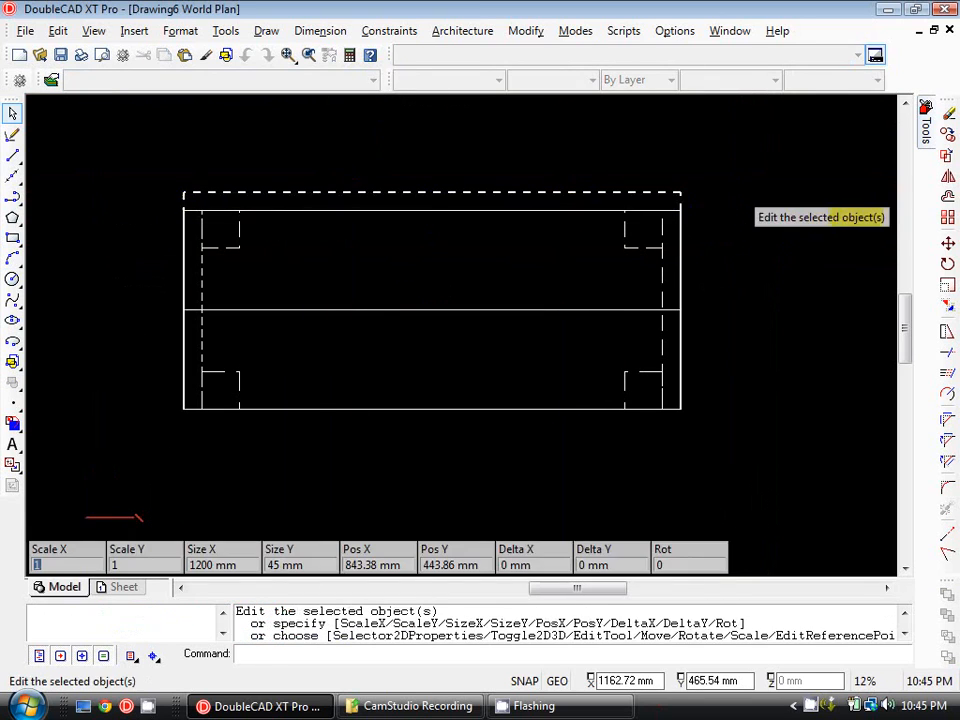
left_click(947, 176)
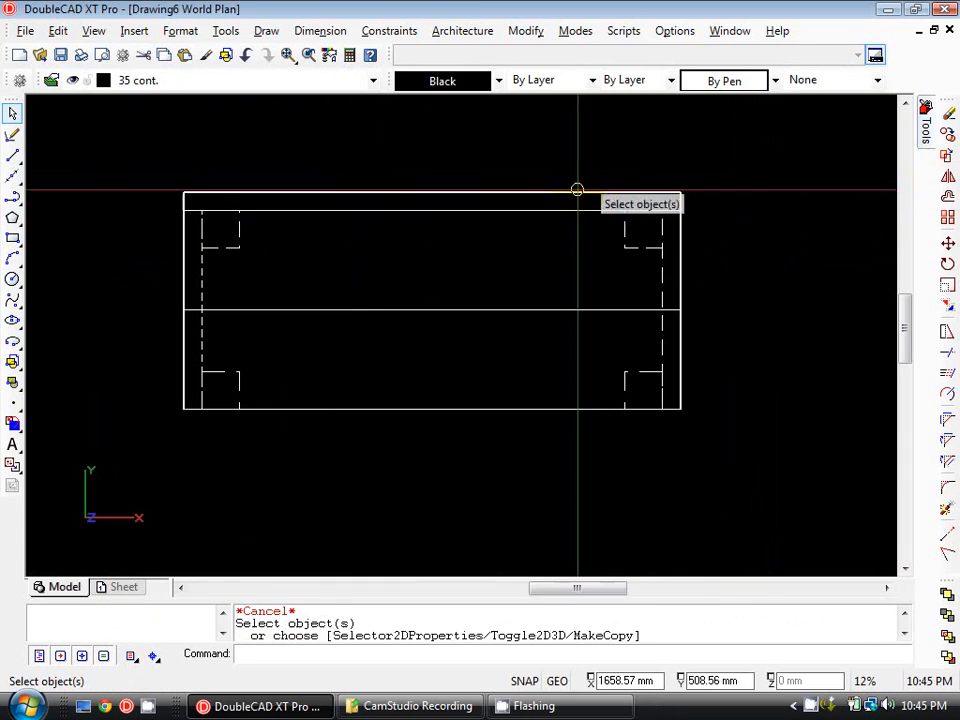
left_click(640, 195)
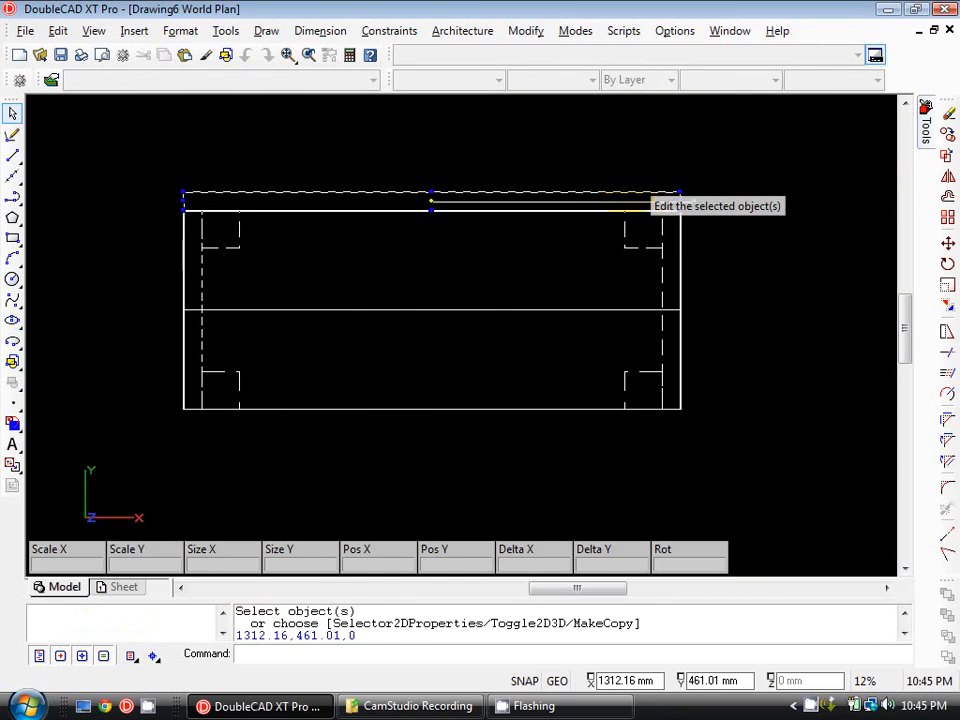
left_click(947, 176)
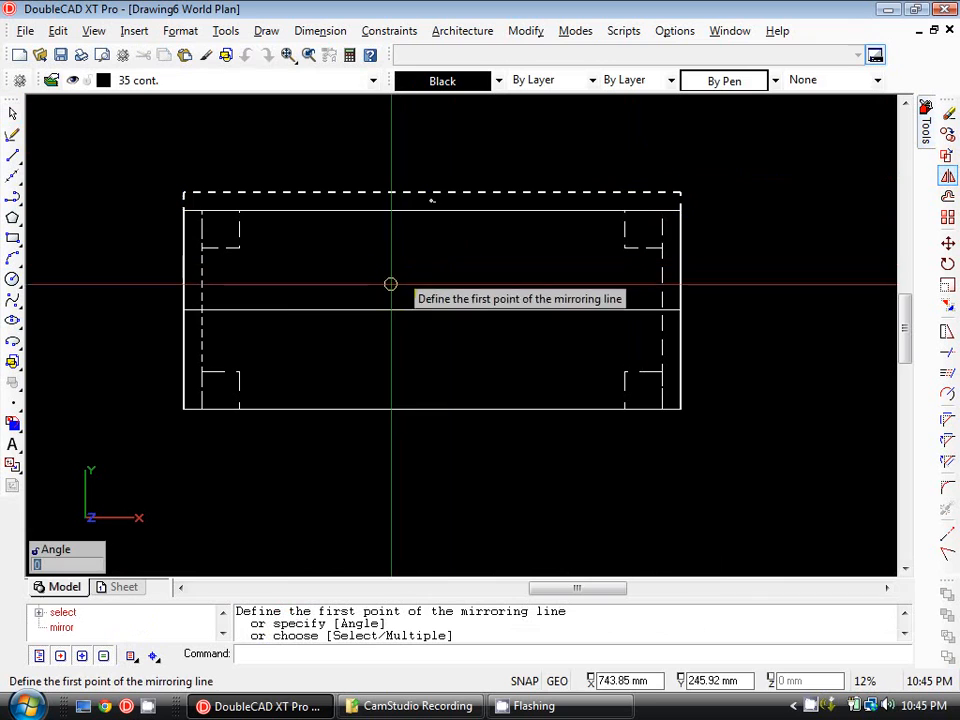
left_click(184, 310)
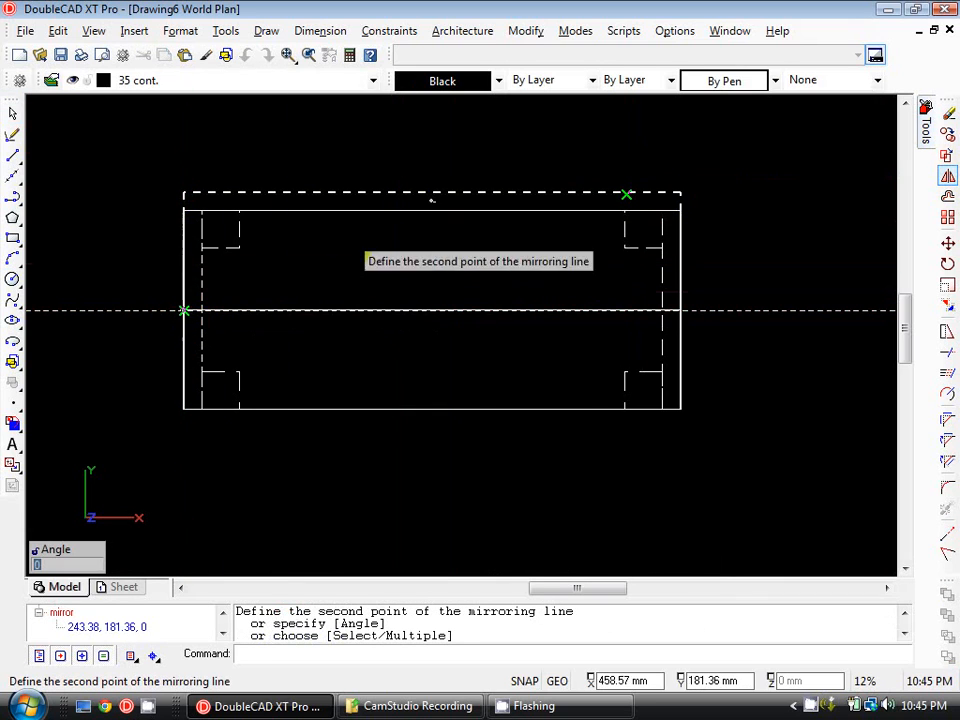
left_click(705, 333)
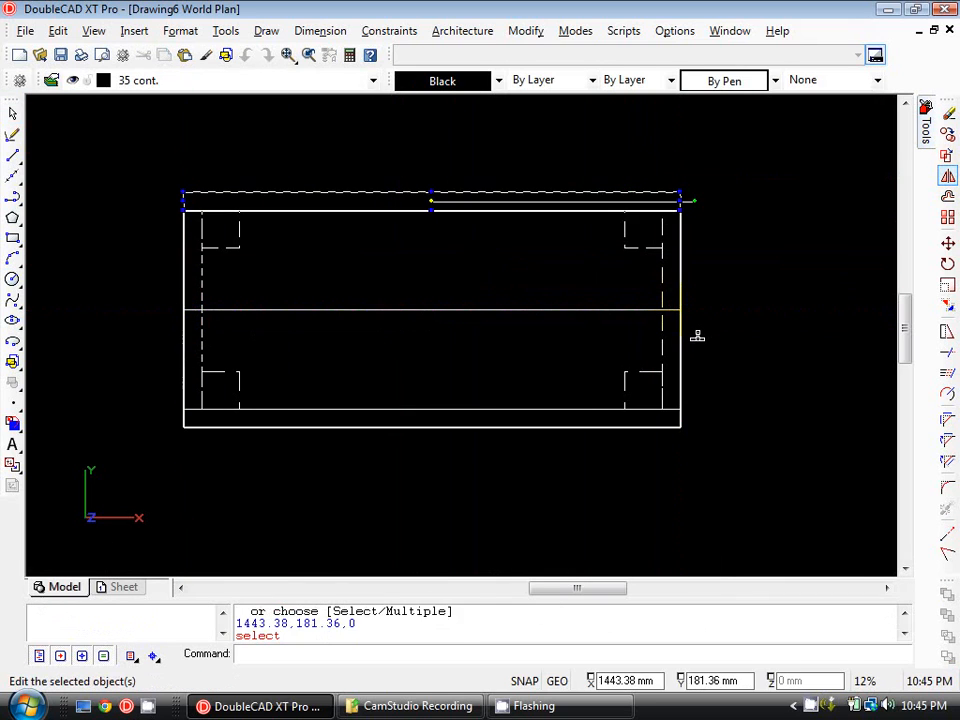
key("Escape")
scroll(570, 349, "down", 1)
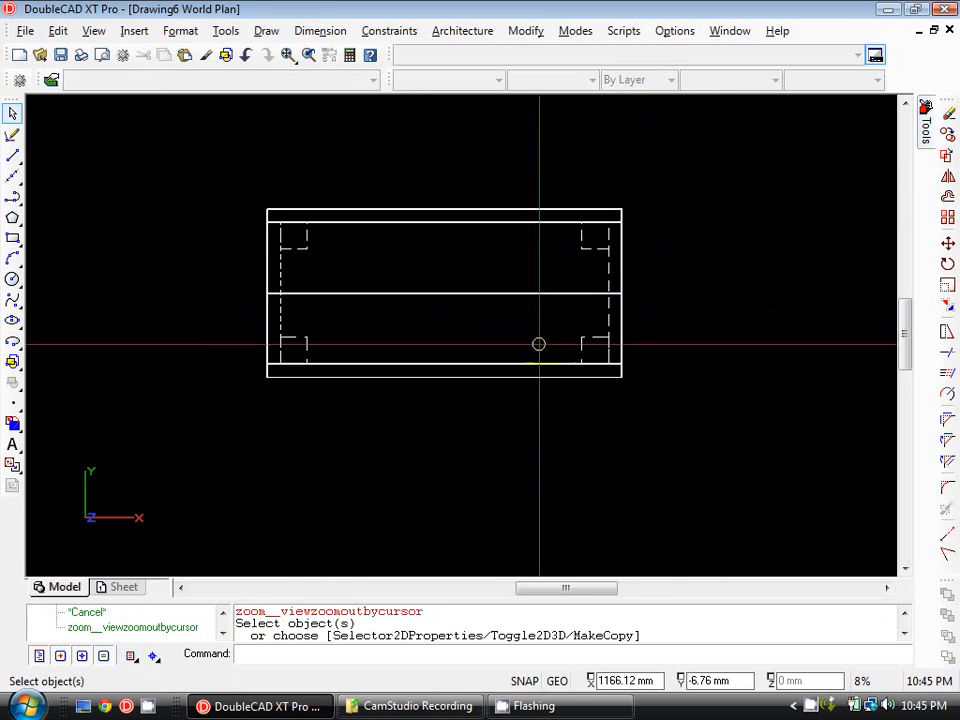
middle_click_drag(539, 340, 510, 341)
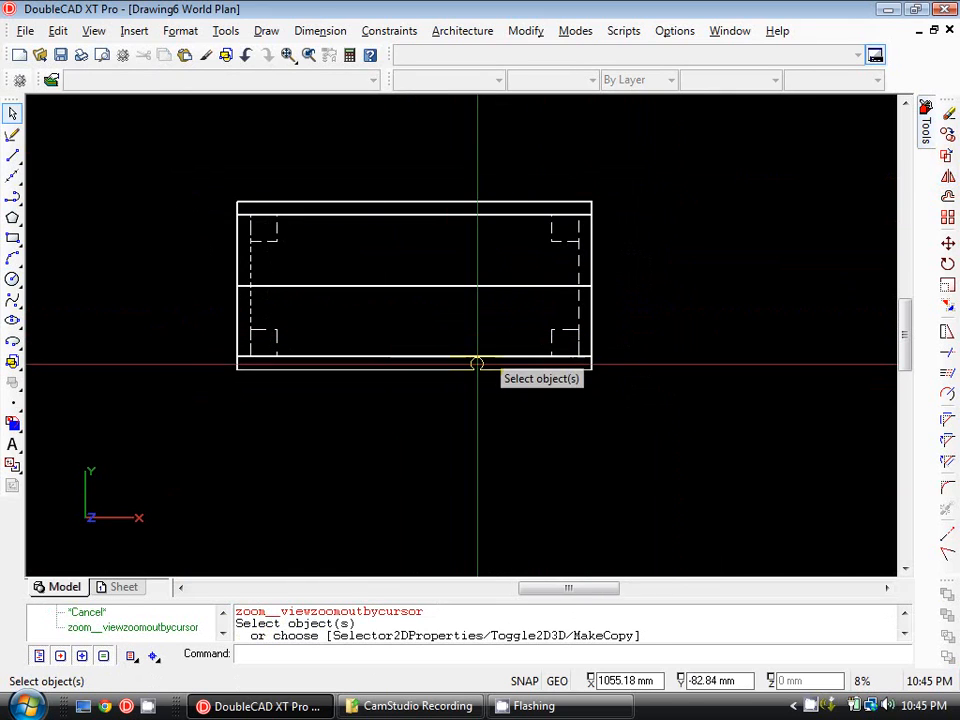
mouse_move(426, 330)
middle_mouse_down()
mouse_move(341, 318)
mouse_move(326, 227)
mouse_move(326, 238)
middle_mouse_up()
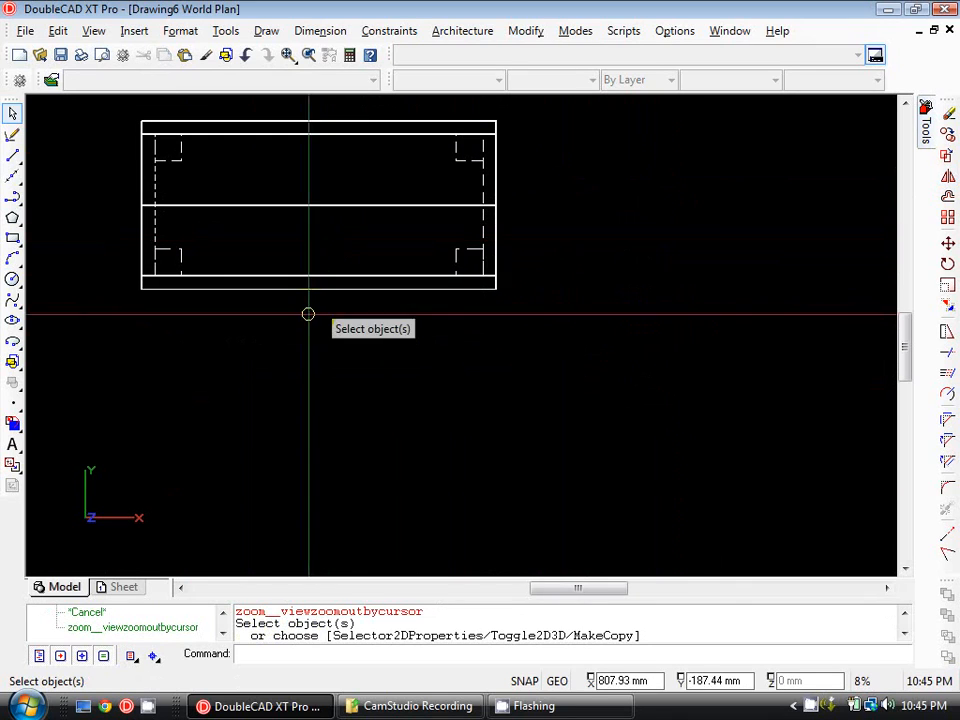